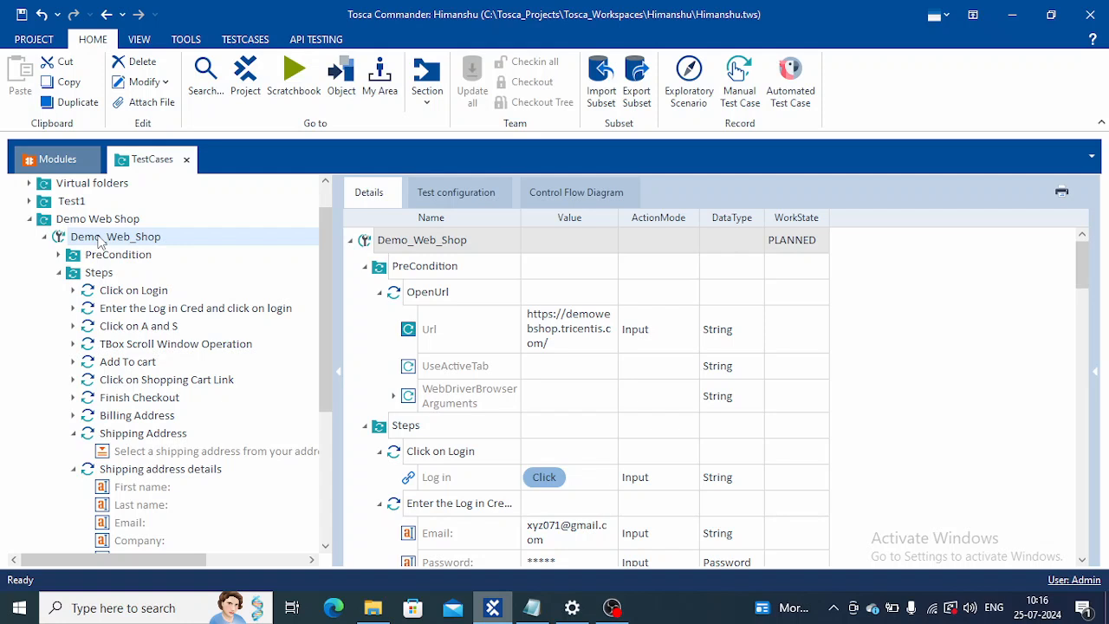
# Step: Run the Demo_Web_Shop test case in ScratchBook
pyautogui.click(100, 241)
pyautogui.rightClick(99, 240)
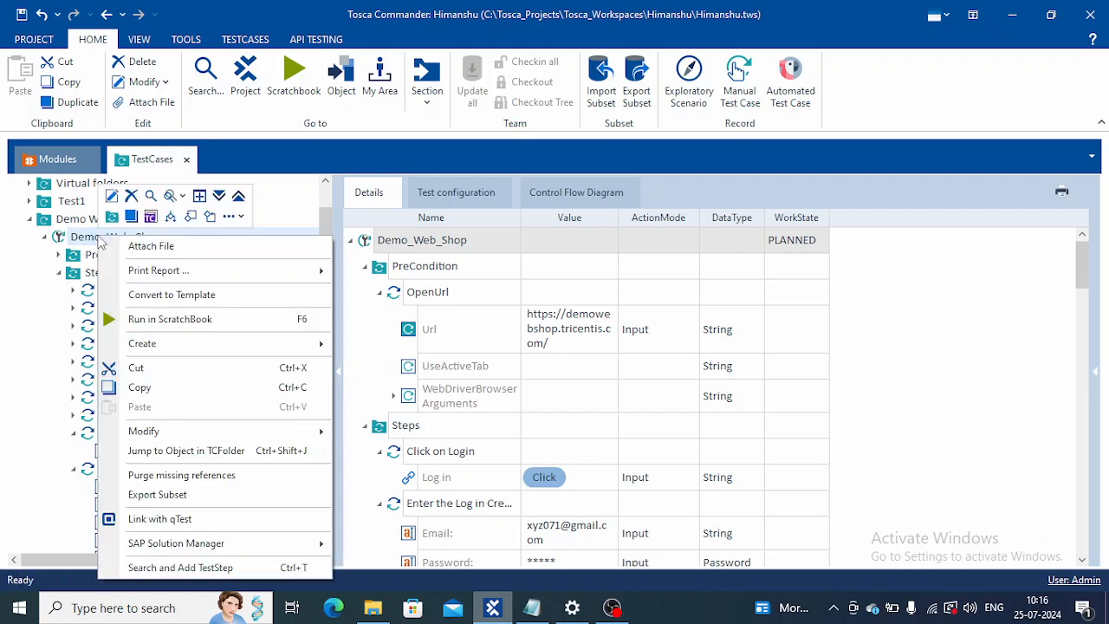
pyautogui.click(196, 321)
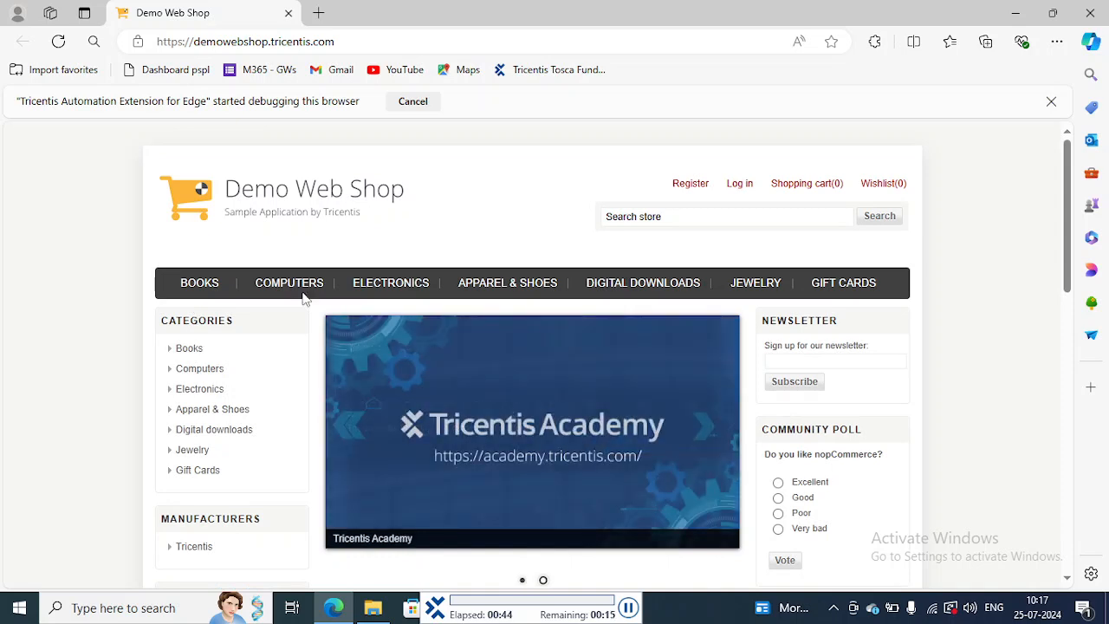
pyautogui.click(737, 187)
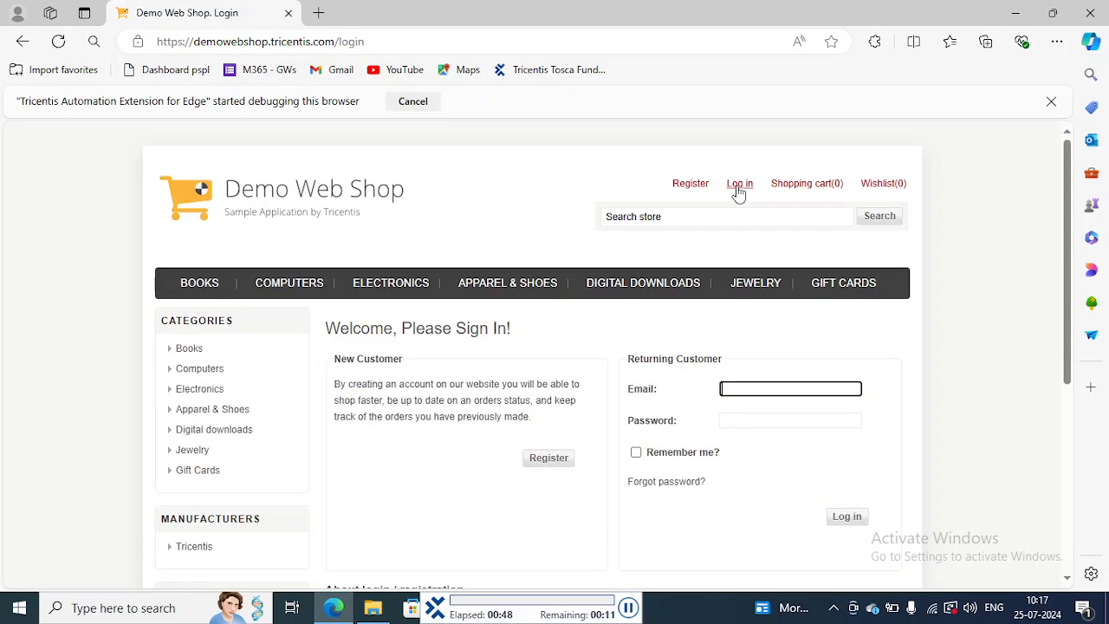
pyautogui.click(847, 357)
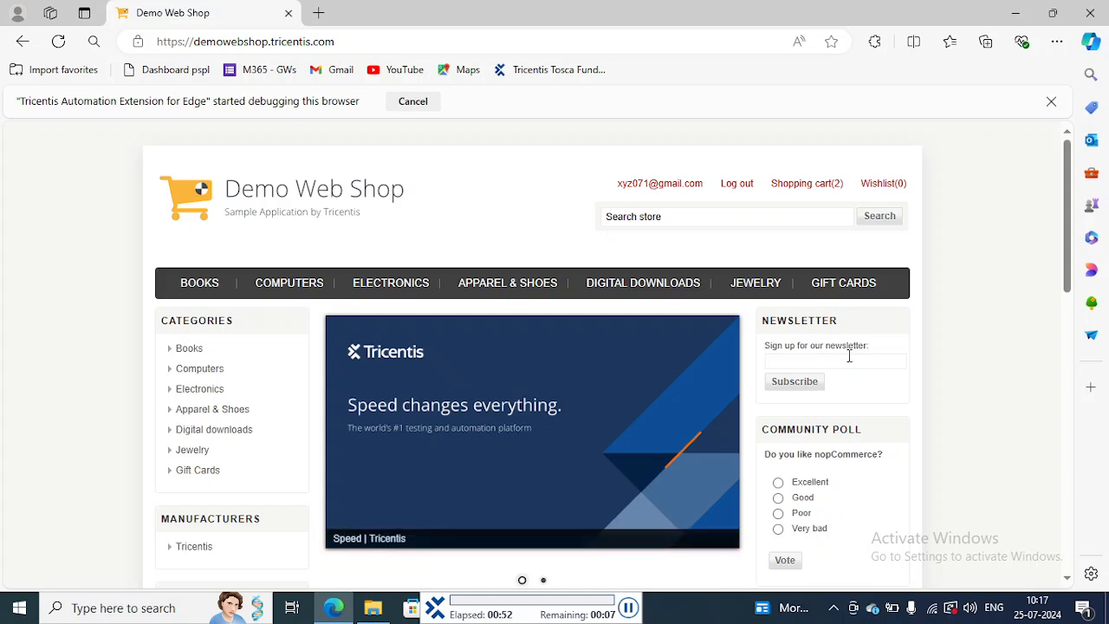
pyautogui.click(510, 290)
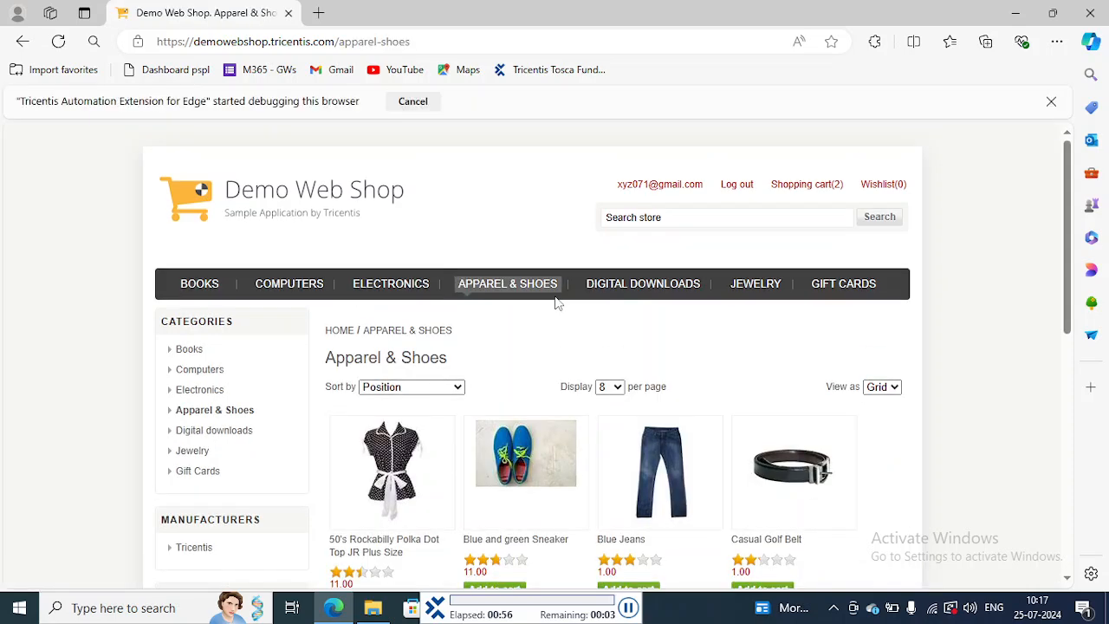
pyautogui.scroll(-4, 557, 303)
pyautogui.scroll(1, 614, 348)
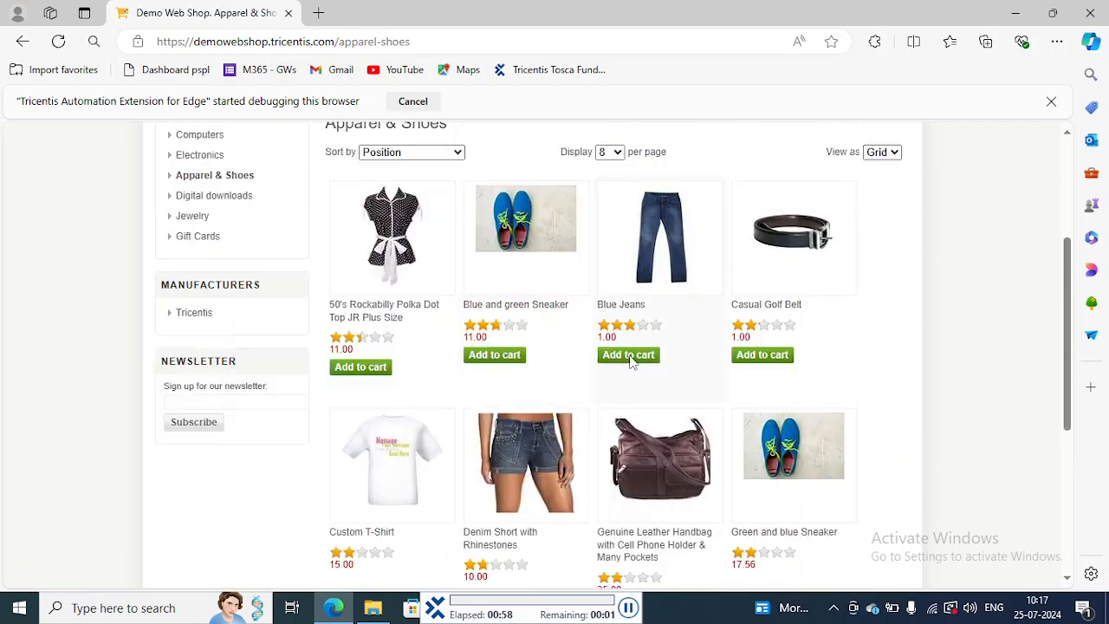
pyautogui.click(630, 356)
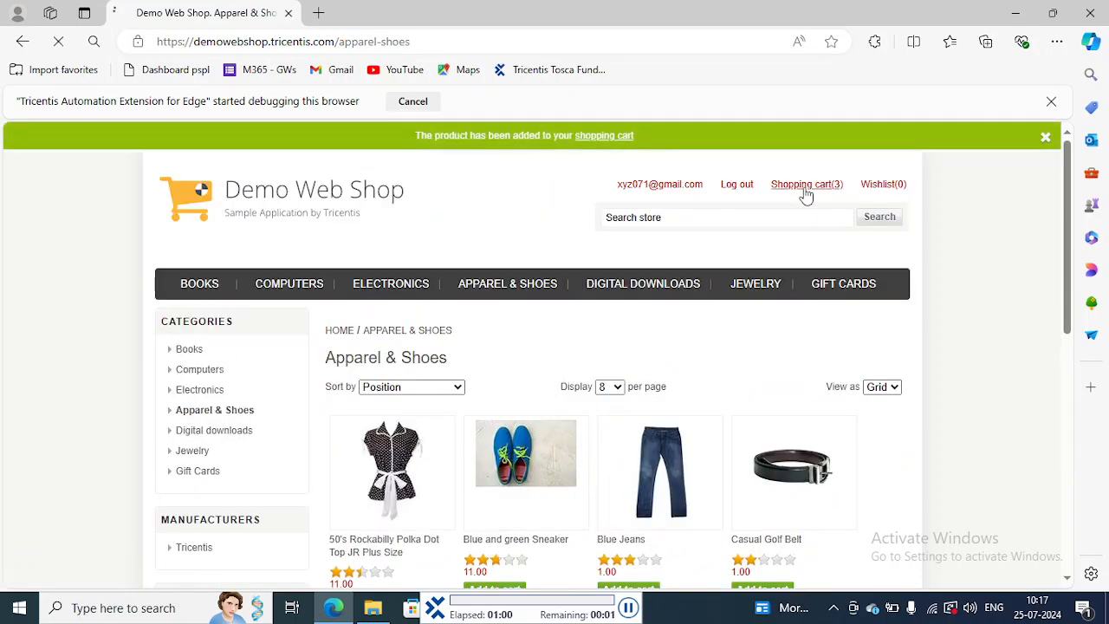
pyautogui.click(805, 188)
pyautogui.scroll(-1, 519, 347)
pyautogui.click(186, 354)
pyautogui.scroll(-2, 606, 362)
pyautogui.click(654, 354)
pyautogui.scroll(-1, 655, 356)
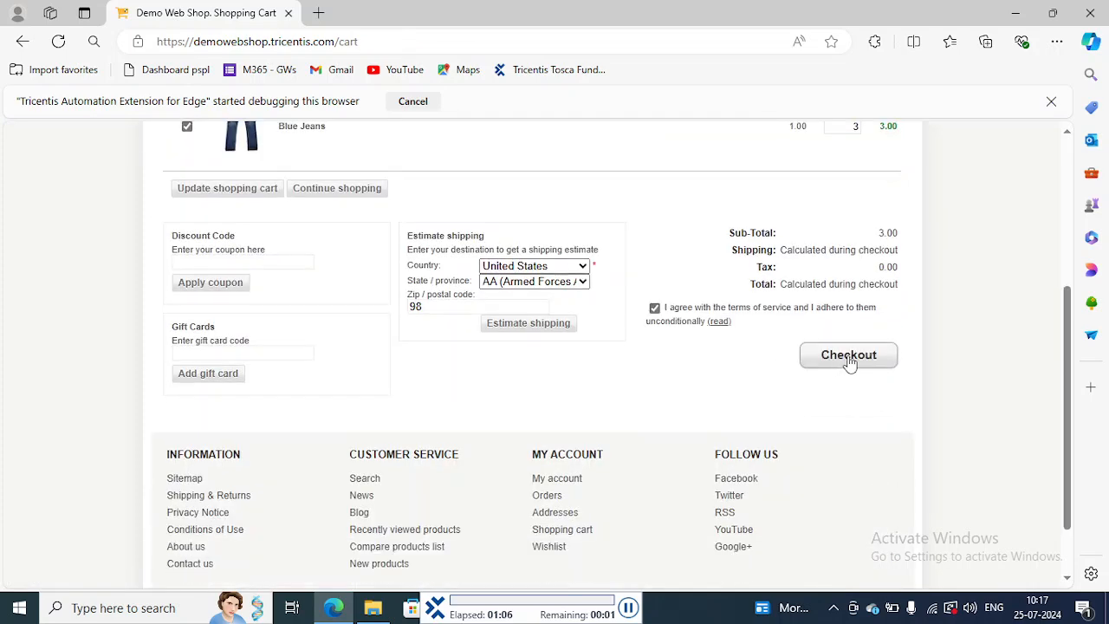
pyautogui.click(850, 362)
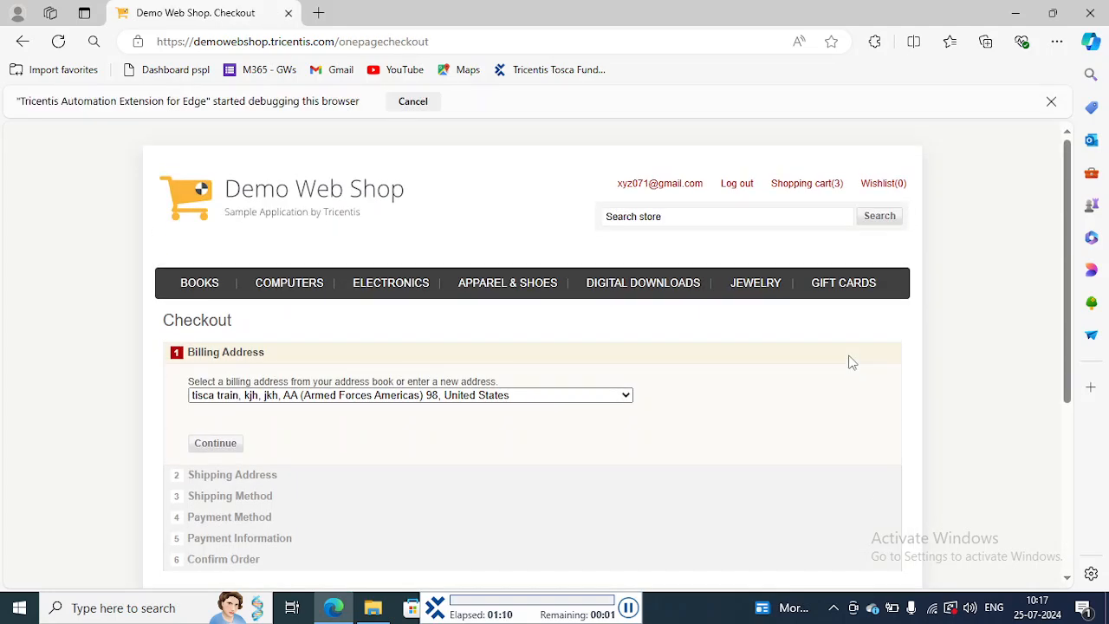
pyautogui.scroll(-1, 736, 363)
pyautogui.click(217, 356)
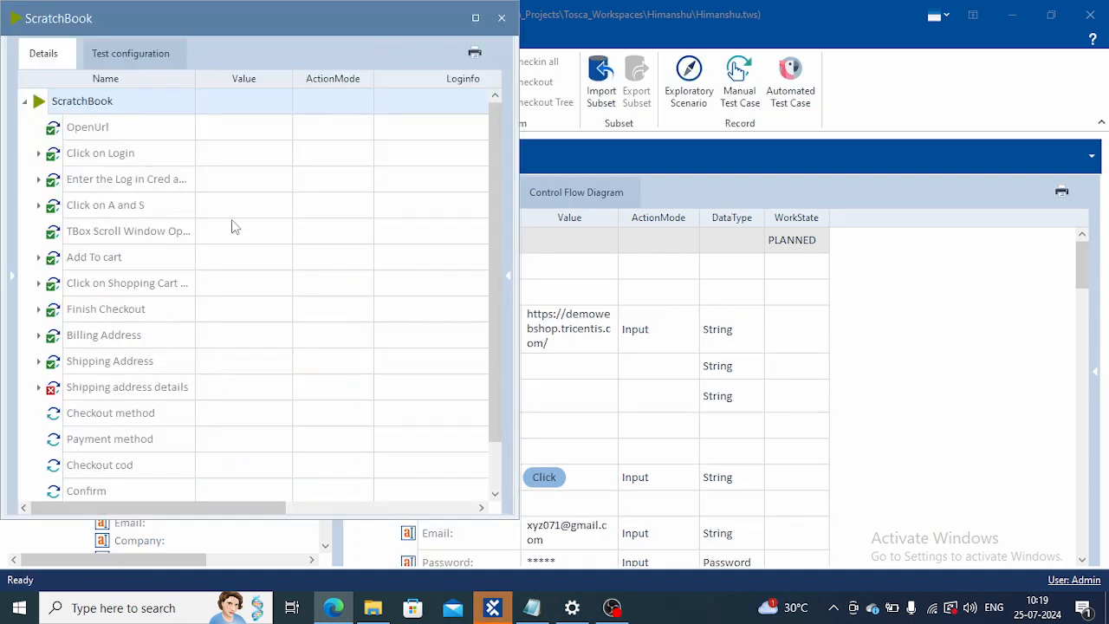
# Step: Expand Shipping address details in the maximized ScratchBook results and examine the full log info for its Company field
pyautogui.click(39, 388)
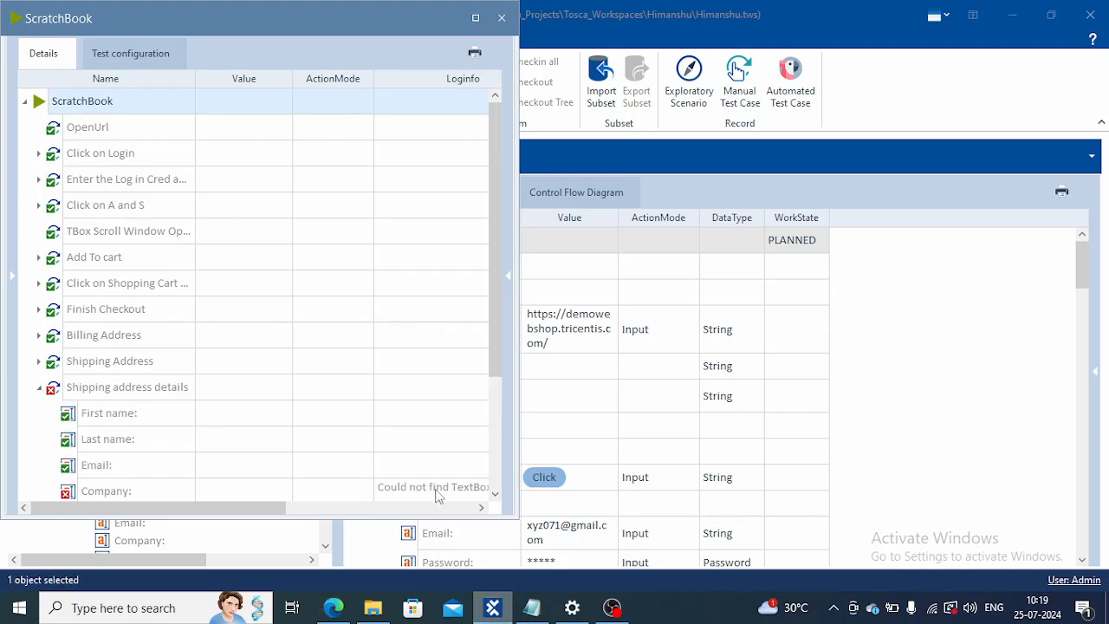
pyautogui.click(481, 508)
pyautogui.click(481, 508)
pyautogui.click(481, 508)
pyautogui.click(481, 509)
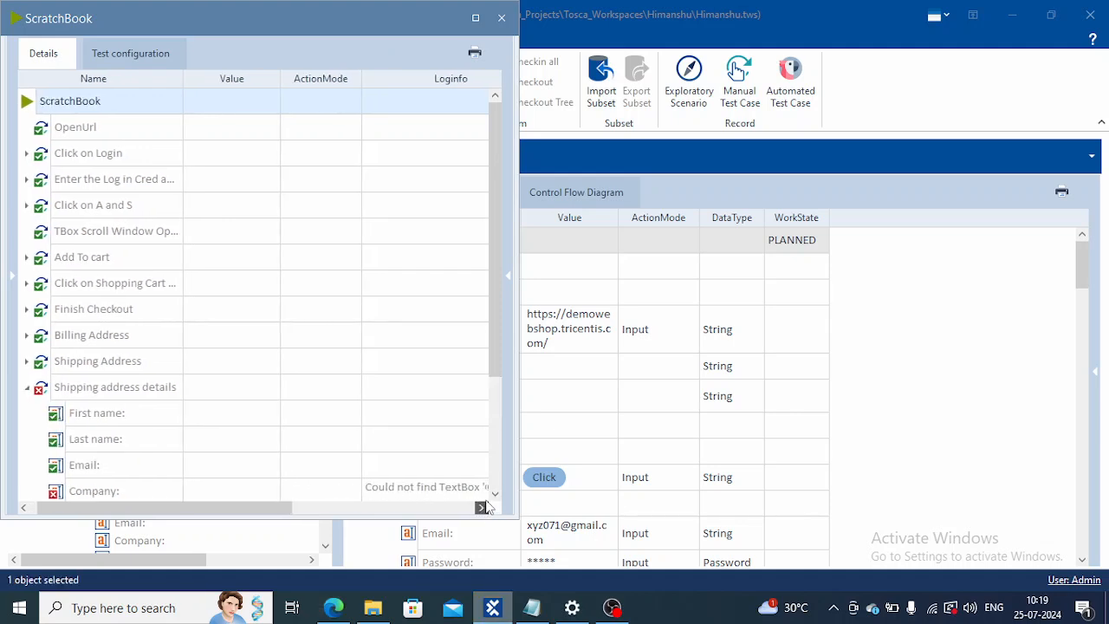
pyautogui.click(481, 508)
pyautogui.click(472, 489)
pyautogui.click(474, 18)
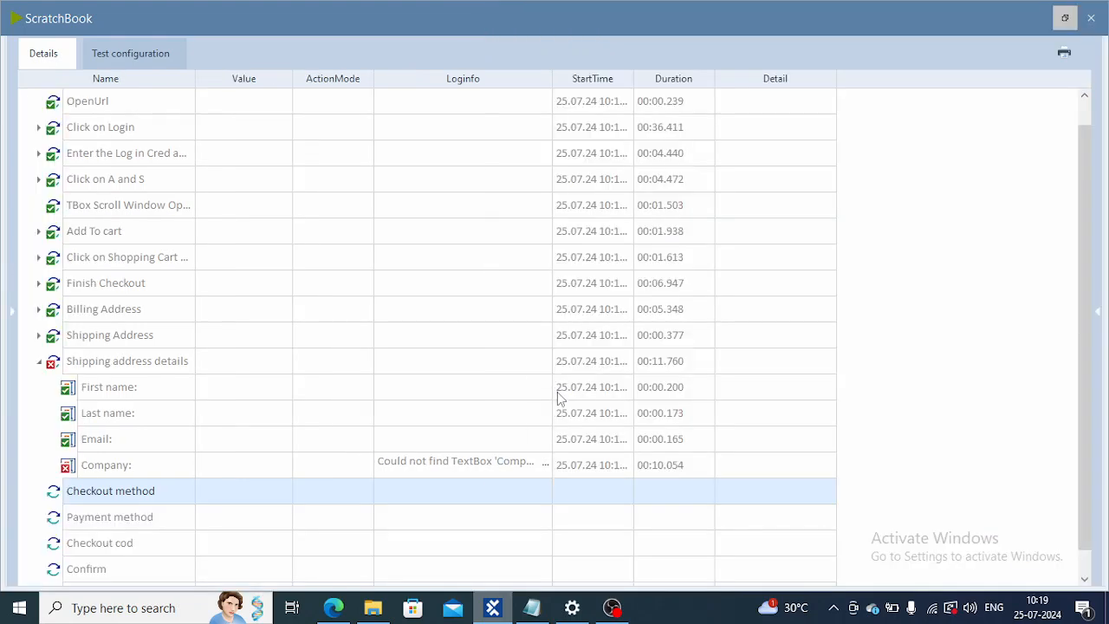
pyautogui.click(544, 465)
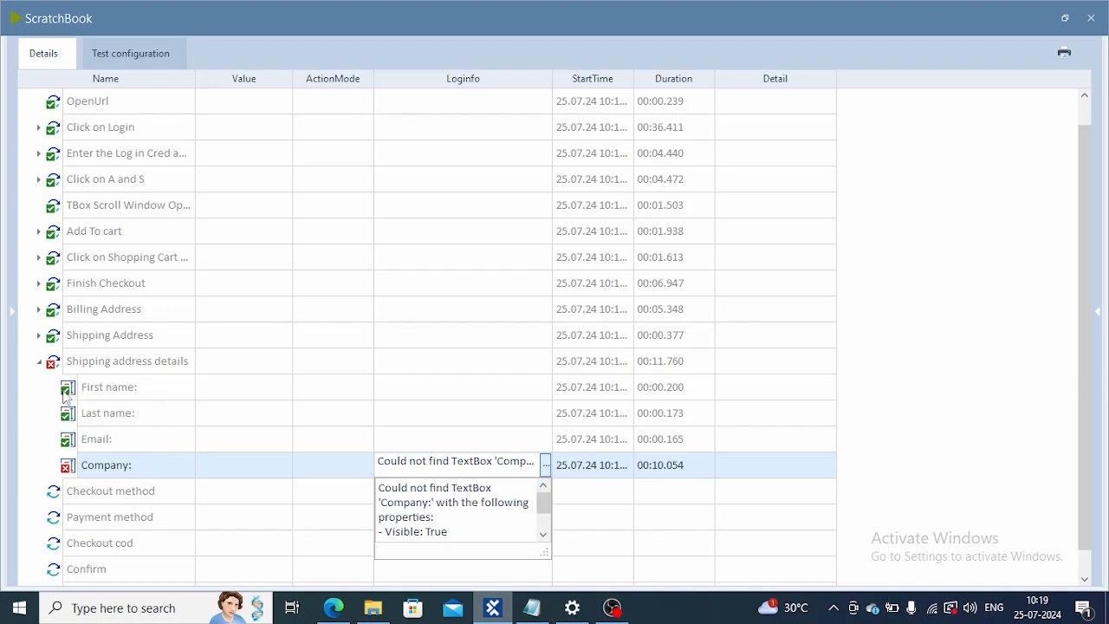
pyautogui.click(105, 444)
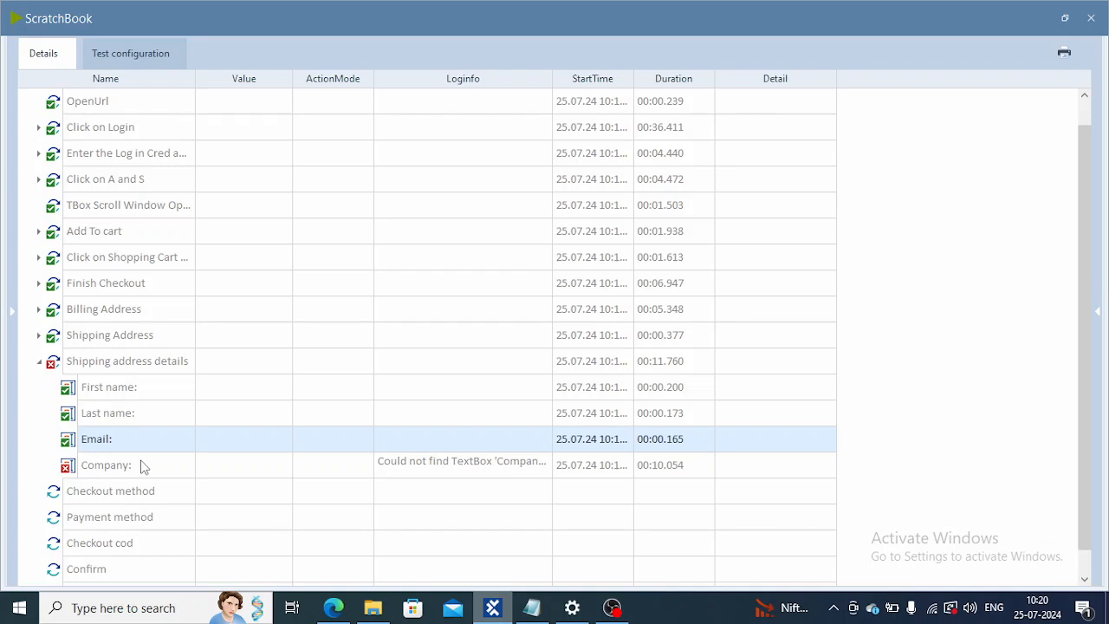
# Step: Switch to the Edge checkout page, try New Address as the shipping address, and reselect the first saved address
pyautogui.moveTo(143, 467)
pyautogui.click(333, 608)
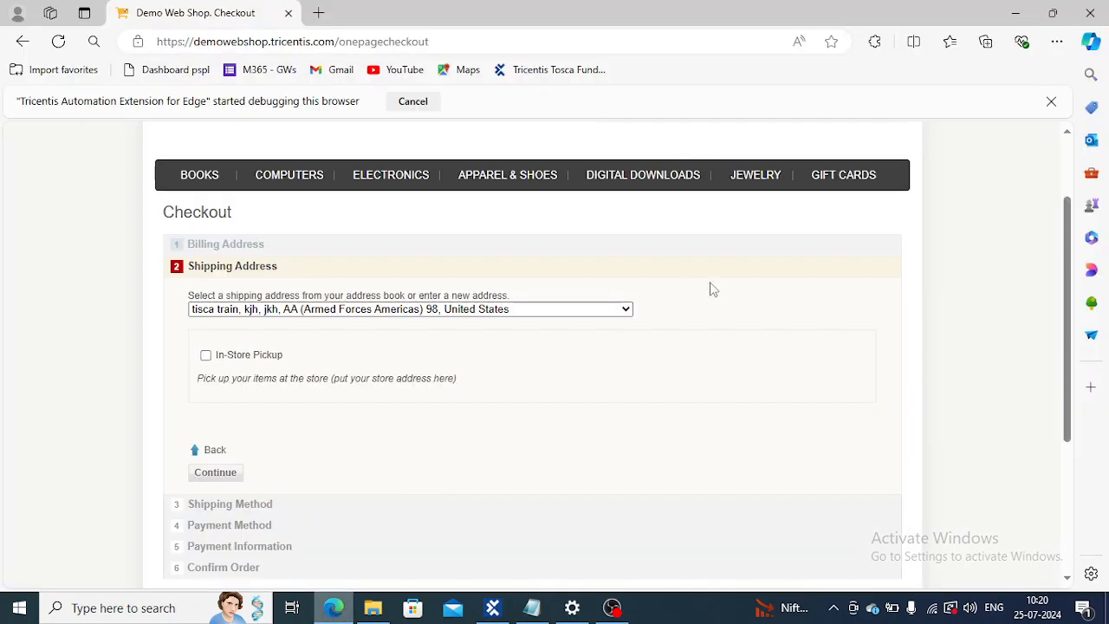
pyautogui.click(625, 310)
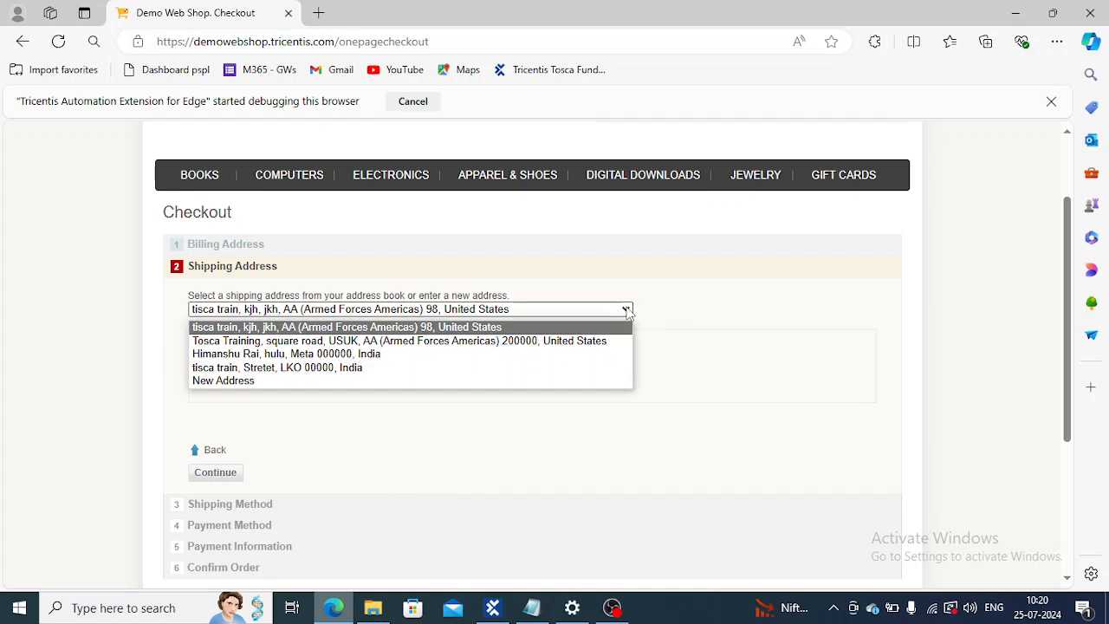
pyautogui.click(228, 381)
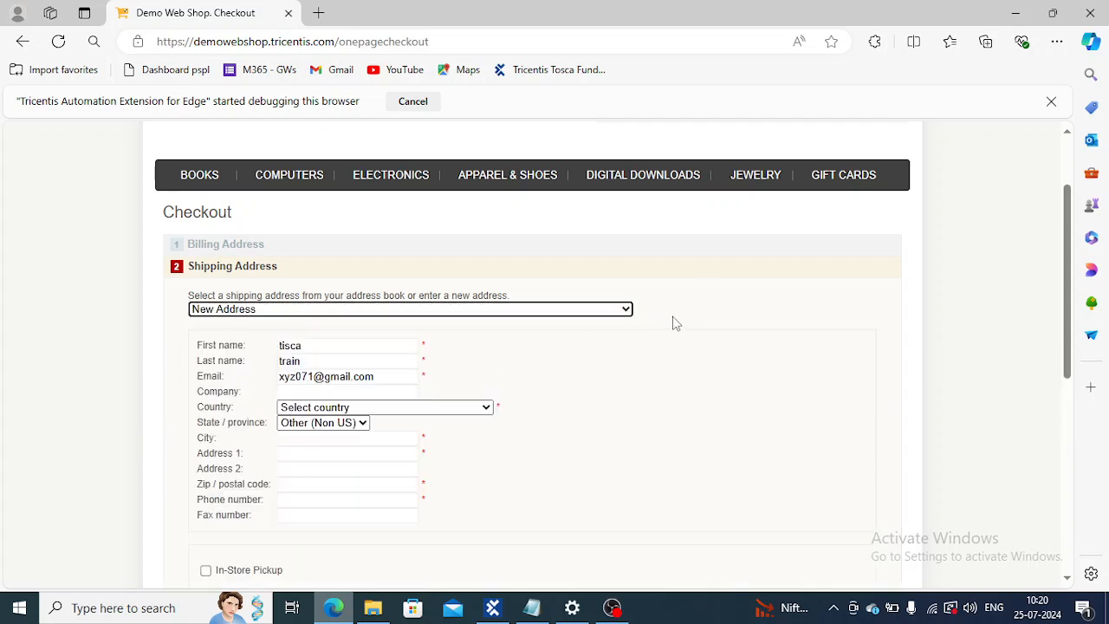
pyautogui.click(629, 312)
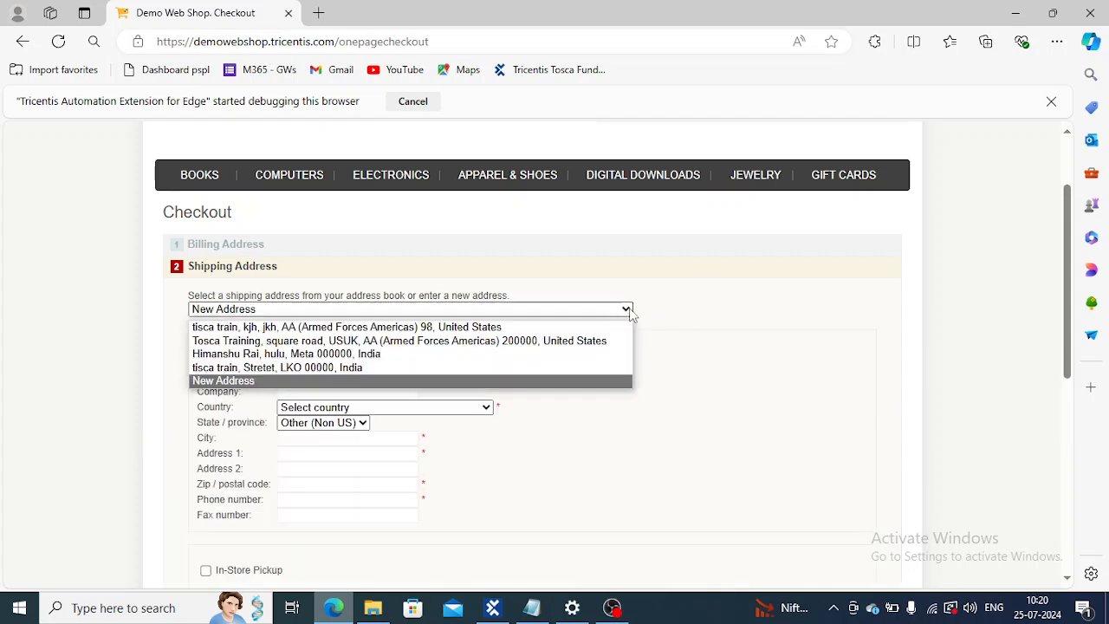
pyautogui.click(428, 328)
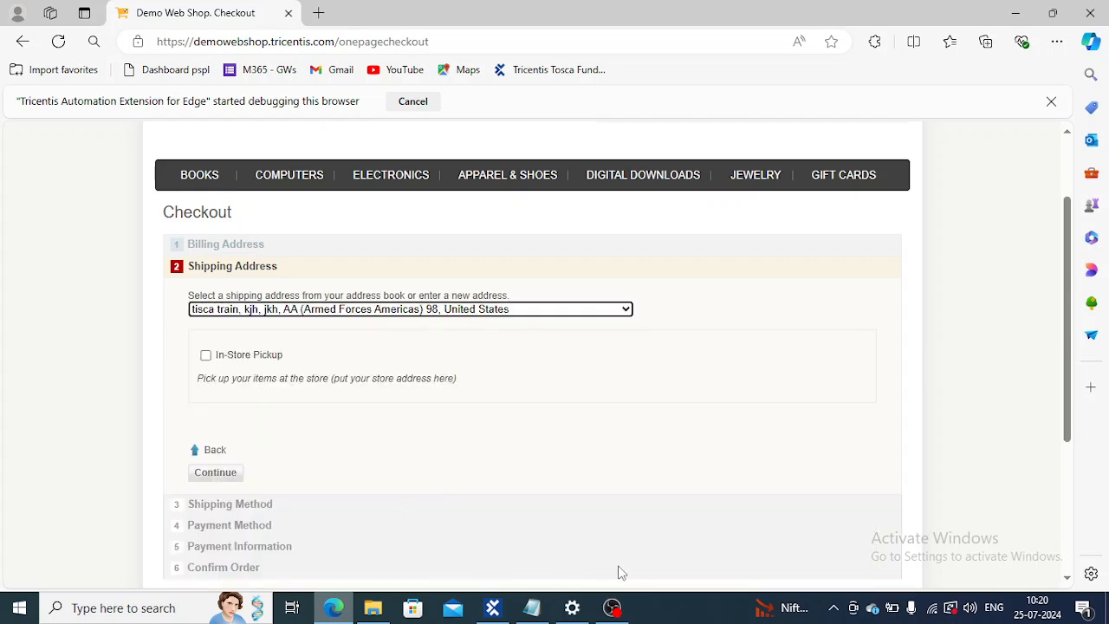
pyautogui.moveTo(524, 613)
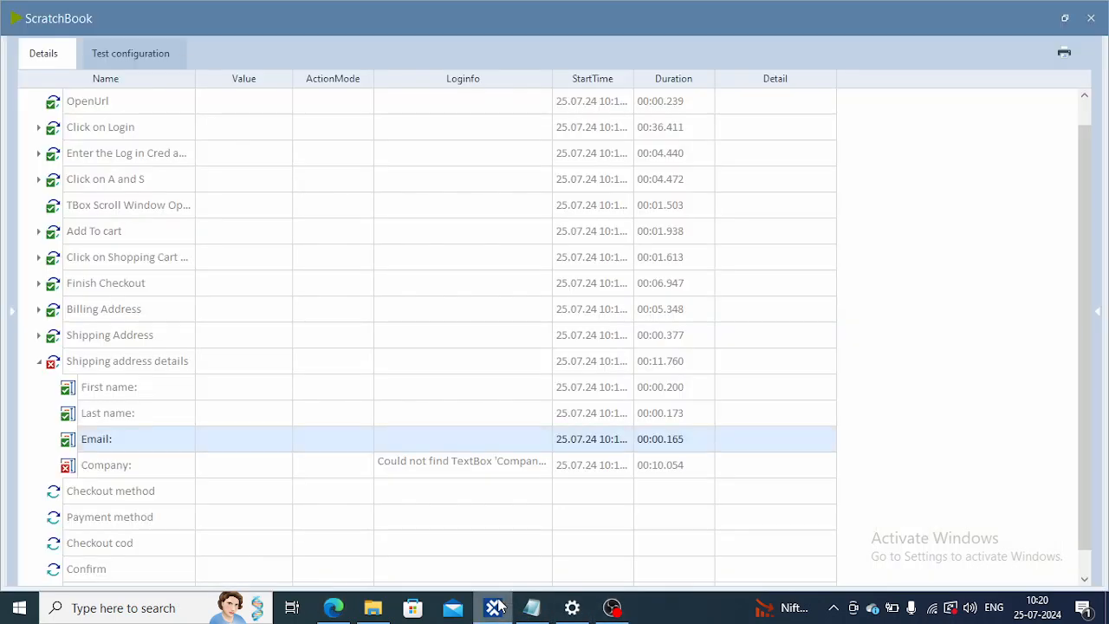
# Step: Close the ScratchBook results and inspect the value set in the Shipping Address test step
pyautogui.click(1091, 18)
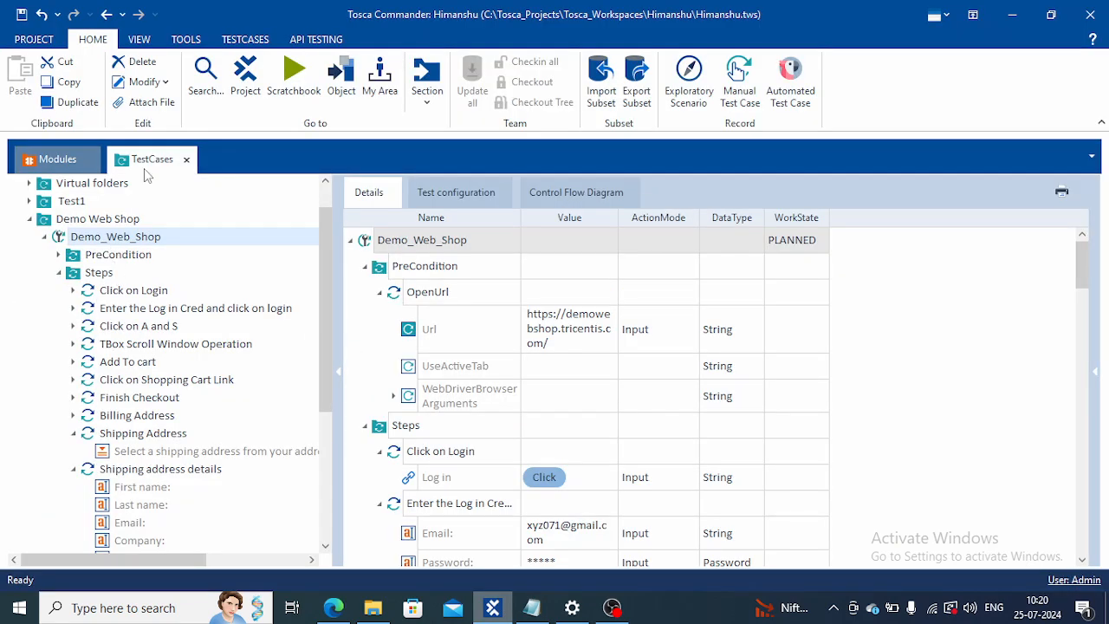
pyautogui.click(140, 437)
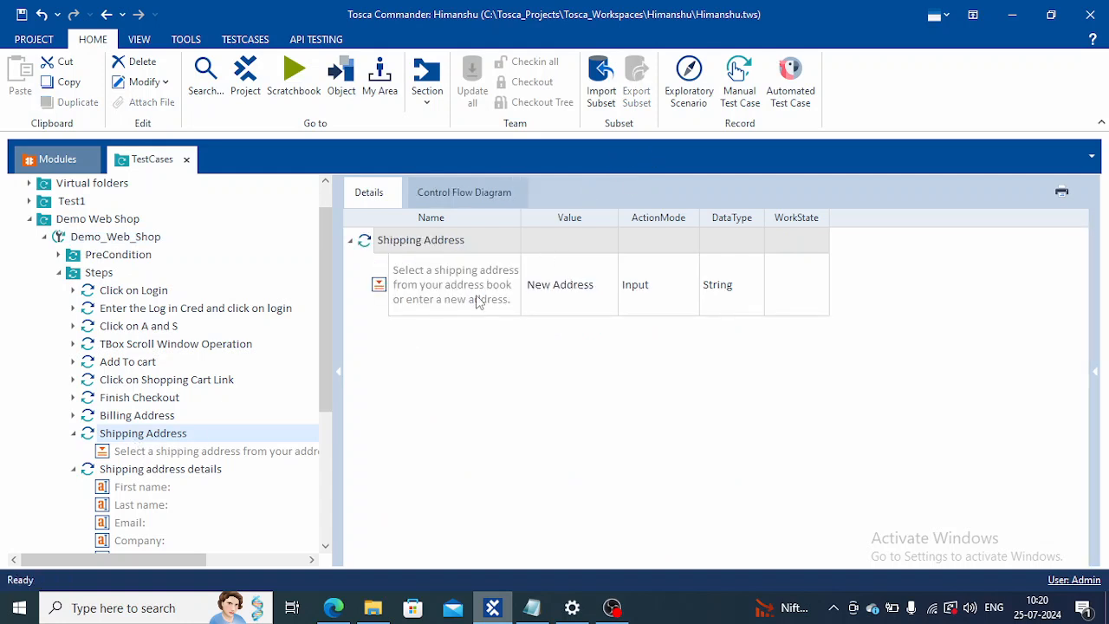
pyautogui.click(598, 285)
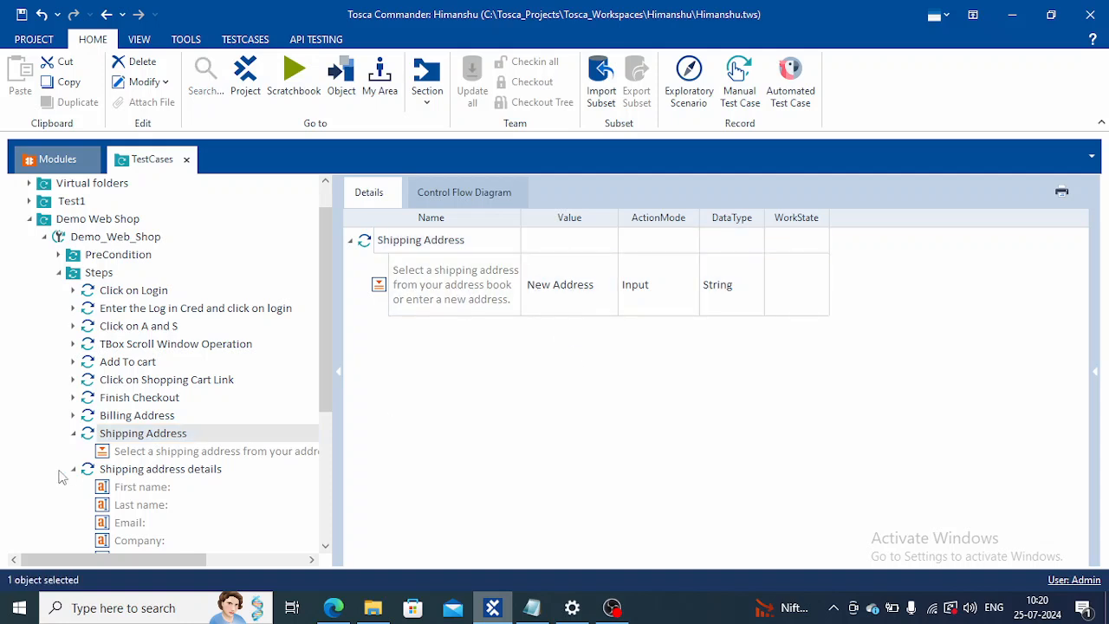
# Step: Jump from the Shipping Address test step to its module and rescan that module
pyautogui.rightClick(149, 438)
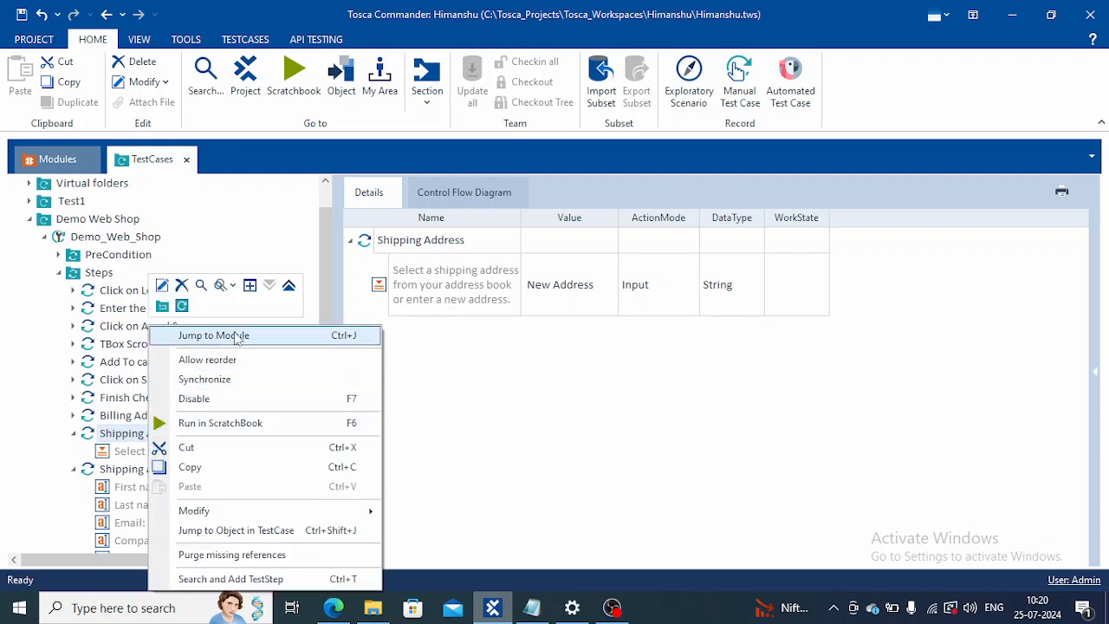
pyautogui.click(241, 337)
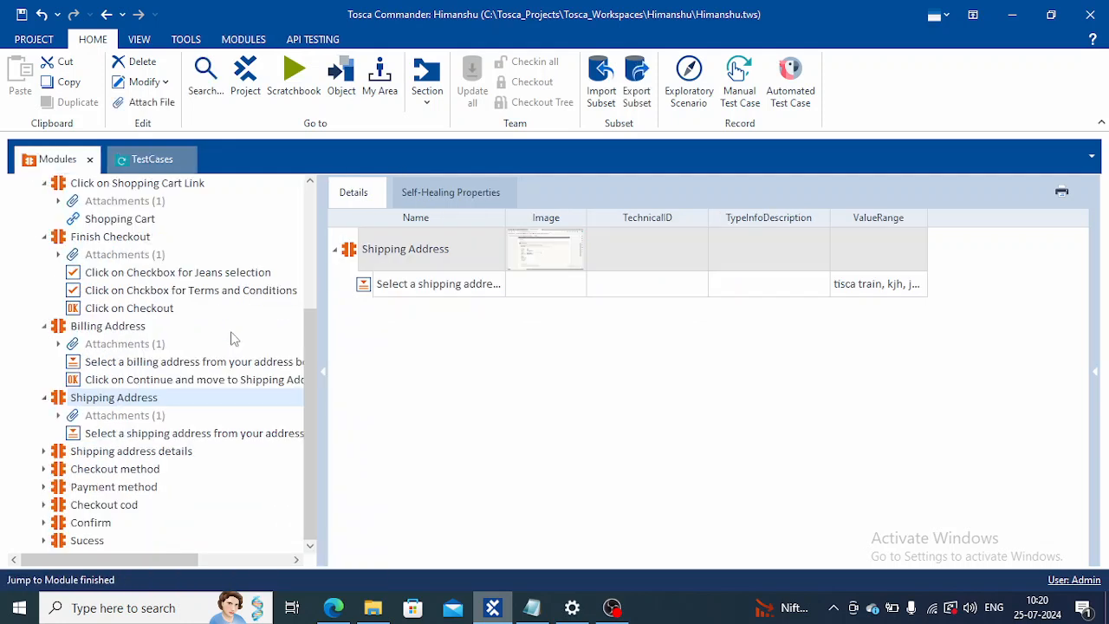
pyautogui.rightClick(116, 401)
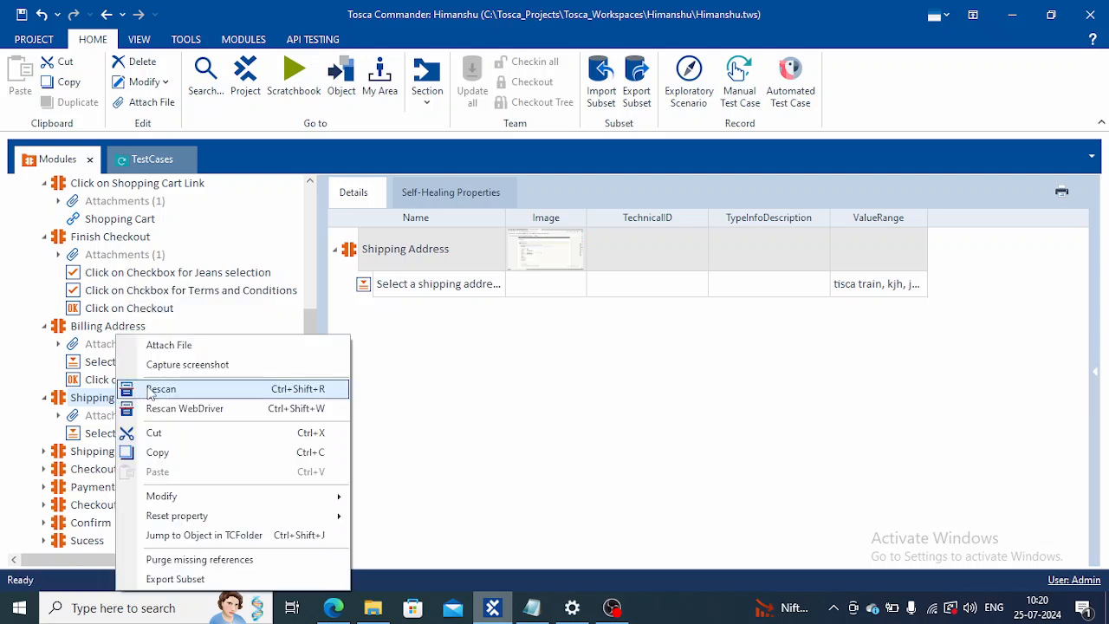
pyautogui.click(151, 392)
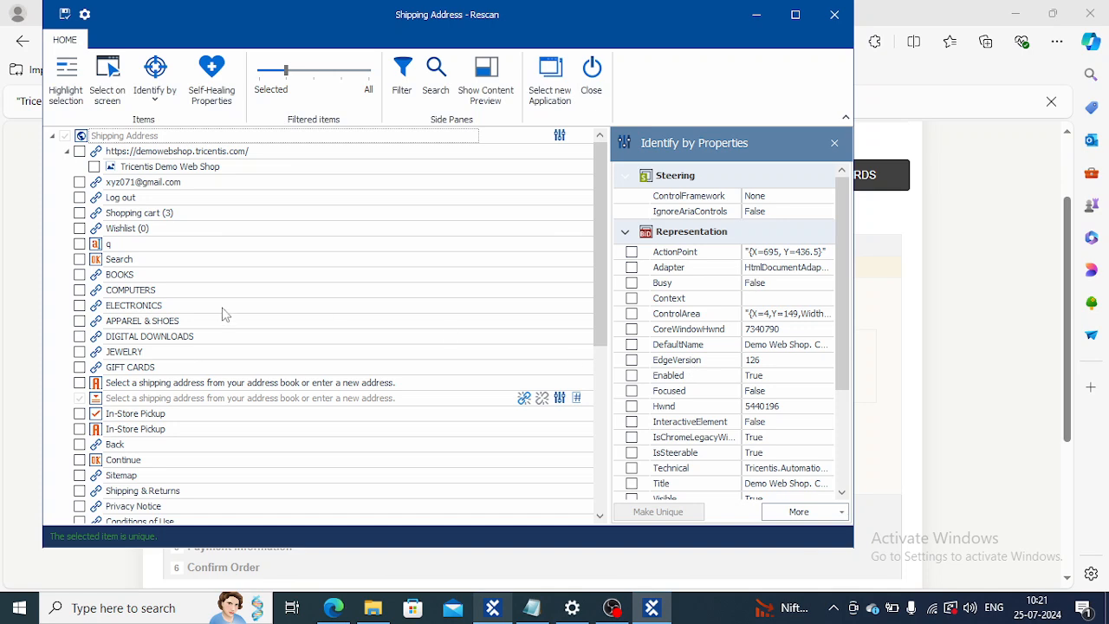
# Step: Filter the Rescan window to show only selected items and move it aside to uncover the checkout page
pyautogui.click(260, 69)
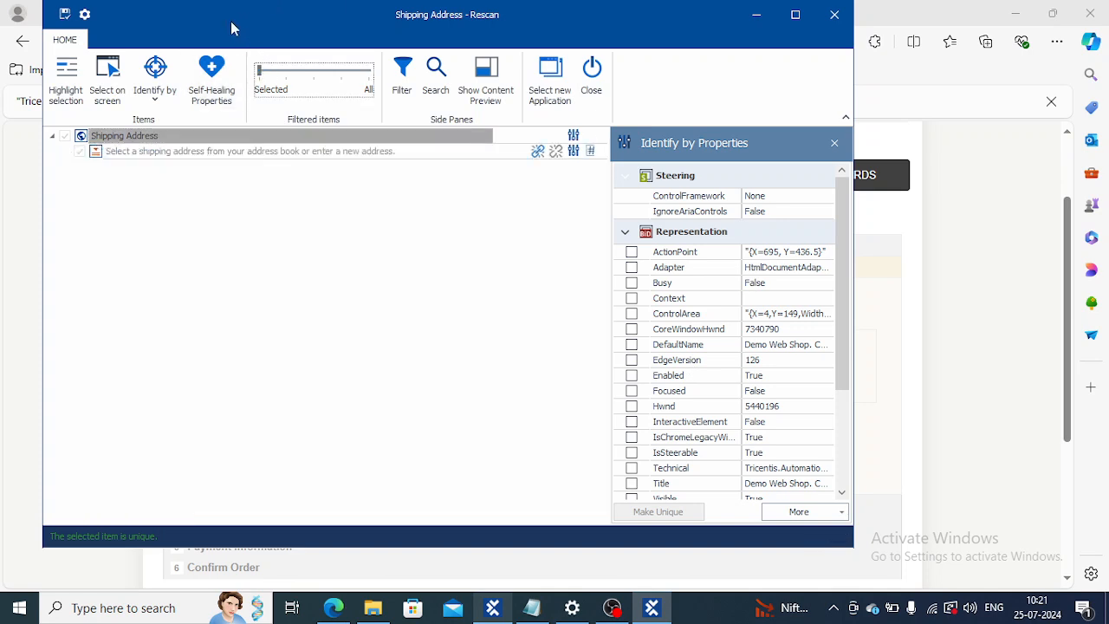
pyautogui.moveTo(230, 32); pyautogui.dragTo(903, 2)
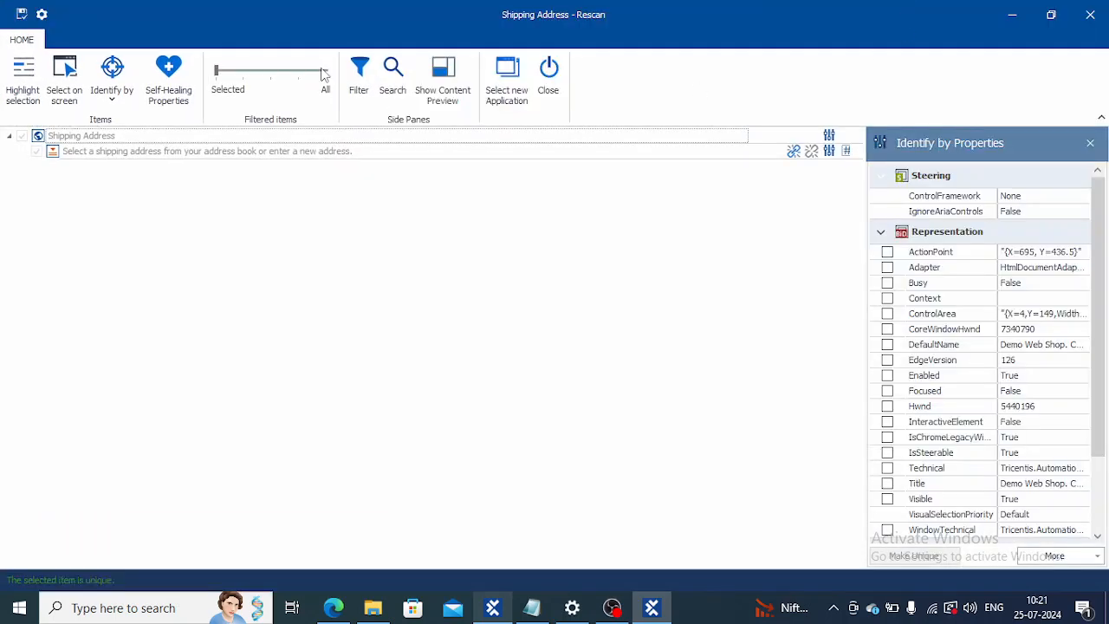
pyautogui.moveTo(203, 38); pyautogui.dragTo(881, 70)
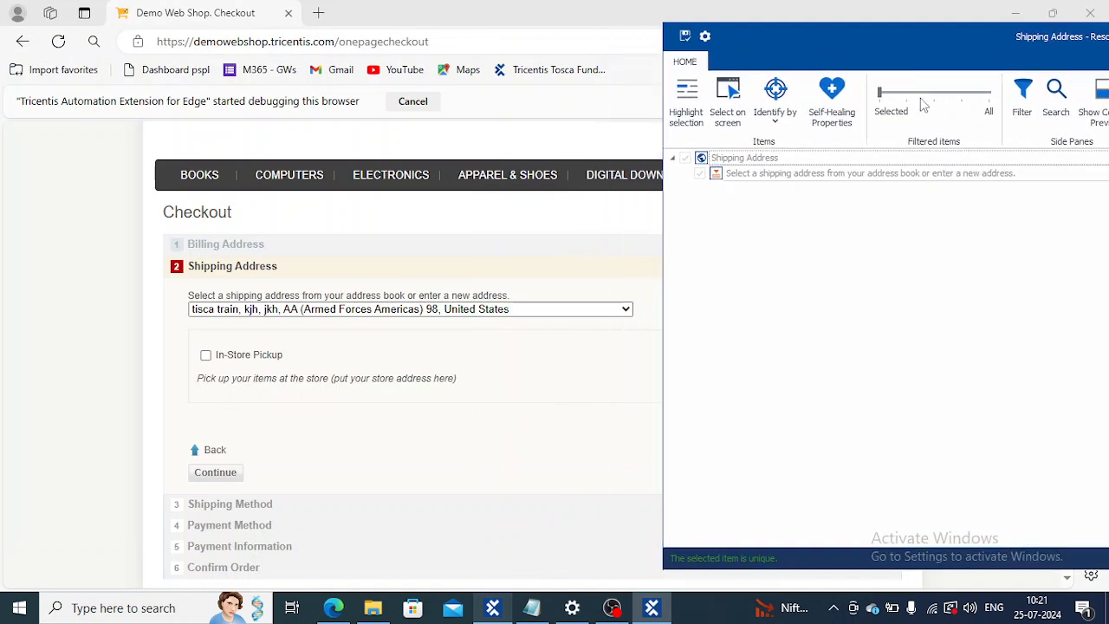
# Step: Try the Select on screen mode on the checkout page's shipping address list
pyautogui.click(753, 102)
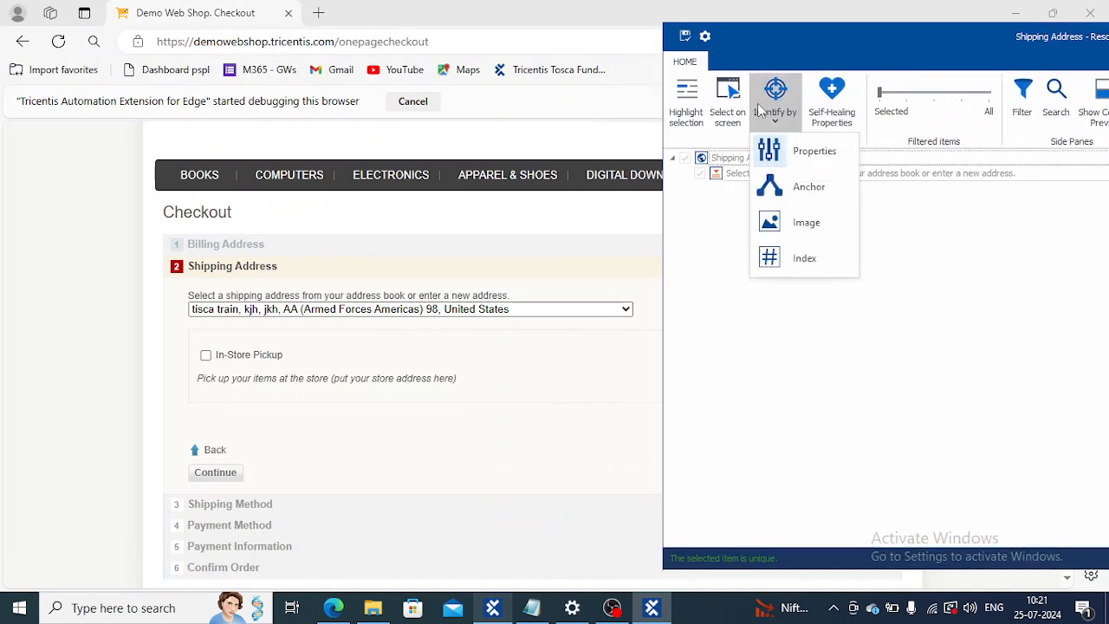
pyautogui.click(728, 103)
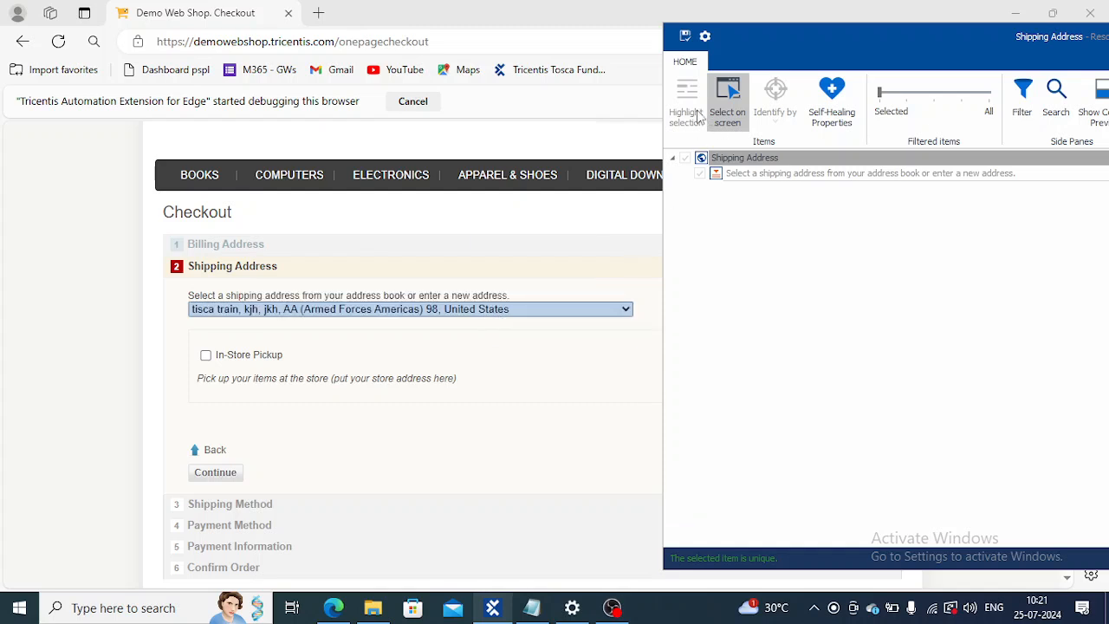
pyautogui.click(718, 112)
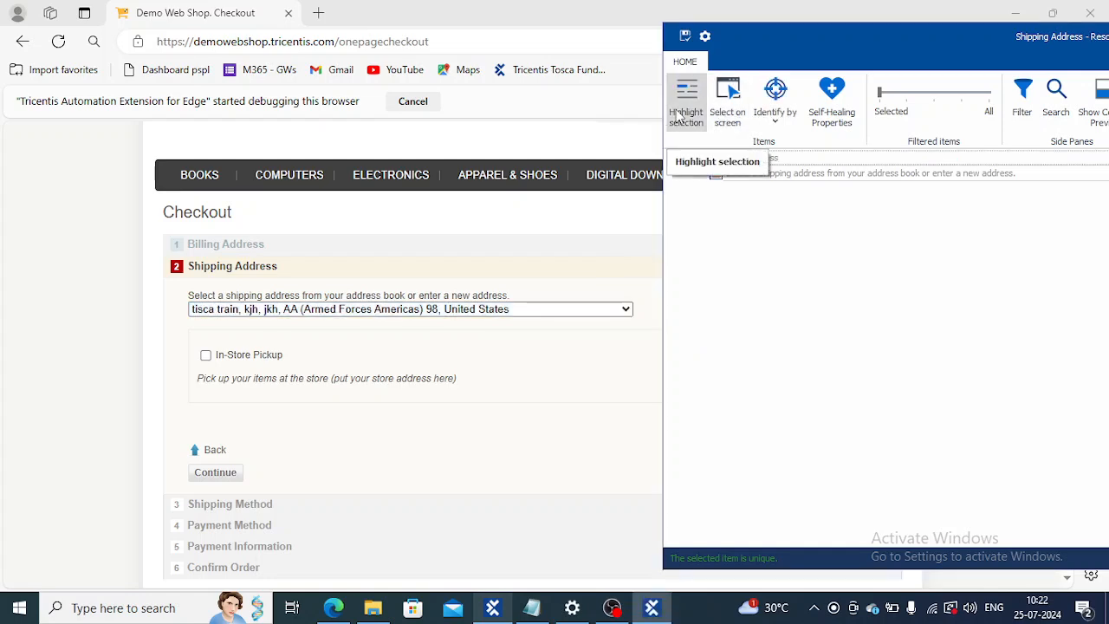
# Step: Highlight the module's shipping address list item on the checkout page to check which control it maps to, and end highlighting
pyautogui.click(680, 117)
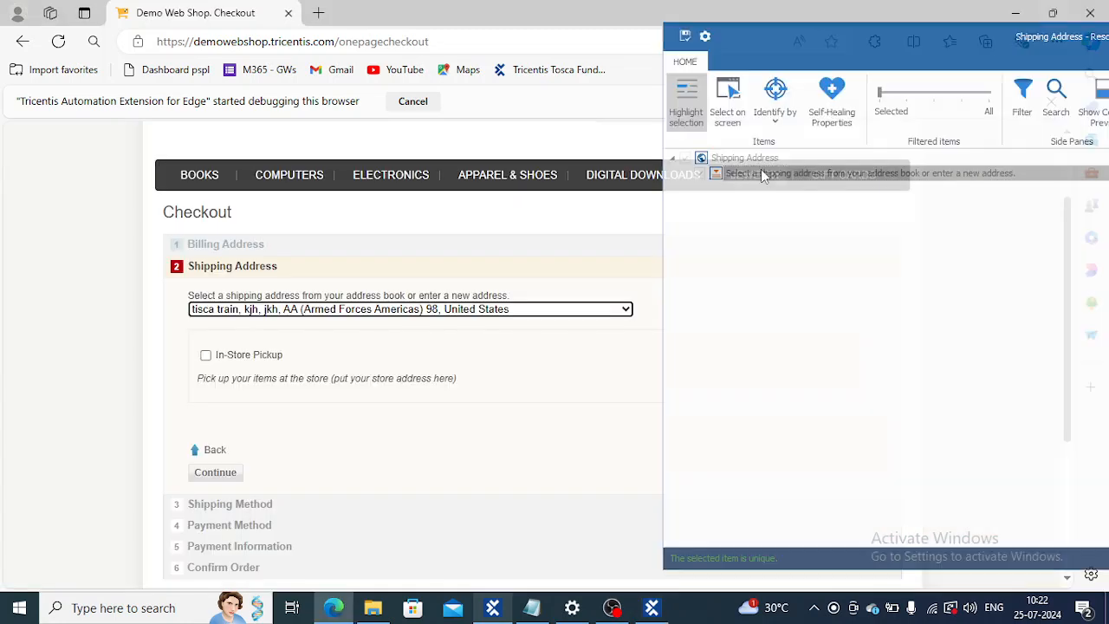
pyautogui.click(761, 174)
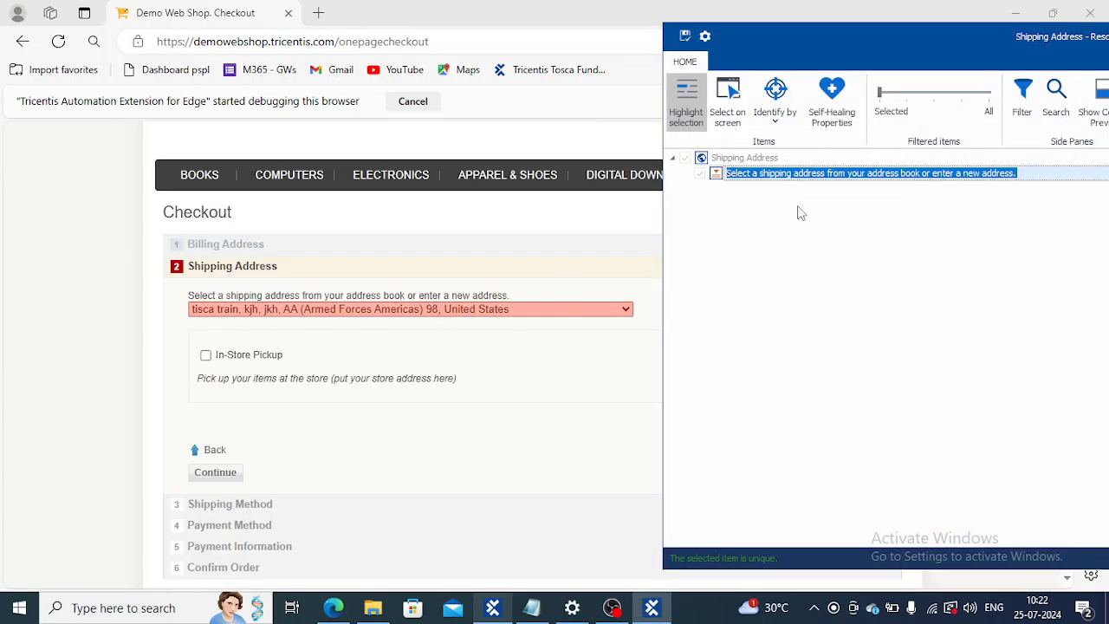
pyautogui.click(687, 120)
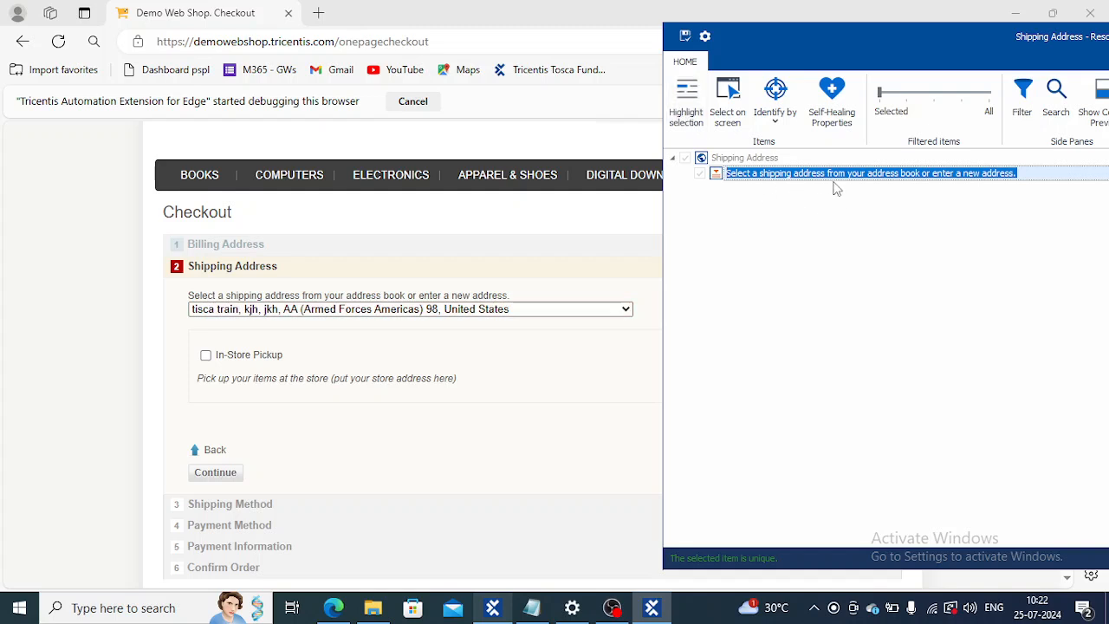
pyautogui.moveTo(799, 62); pyautogui.dragTo(378, 34)
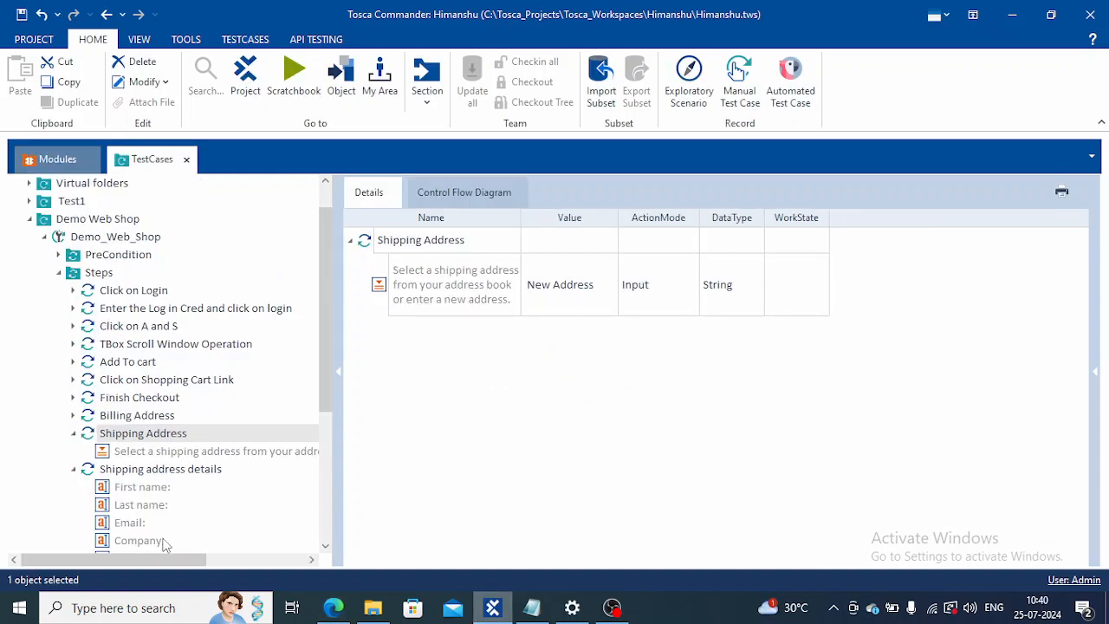
# Step: Open the module behind the Shipping Address test step and start a new rescan of it
pyautogui.rightClick(149, 441)
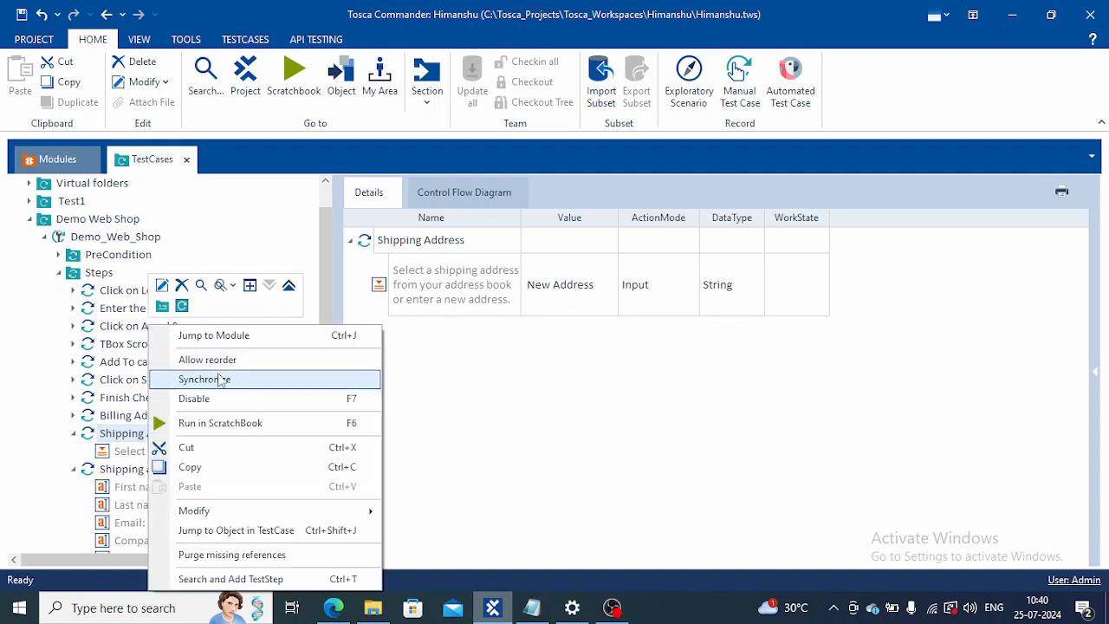
pyautogui.click(216, 338)
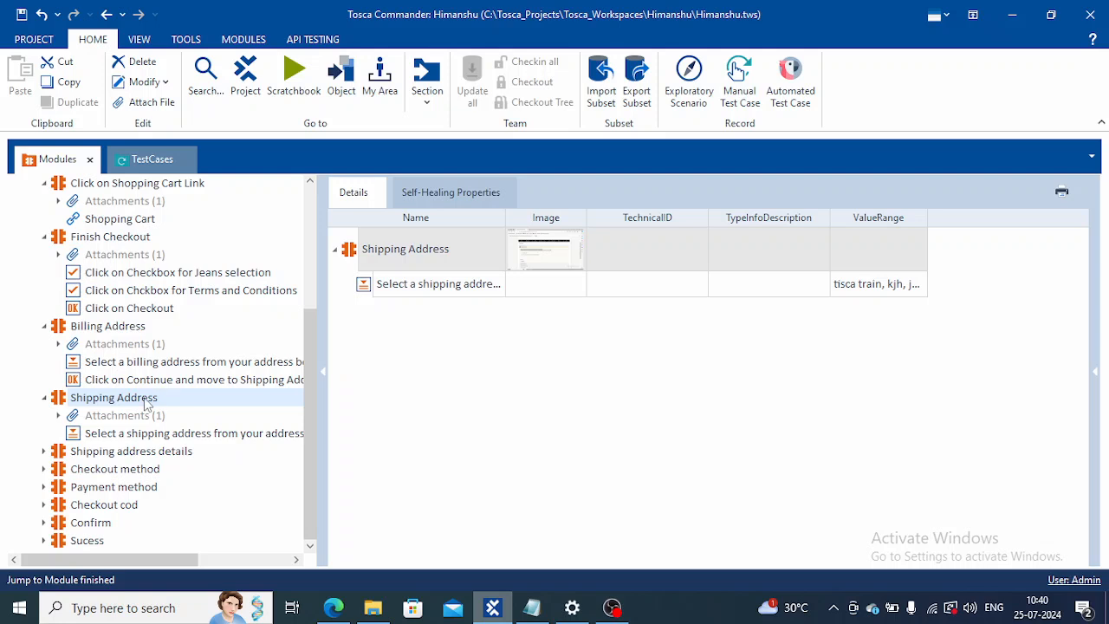
pyautogui.rightClick(145, 400)
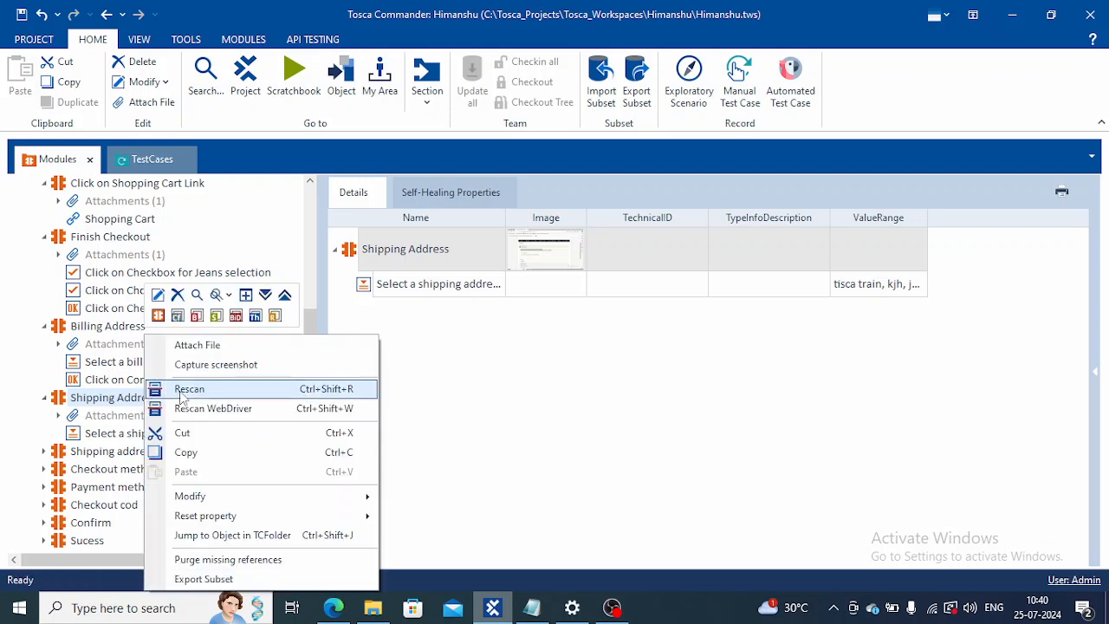
pyautogui.click(189, 389)
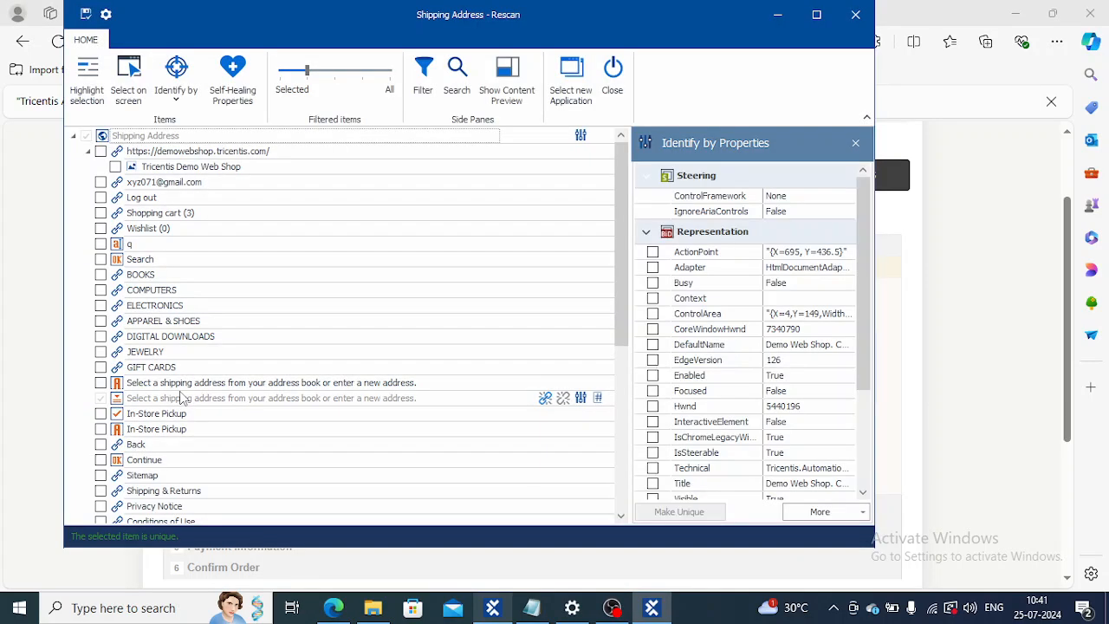
# Step: Select the checkout page's Continue button on screen for the Shipping Address module, with only selected items shown in the Rescan window
pyautogui.moveTo(234, 24)
pyautogui.mouseDown()
pyautogui.moveTo(362, 23)
pyautogui.moveTo(661, 105)
pyautogui.moveTo(830, 90)
pyautogui.moveTo(817, 73)
pyautogui.mouseUp()
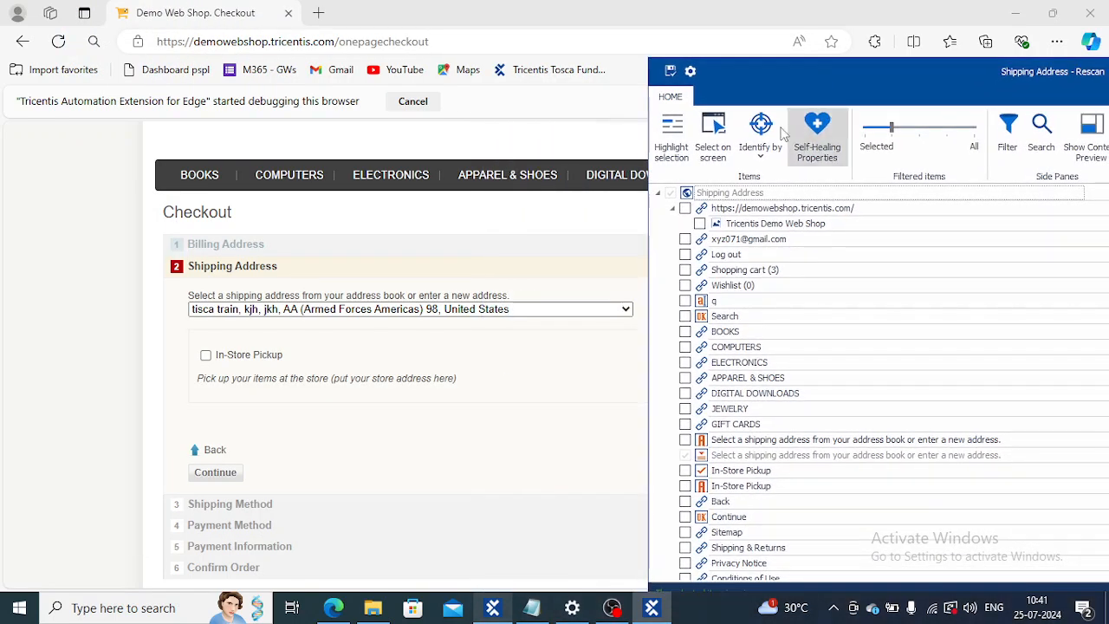
pyautogui.click(726, 128)
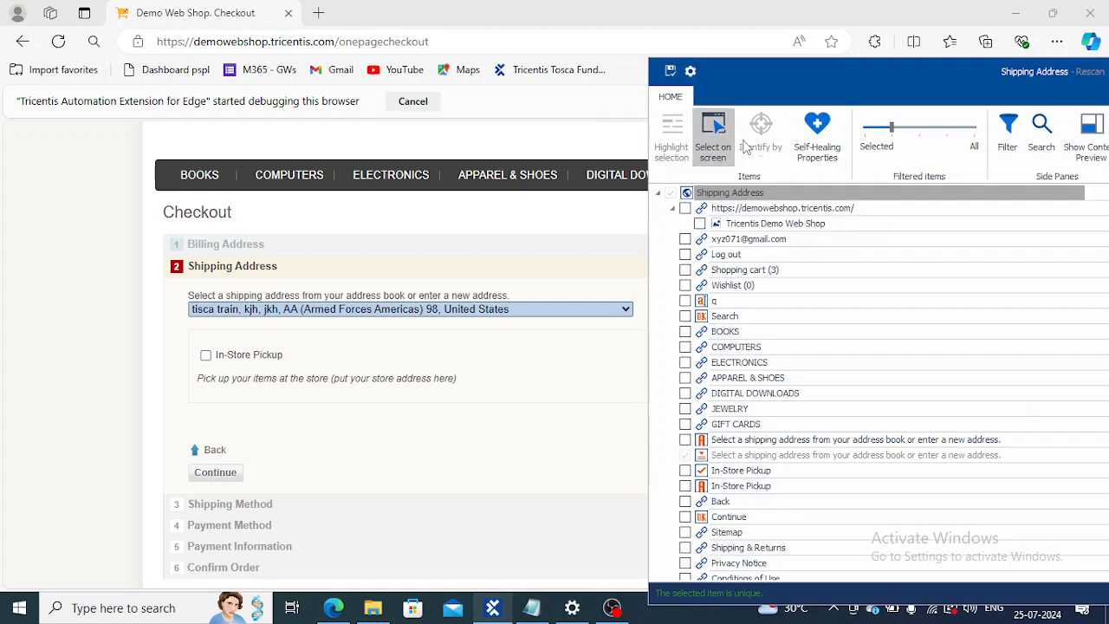
pyautogui.click(869, 130)
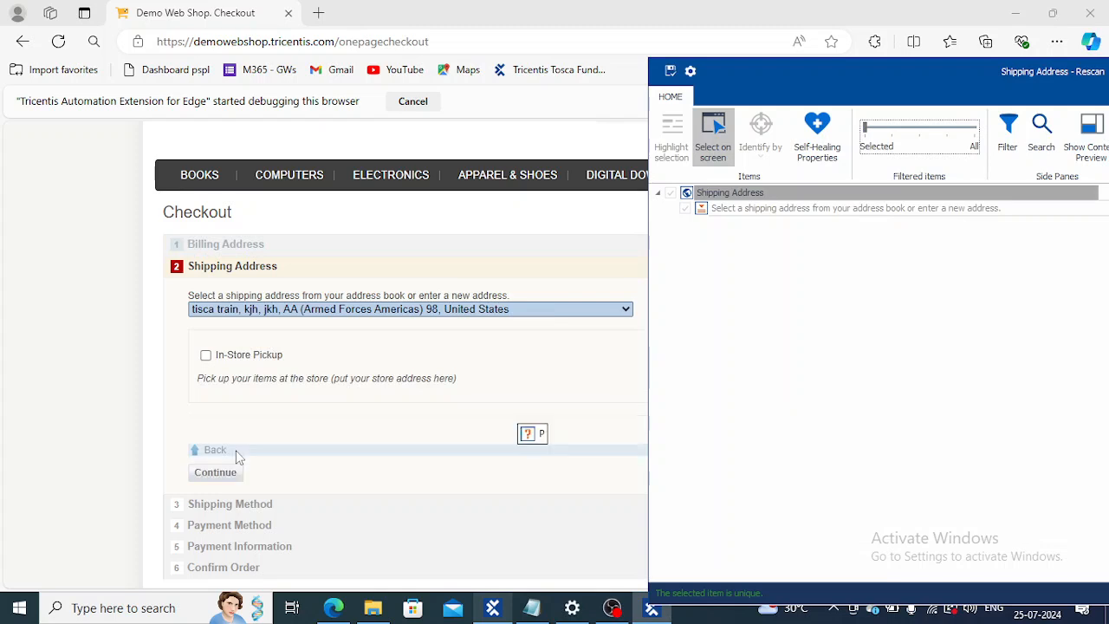
pyautogui.click(220, 476)
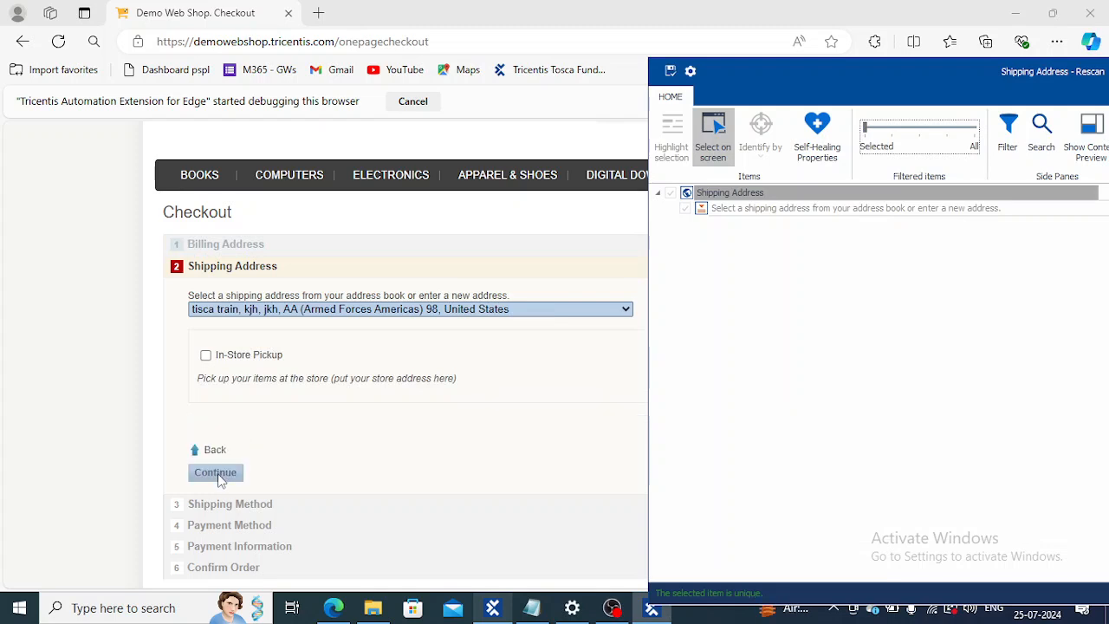
pyautogui.click(712, 137)
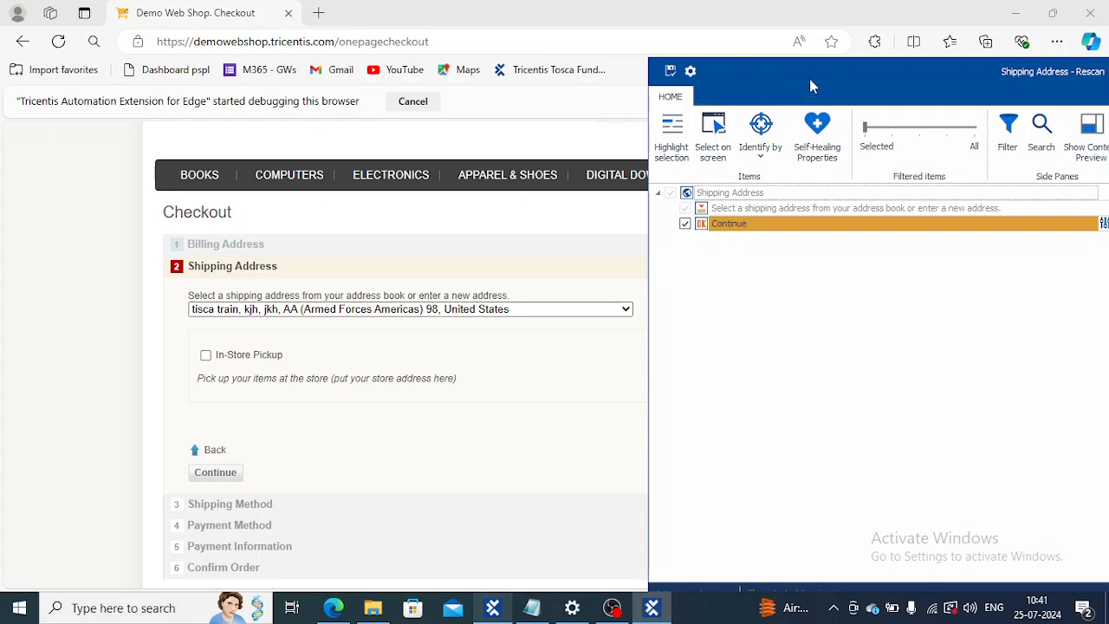
# Step: Make the Continue button uniquely identifiable by adding its Visible and ClassName properties, and review its remaining technical properties
pyautogui.moveTo(822, 77); pyautogui.dragTo(457, 66)
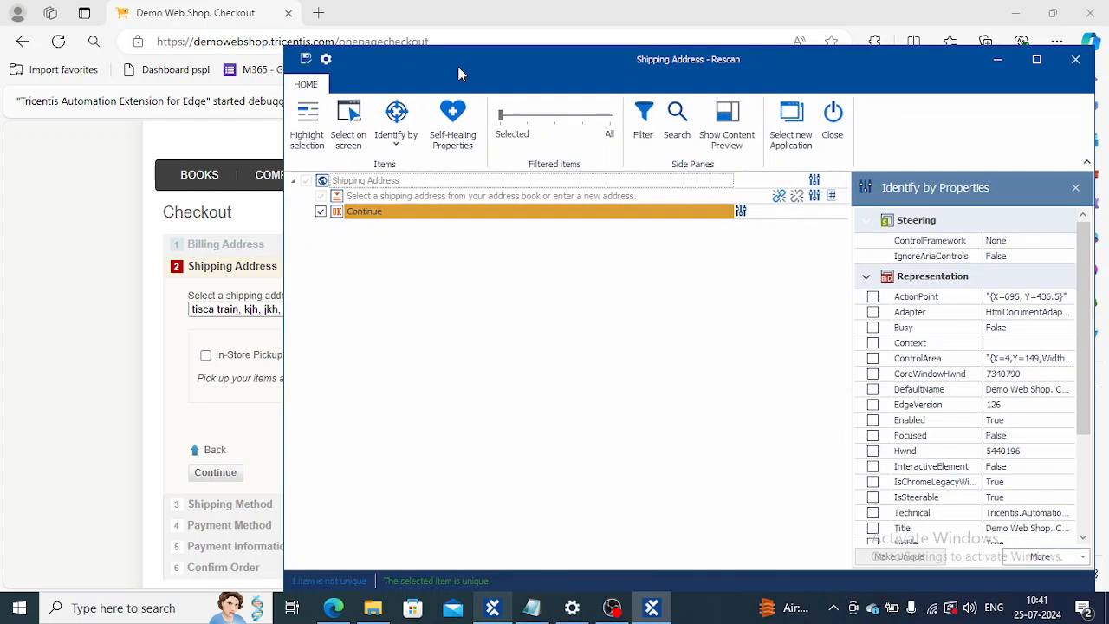
pyautogui.click(650, 210)
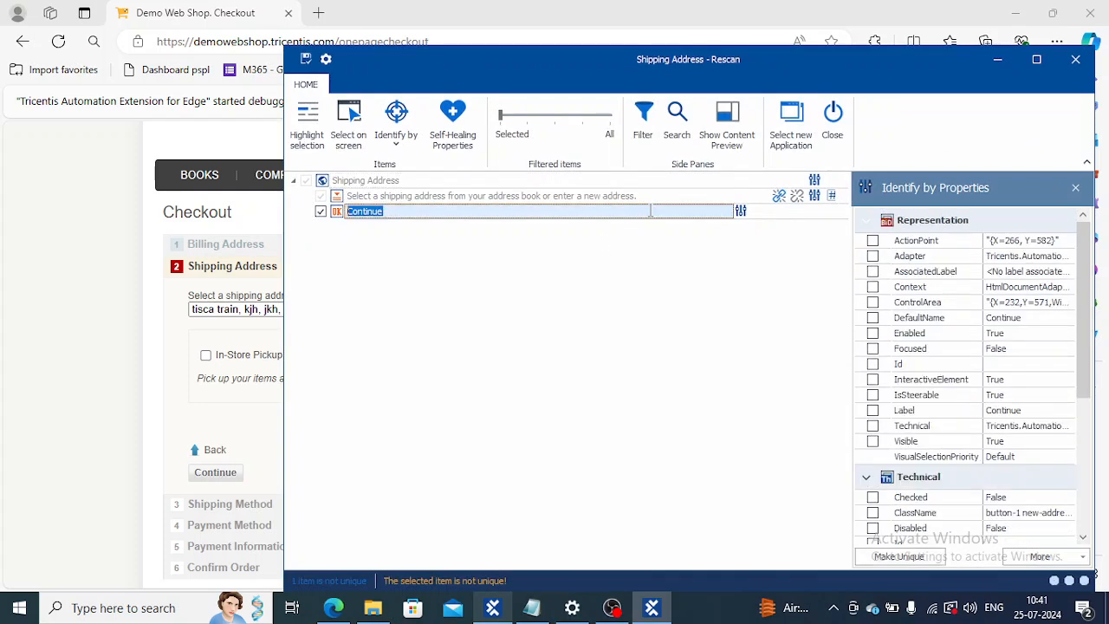
pyautogui.click(872, 441)
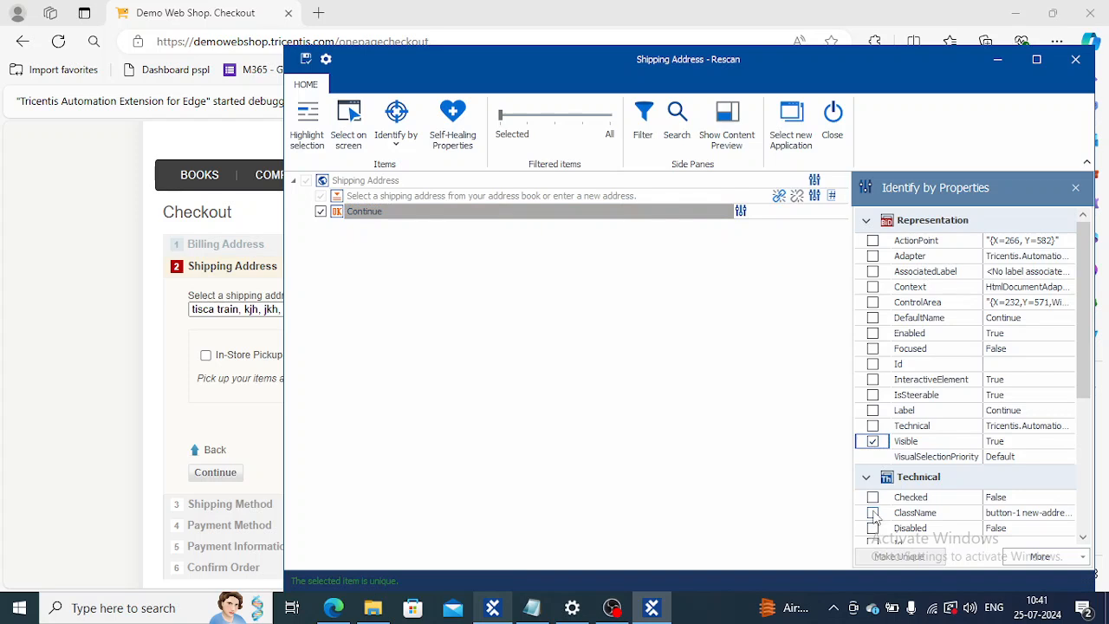
pyautogui.click(918, 516)
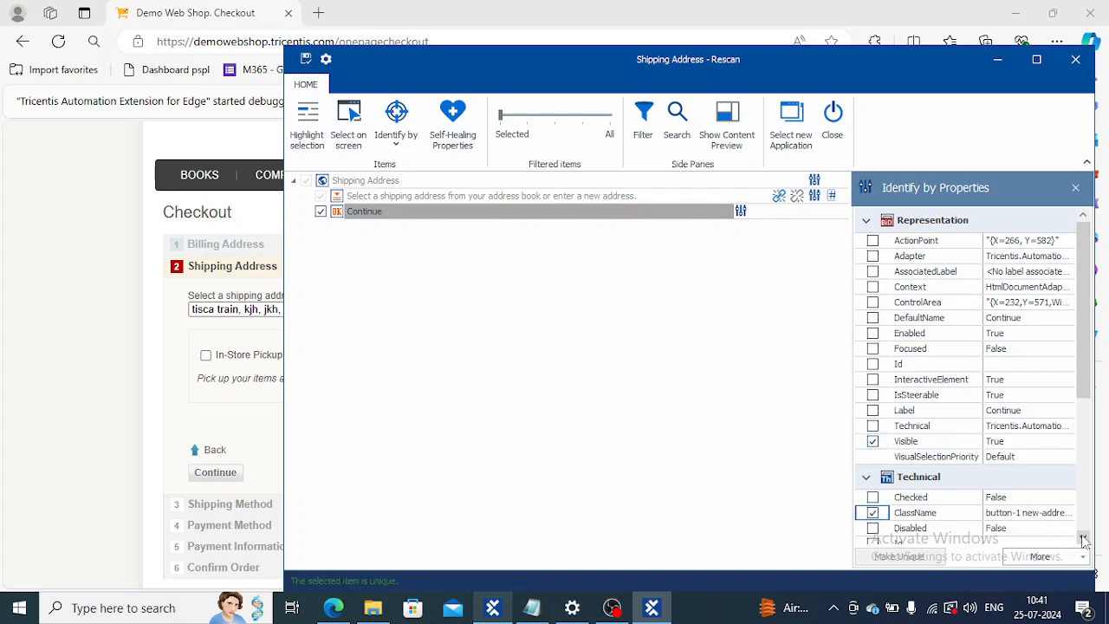
pyautogui.click(1083, 537)
pyautogui.click(1084, 539)
pyautogui.click(1084, 540)
pyautogui.click(1084, 540)
pyautogui.click(1084, 539)
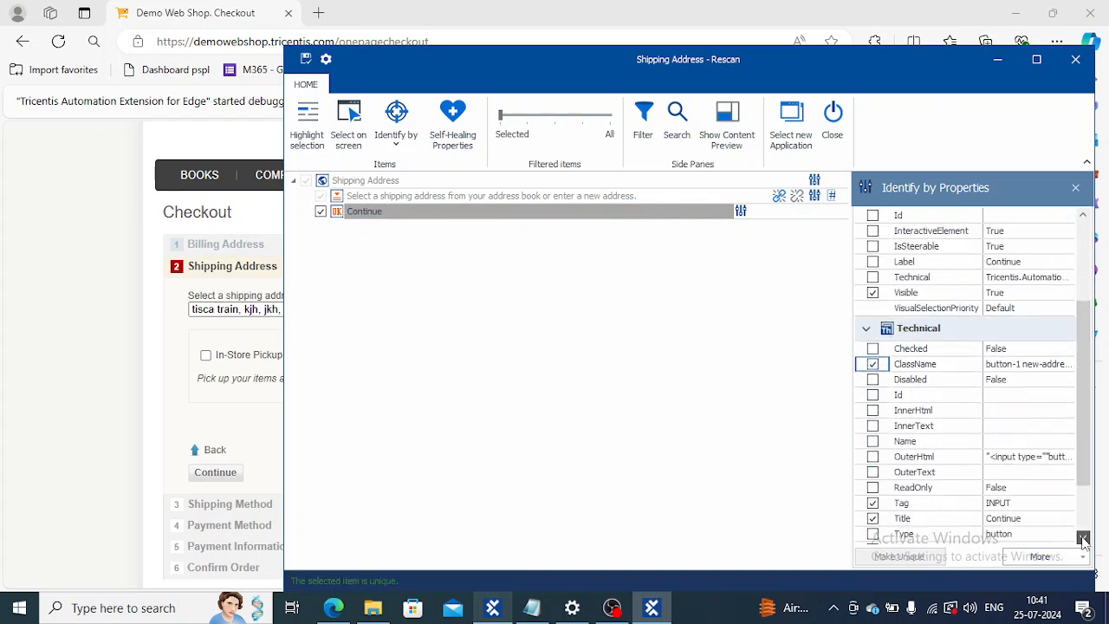
pyautogui.click(1084, 540)
pyautogui.click(1085, 540)
pyautogui.click(1085, 539)
pyautogui.click(1085, 539)
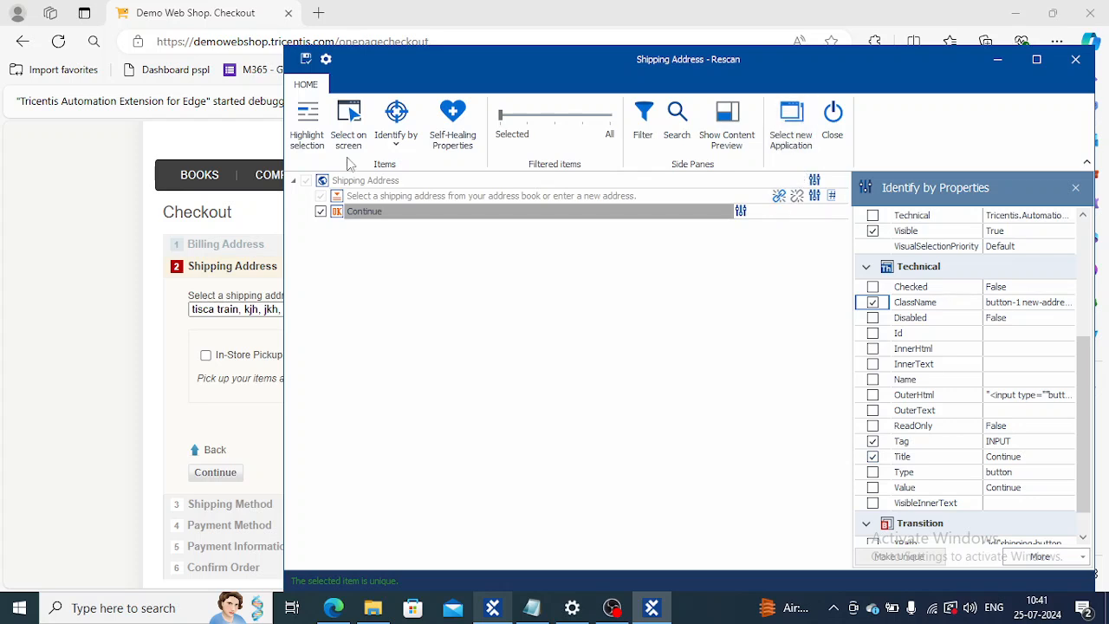
# Step: Save the rescanned Shipping Address module, close the Rescan window and switch back to Tosca Commander
pyautogui.click(305, 60)
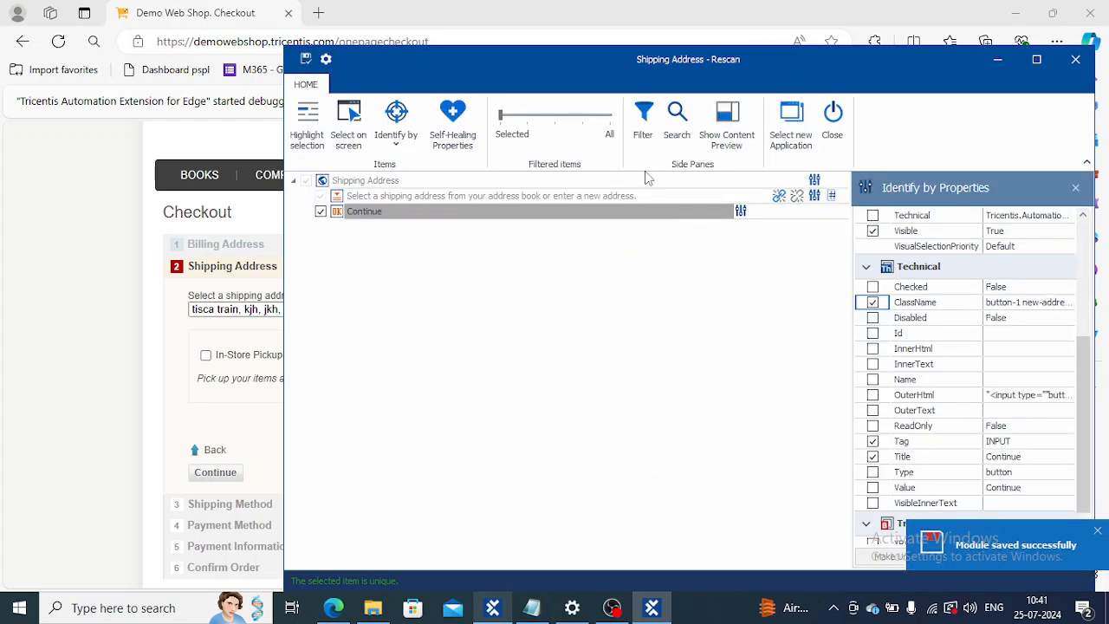
pyautogui.click(833, 122)
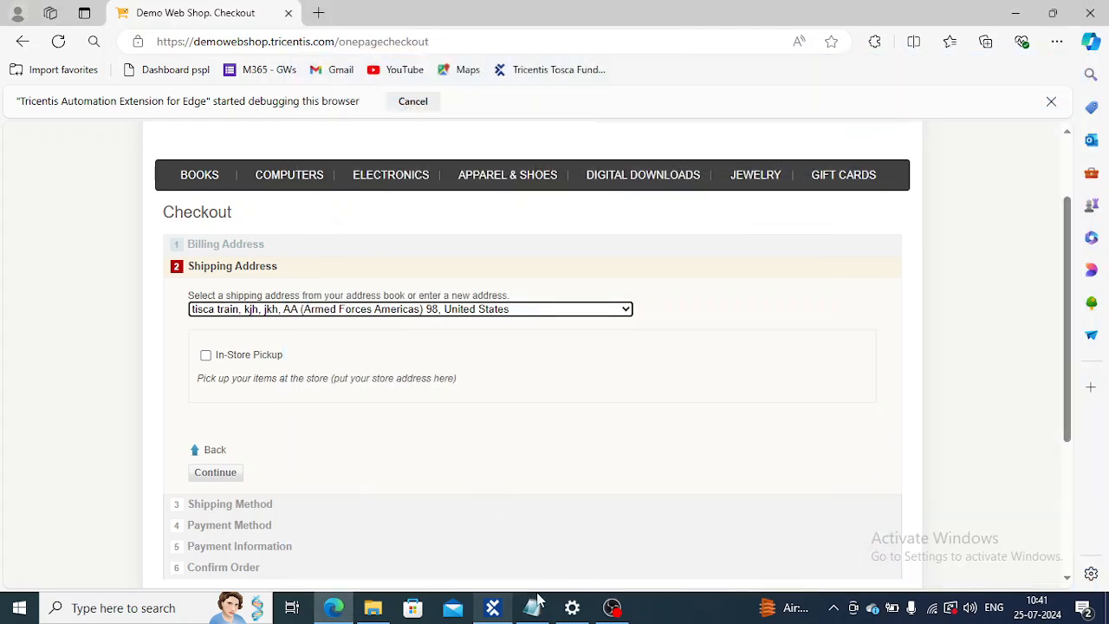
pyautogui.click(493, 607)
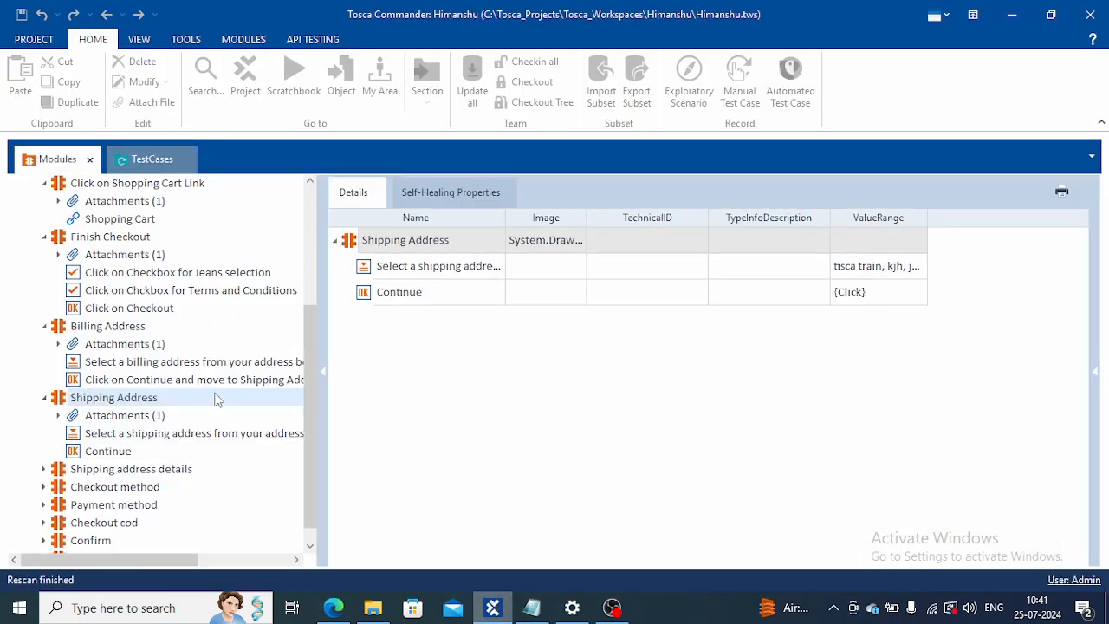
# Step: Add the module's Continue attribute to the Shipping Address test step and set its value to {Click}
pyautogui.click(153, 167)
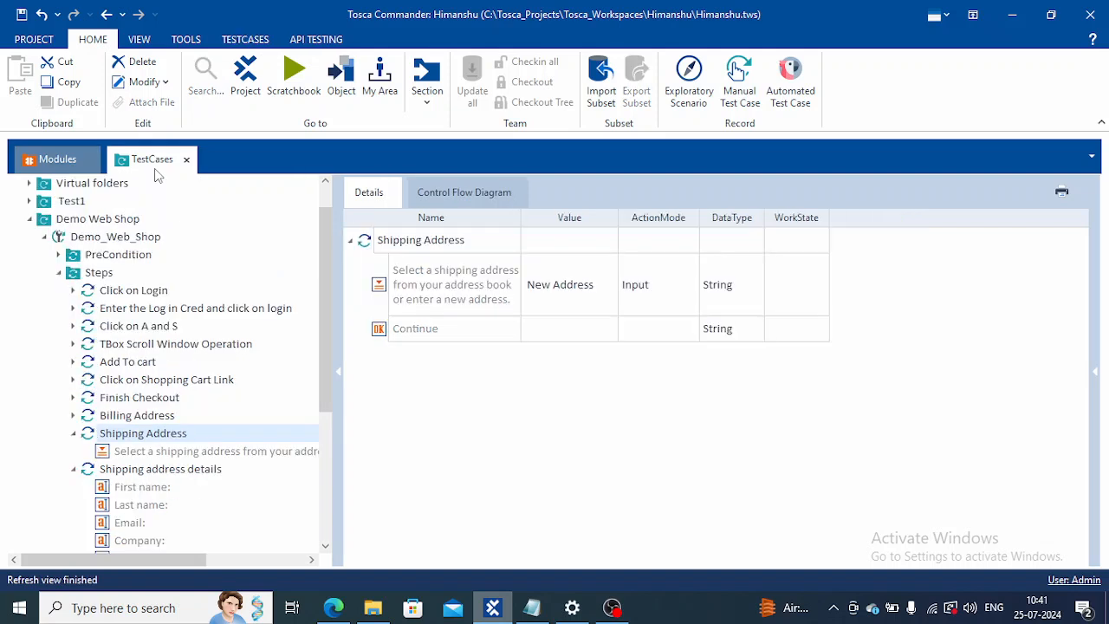
pyautogui.click(74, 159)
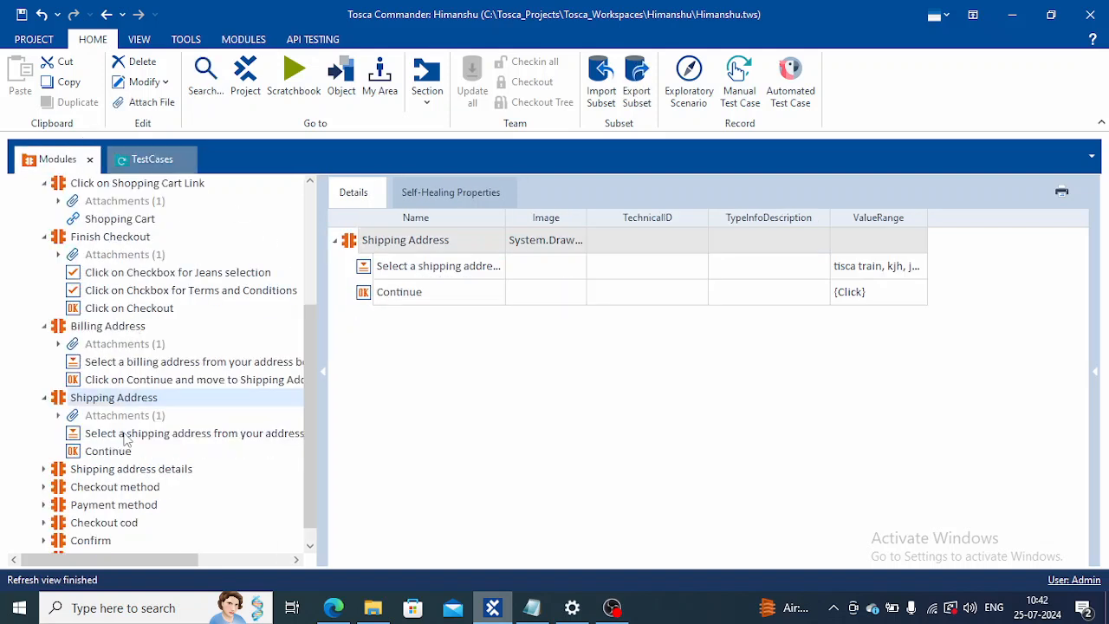
pyautogui.moveTo(107, 457)
pyautogui.mouseDown()
pyautogui.moveTo(184, 276)
pyautogui.moveTo(148, 186)
pyautogui.moveTo(149, 161)
pyautogui.moveTo(156, 389)
pyautogui.moveTo(153, 415)
pyautogui.moveTo(124, 446)
pyautogui.mouseUp()
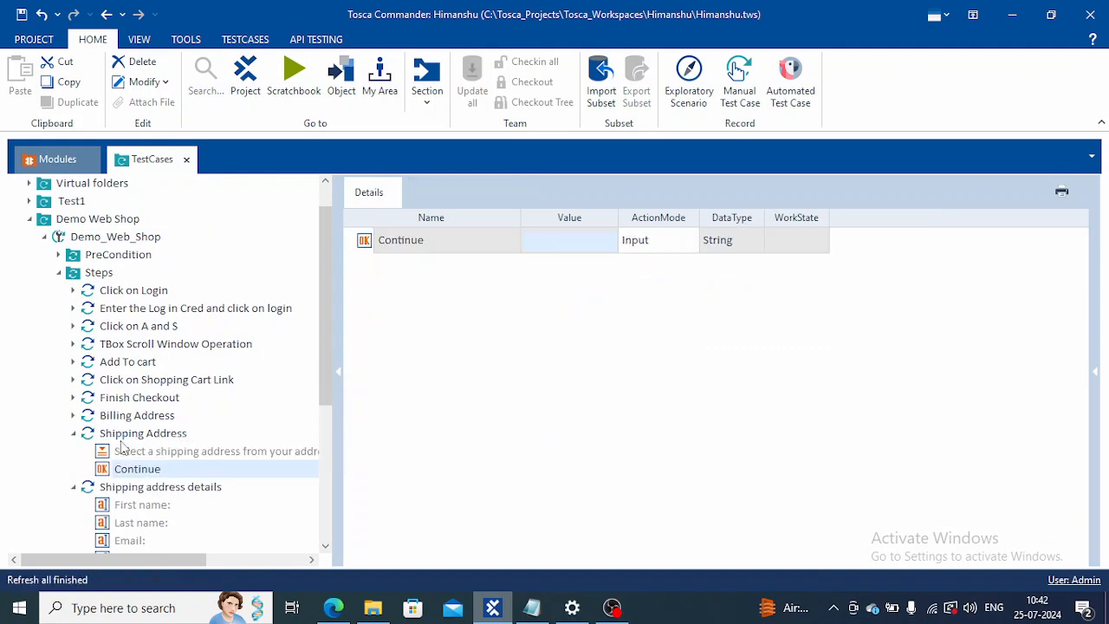
pyautogui.click(573, 250)
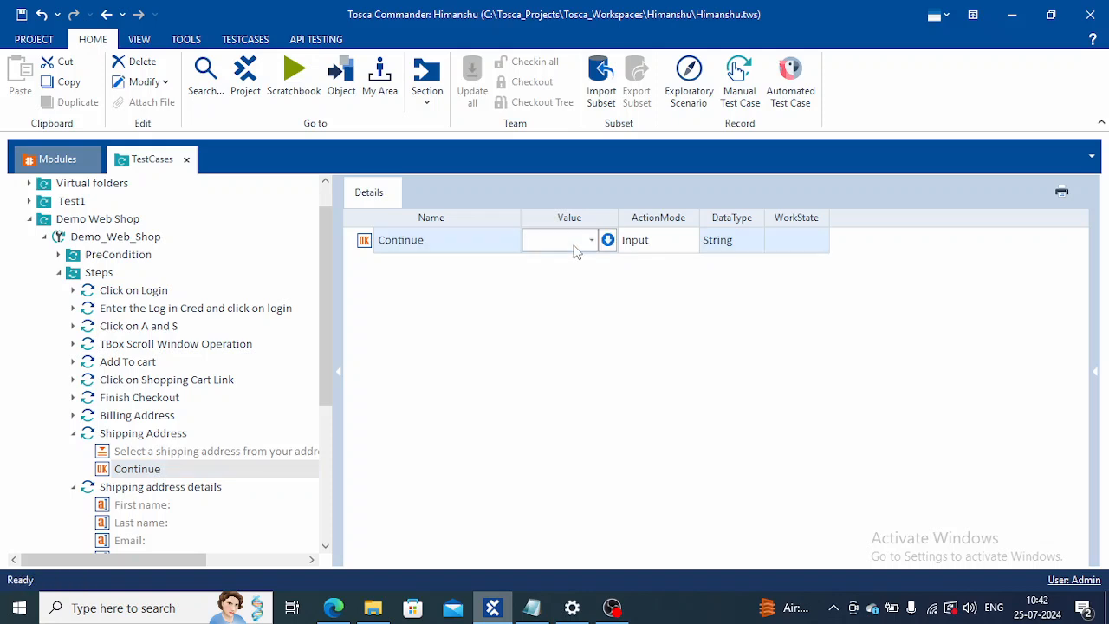
pyautogui.write('{}')
pyautogui.write('Click')
pyautogui.click(553, 338)
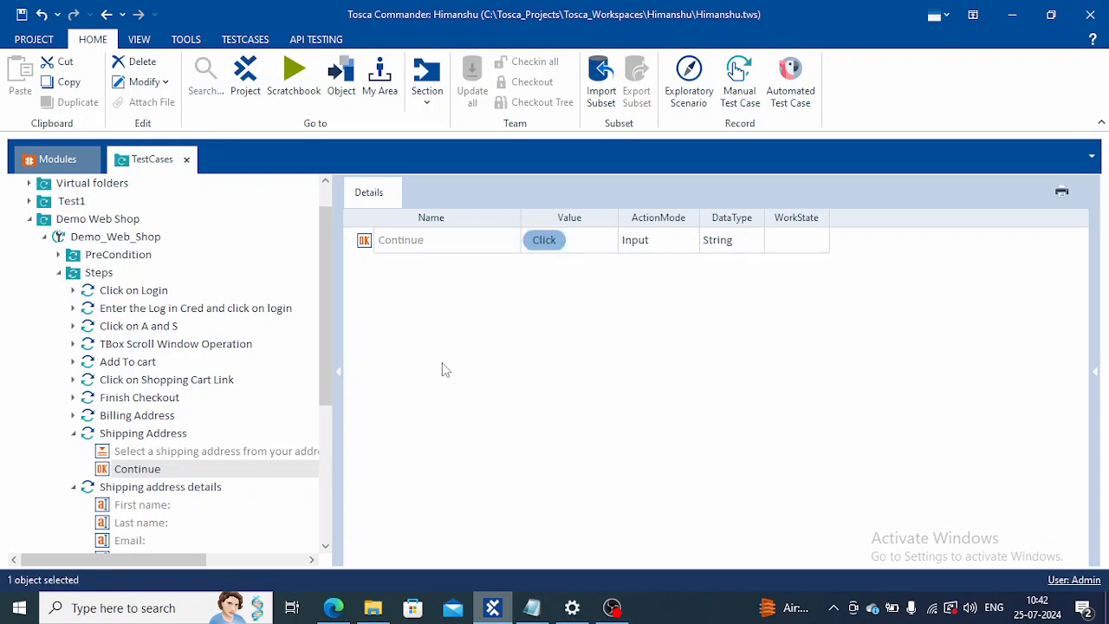
# Step: Run the Shipping Address and Shipping address details test steps together in ScratchBook
pyautogui.click(173, 435)
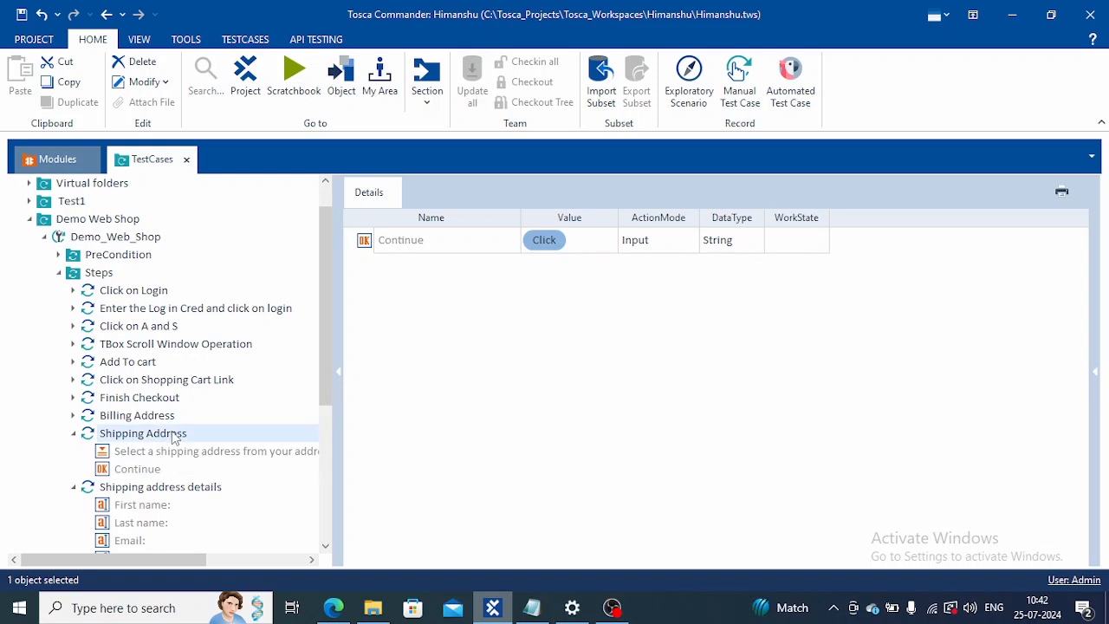
pyautogui.keyDown('ctrl'); pyautogui.click(214, 489); pyautogui.keyUp('ctrl')
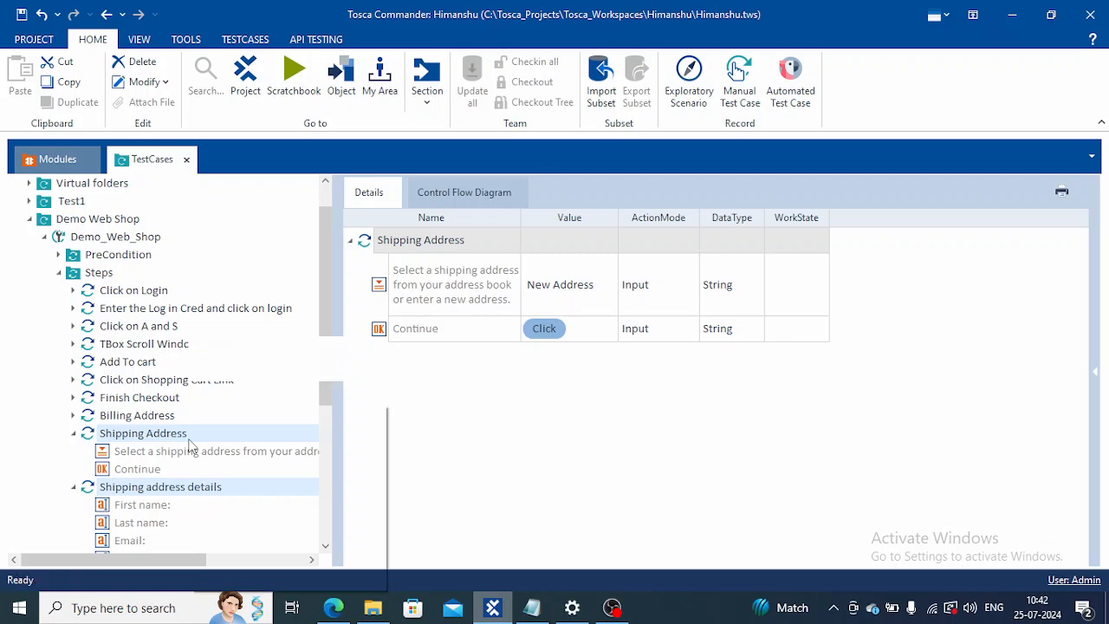
pyautogui.rightClick(191, 446)
pyautogui.click(247, 464)
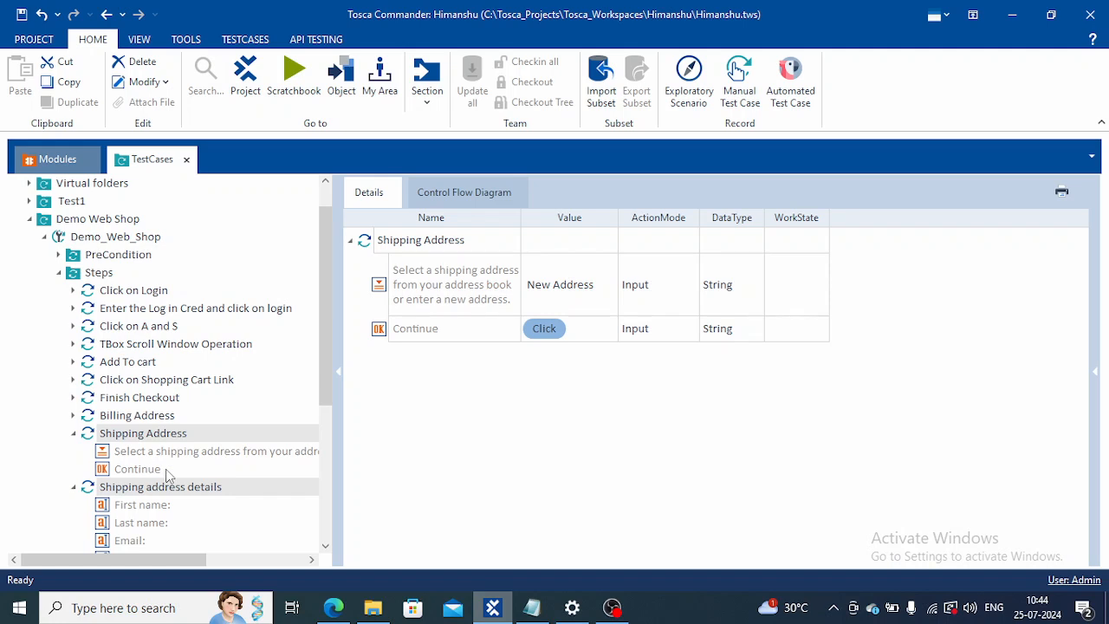
# Step: Switch to the checkout page in Edge and check the address form by choosing the first saved shipping address, then reselecting New Address
pyautogui.click(334, 608)
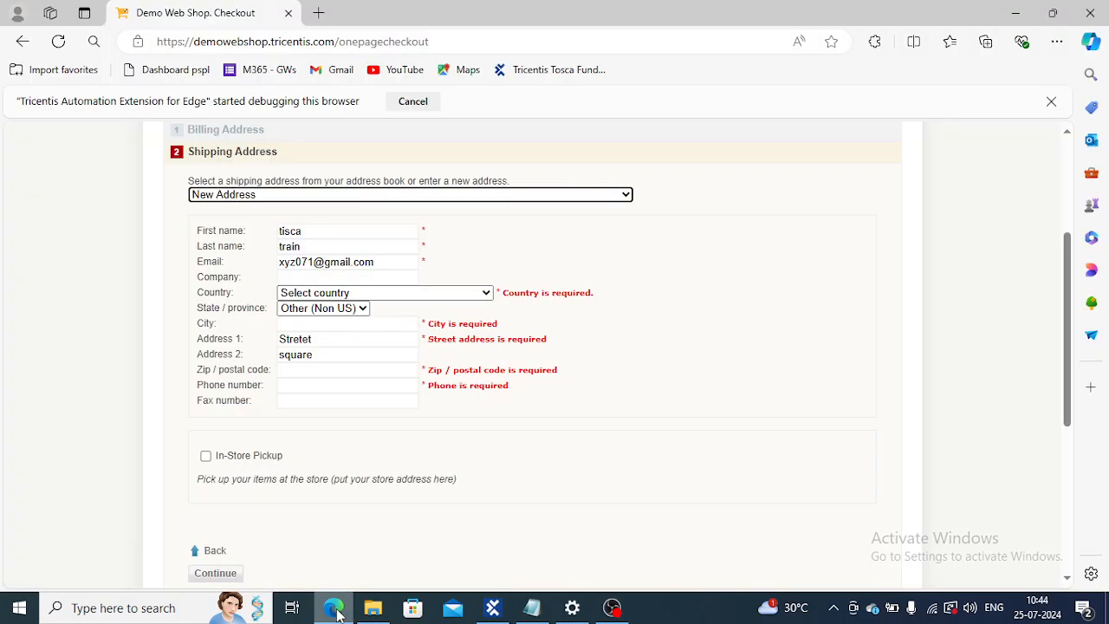
pyautogui.click(624, 197)
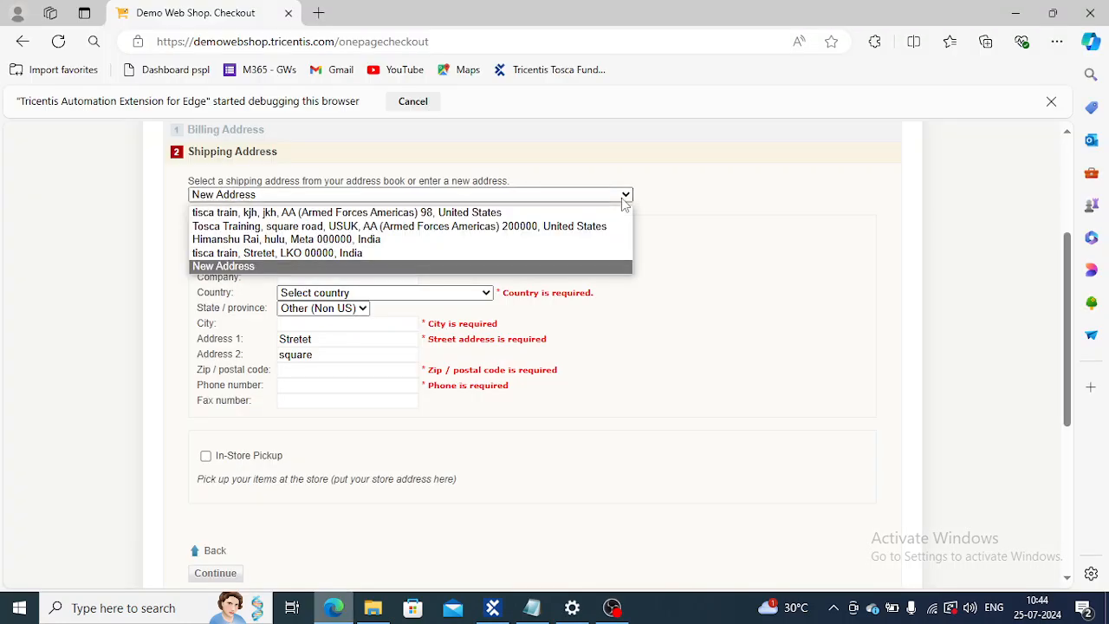
pyautogui.click(566, 216)
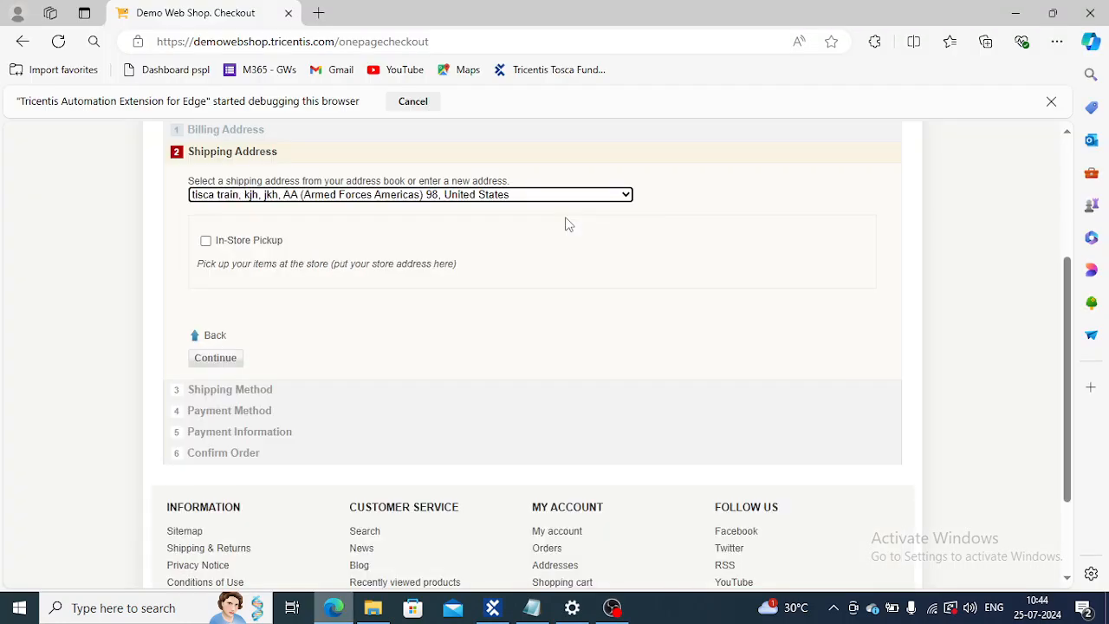
pyautogui.click(626, 198)
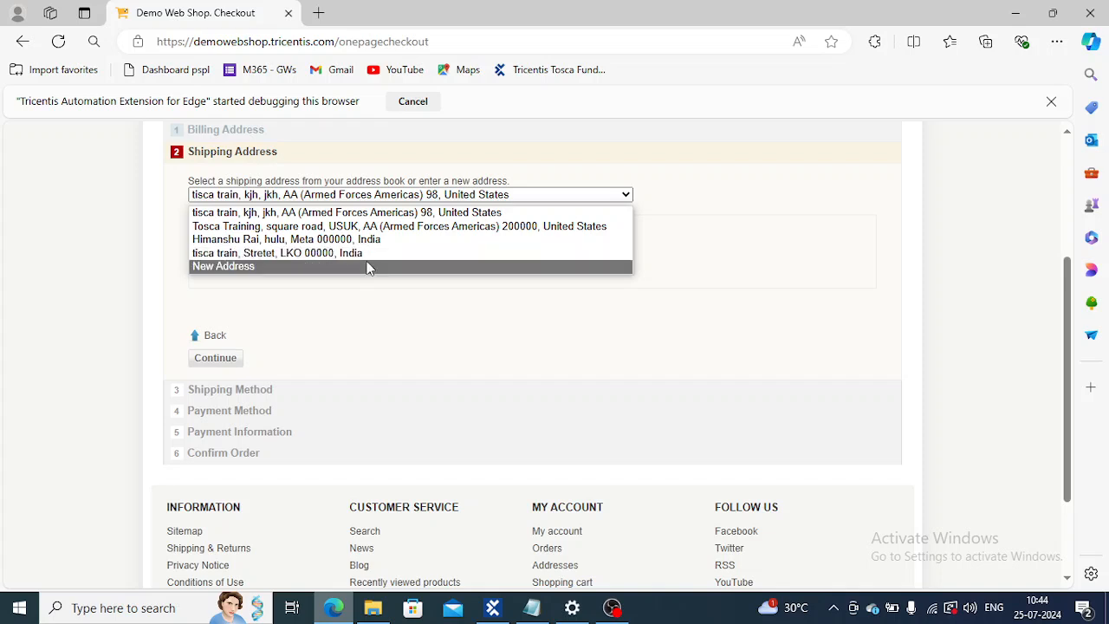
pyautogui.click(369, 265)
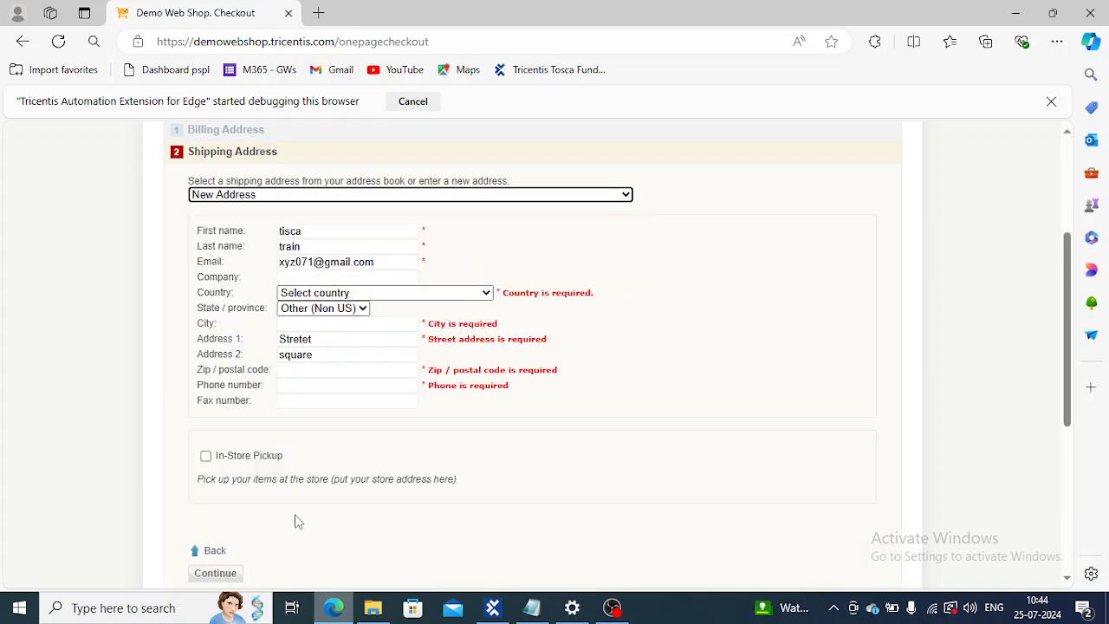
# Step: Submit the New Address shipping form on the checkout page, then choose the first saved shipping address
pyautogui.click(229, 575)
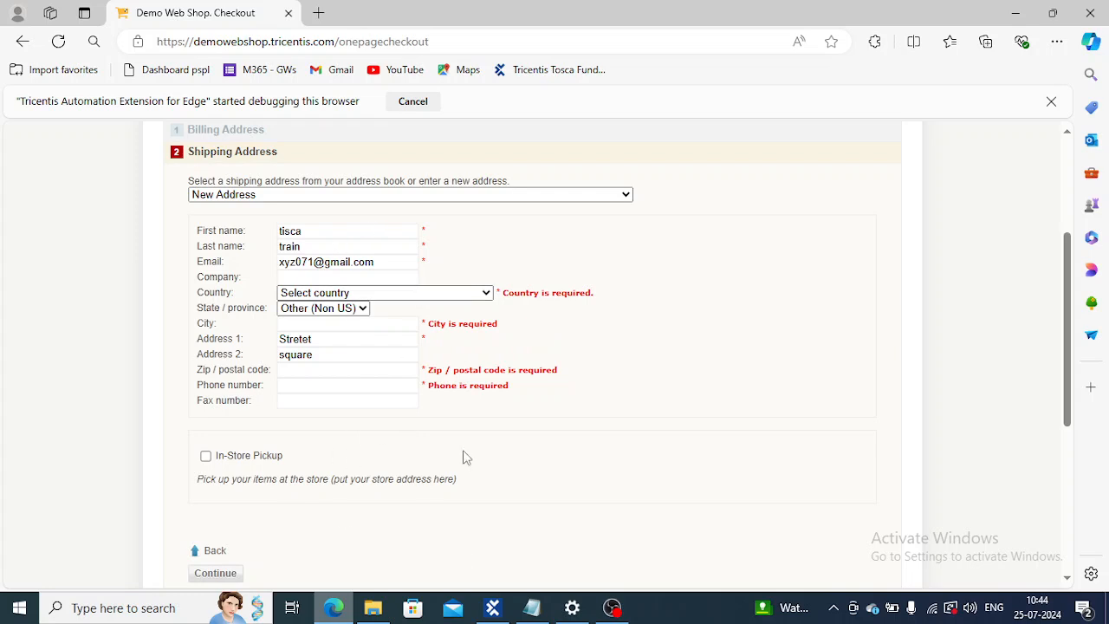
pyautogui.click(623, 196)
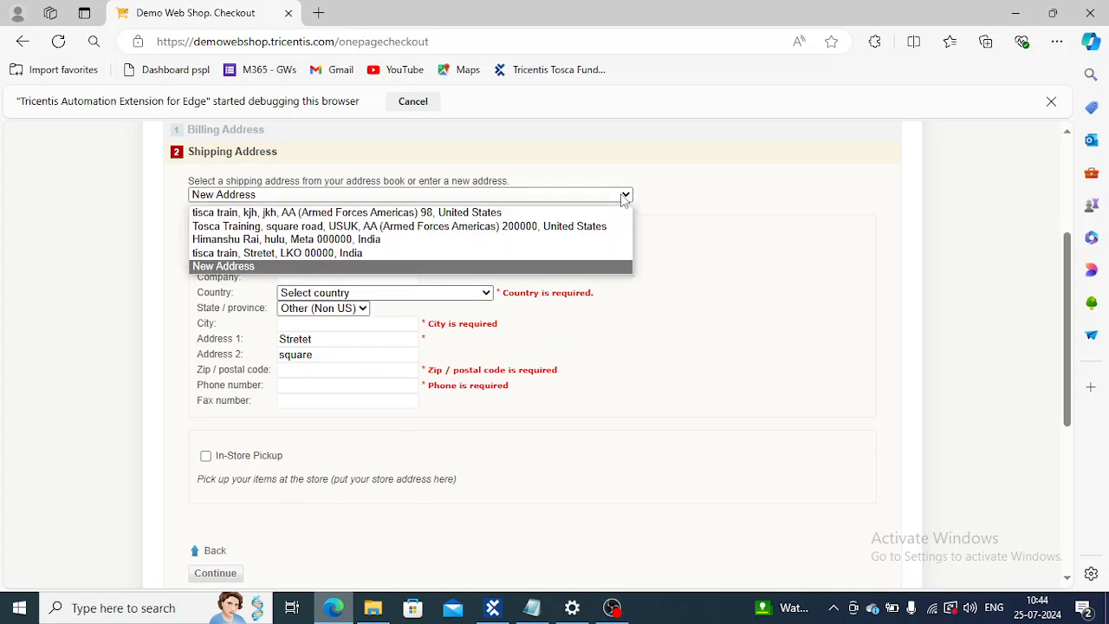
pyautogui.click(554, 213)
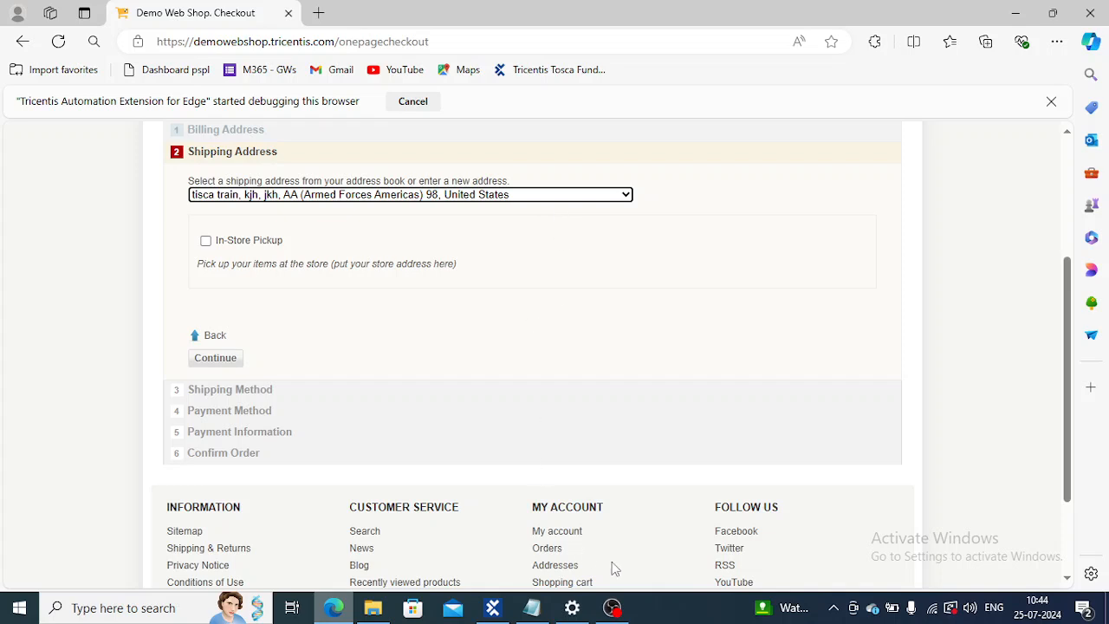
# Step: Switch to Tosca Commander and delete the Continue test step value from the Shipping Address test step
pyautogui.click(492, 607)
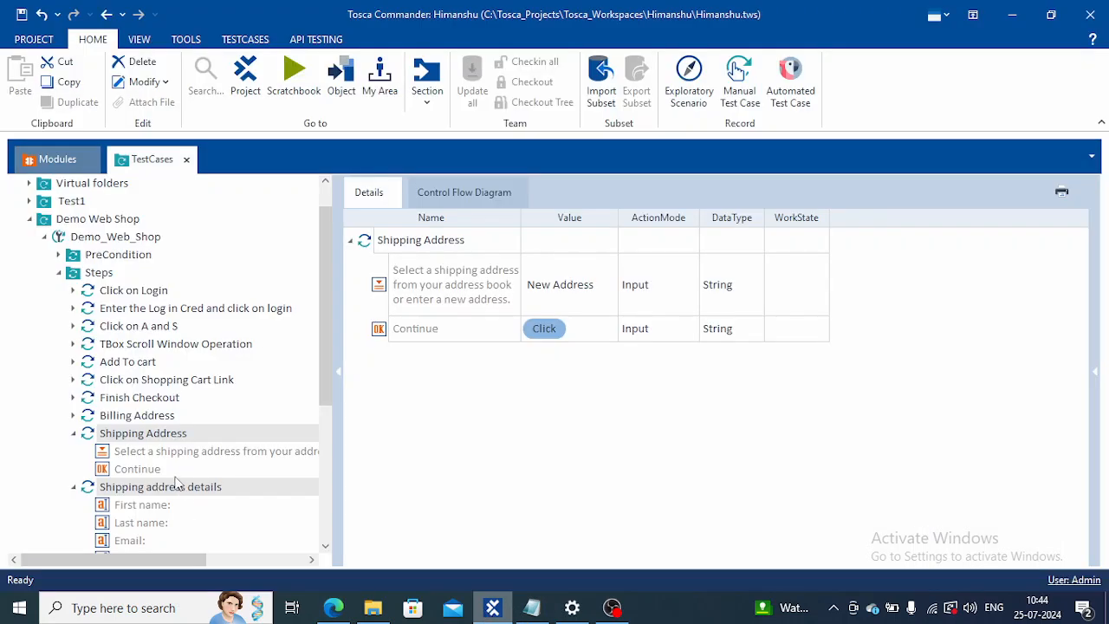
pyautogui.click(148, 472)
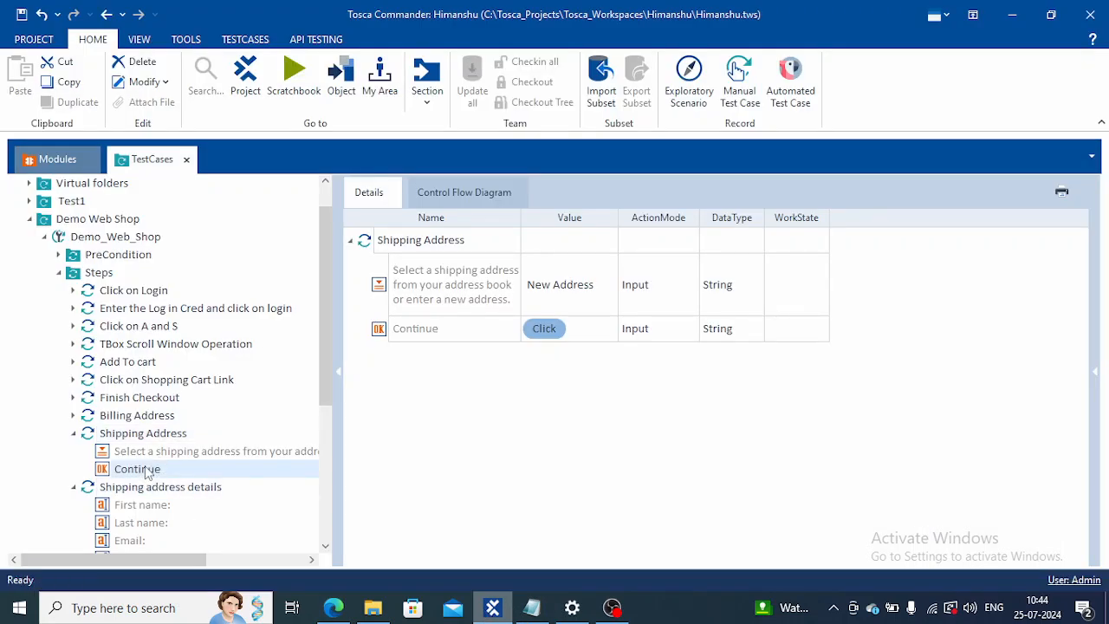
pyautogui.rightClick(147, 473)
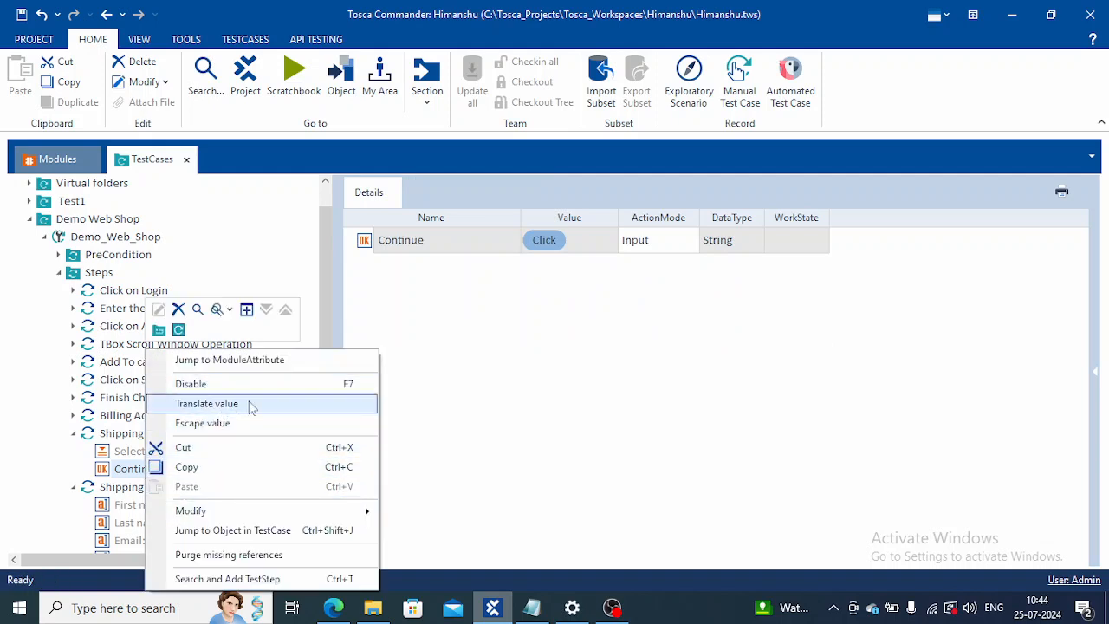
pyautogui.click(404, 436)
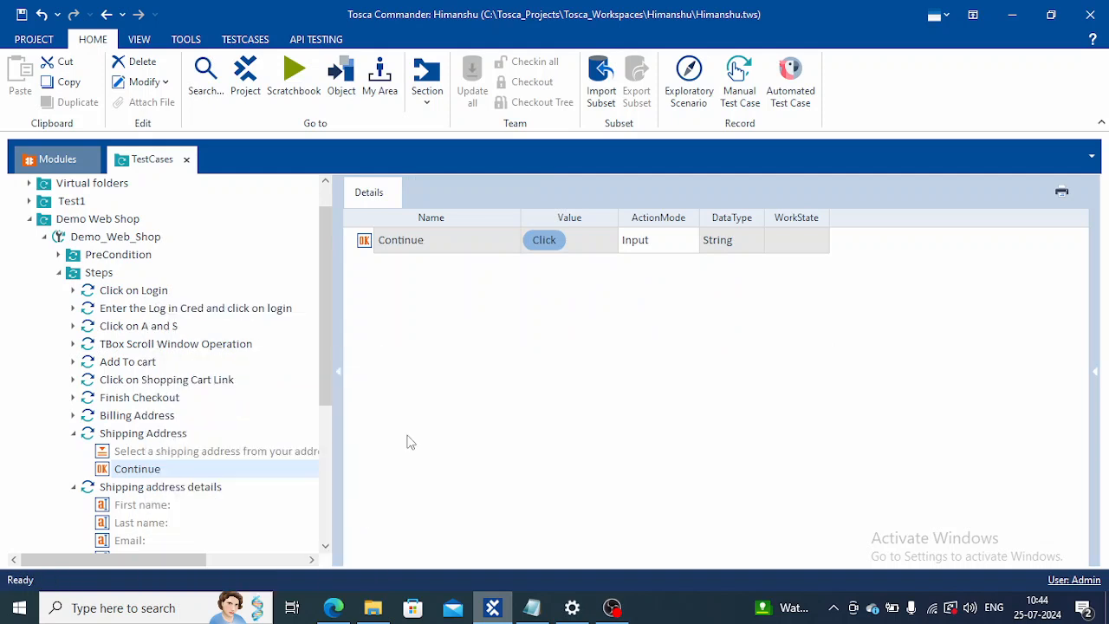
pyautogui.rightClick(155, 473)
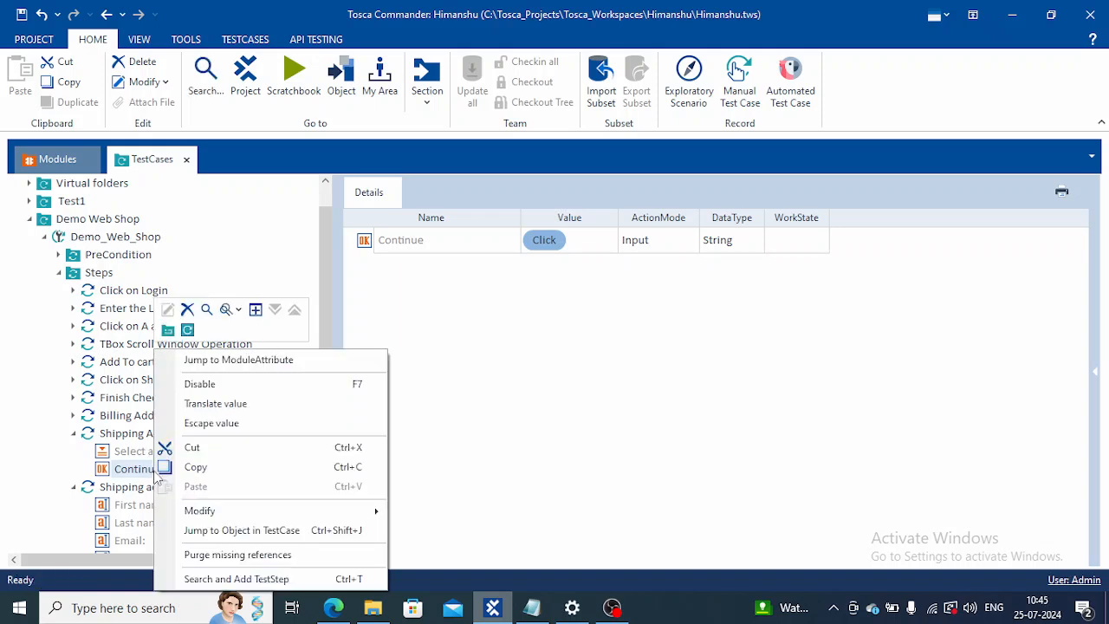
pyautogui.click(188, 328)
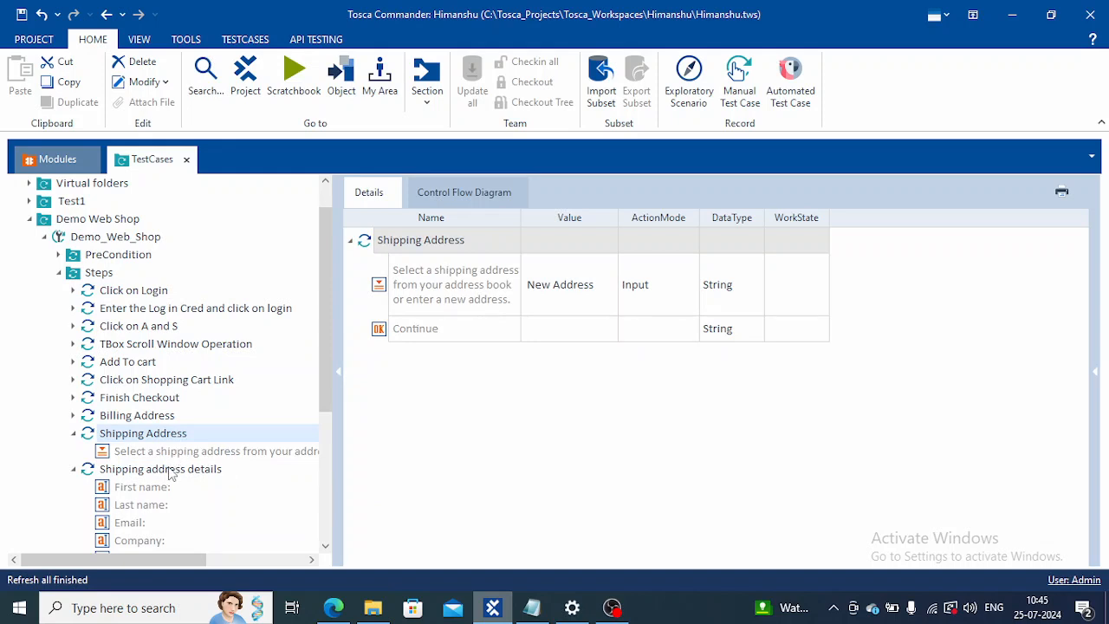
# Step: Run the Shipping Address and Shipping address details test steps in ScratchBook again, then close the results window
pyautogui.keyDown('ctrl'); pyautogui.click(171, 473); pyautogui.keyUp('ctrl')
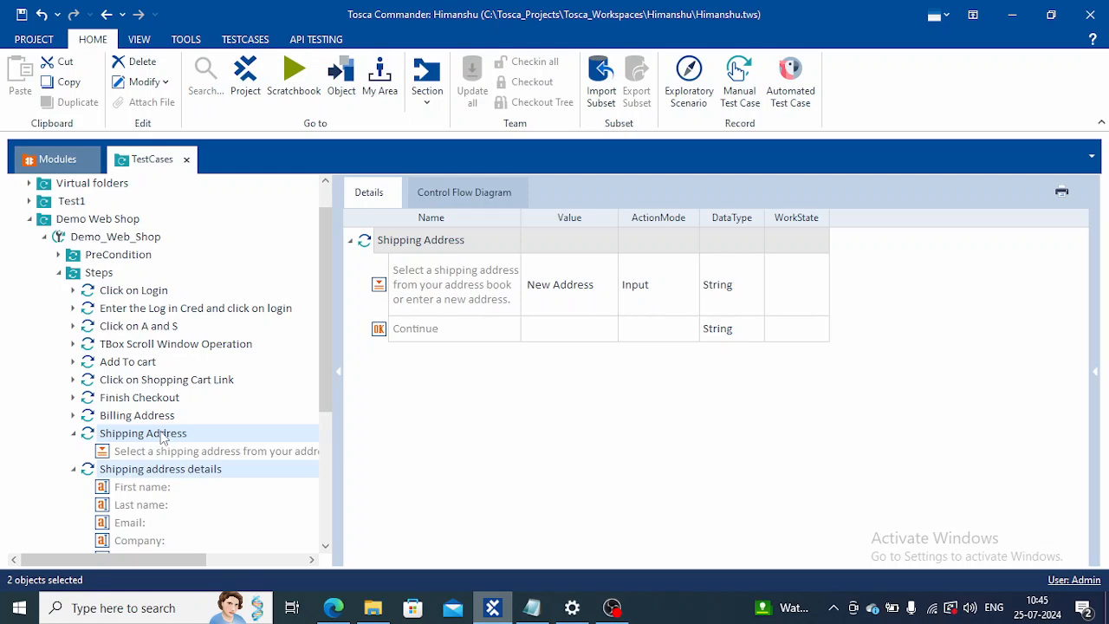
pyautogui.rightClick(162, 437)
pyautogui.click(224, 460)
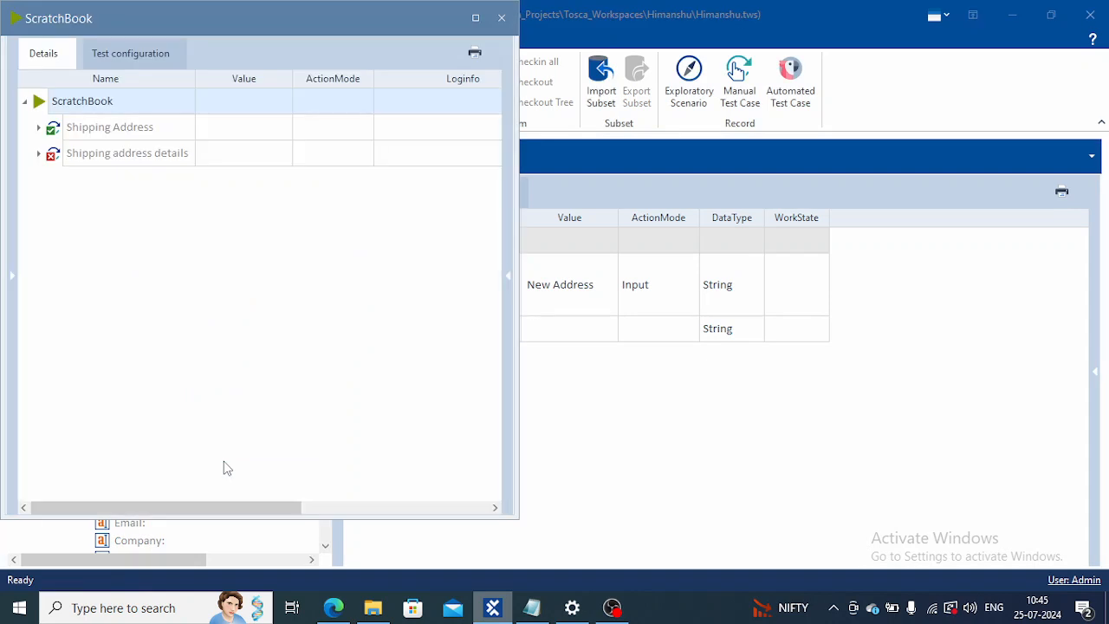
pyautogui.click(500, 18)
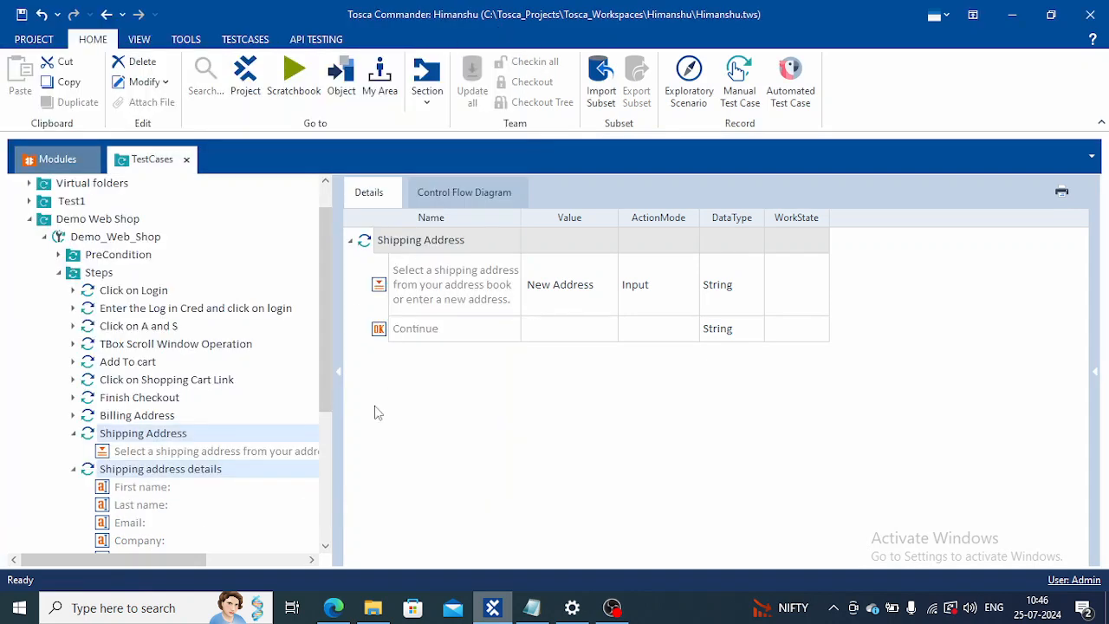
# Step: Compare the First name, Last name and Email values of the Shipping address details step with the checkout form in Edge
pyautogui.click(159, 487)
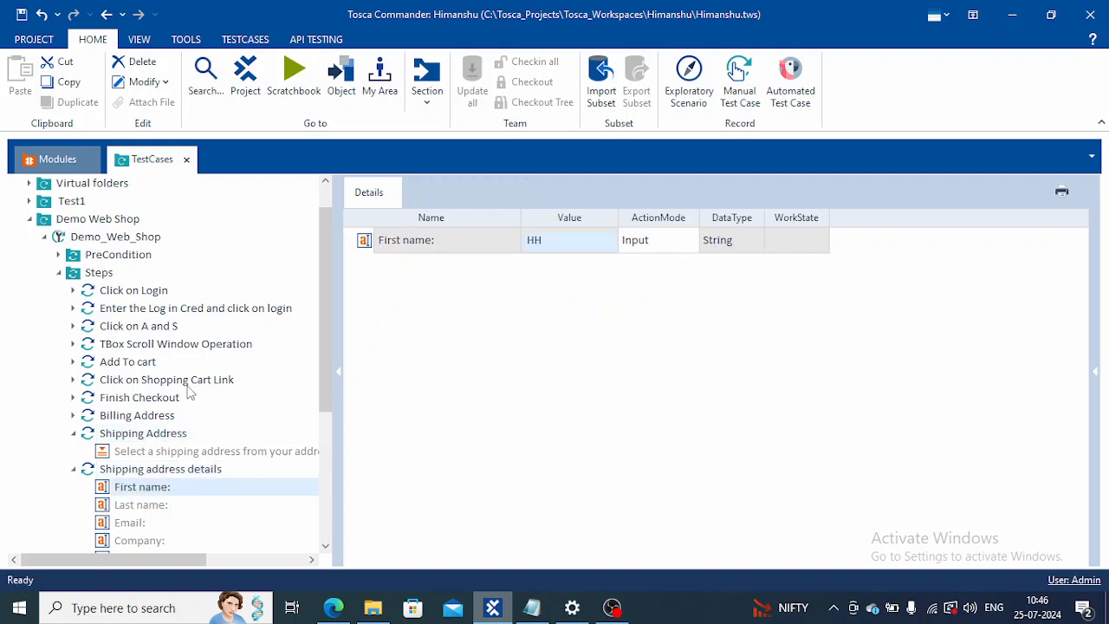
pyautogui.click(325, 546)
pyautogui.click(324, 546)
pyautogui.click(325, 545)
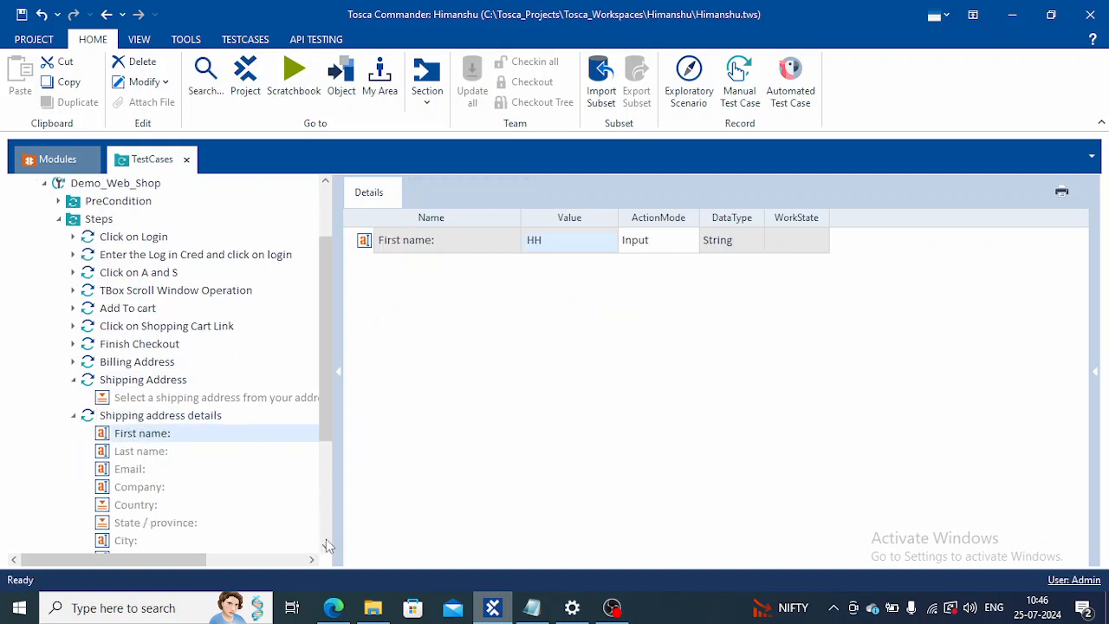
pyautogui.scroll(-3, 326, 545)
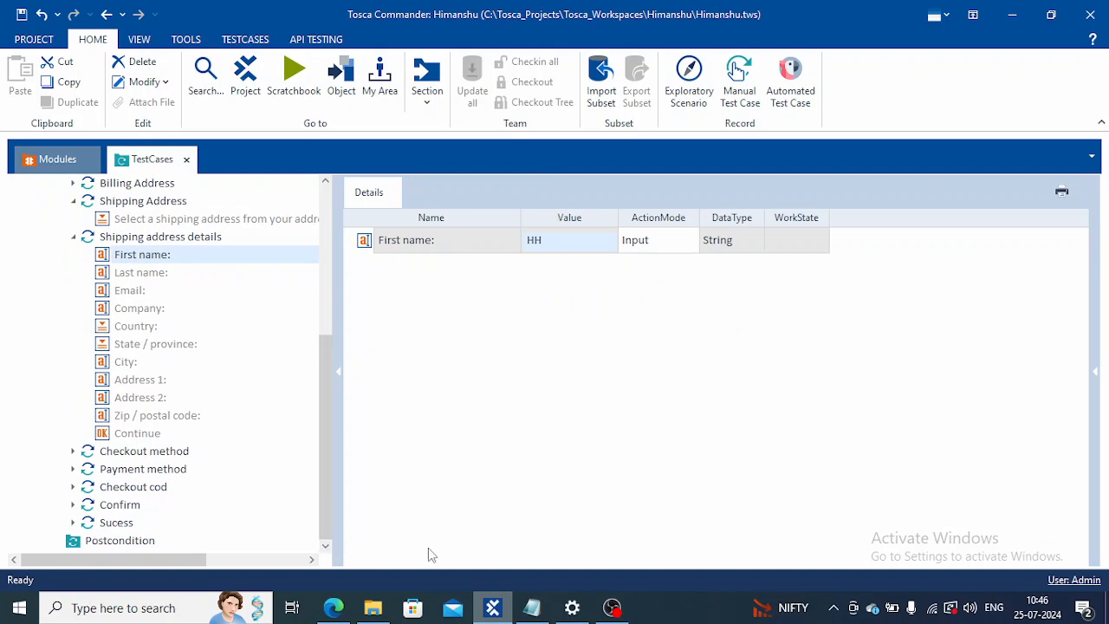
pyautogui.click(343, 608)
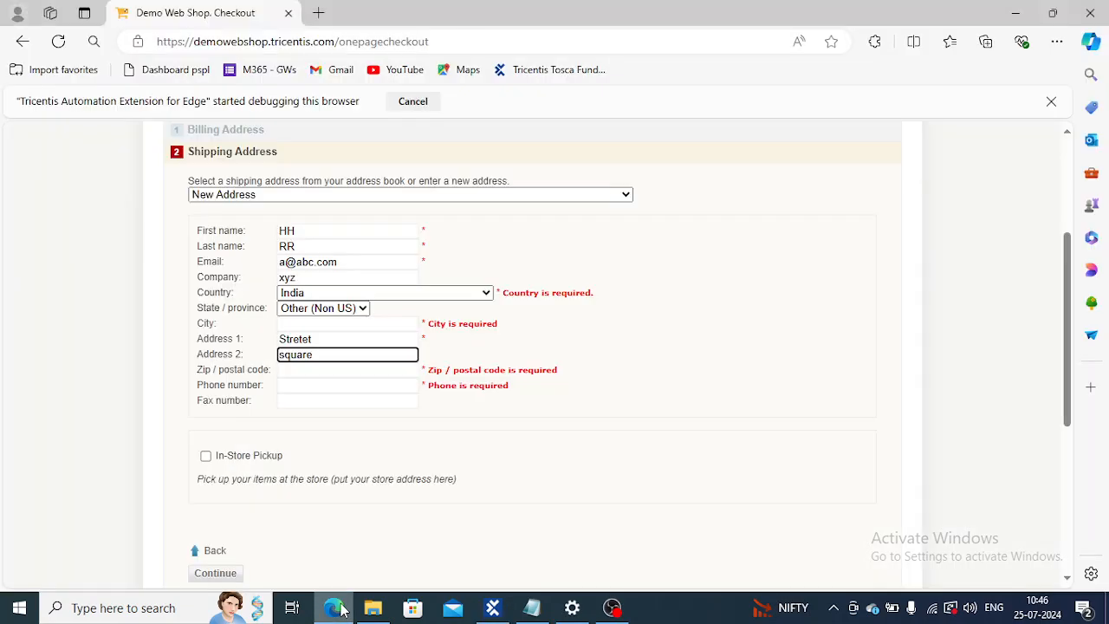
pyautogui.click(342, 609)
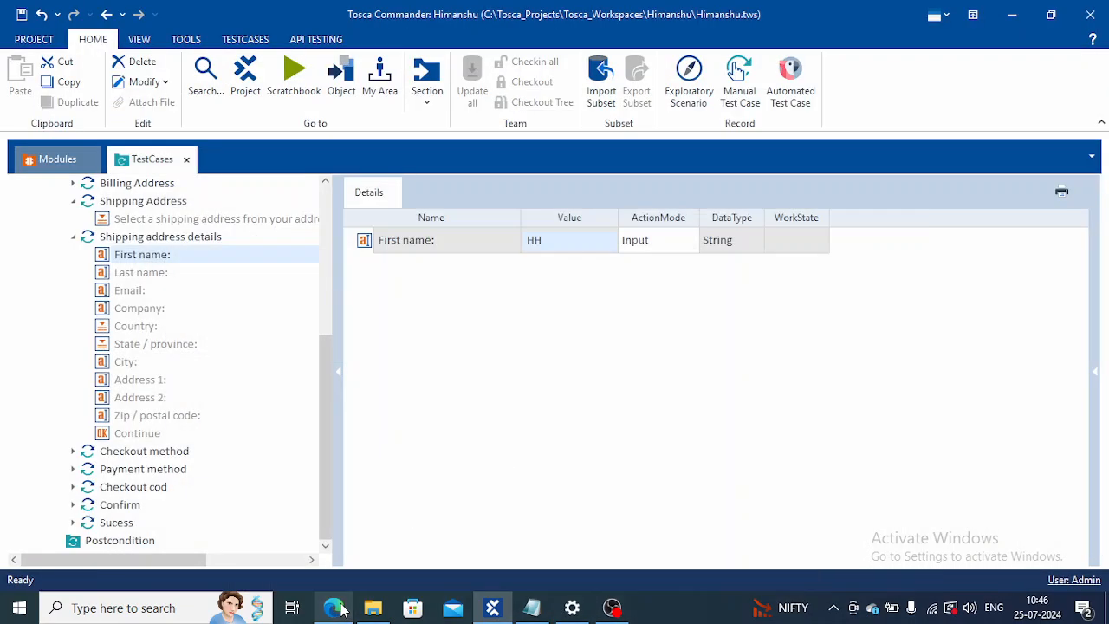
pyautogui.click(145, 277)
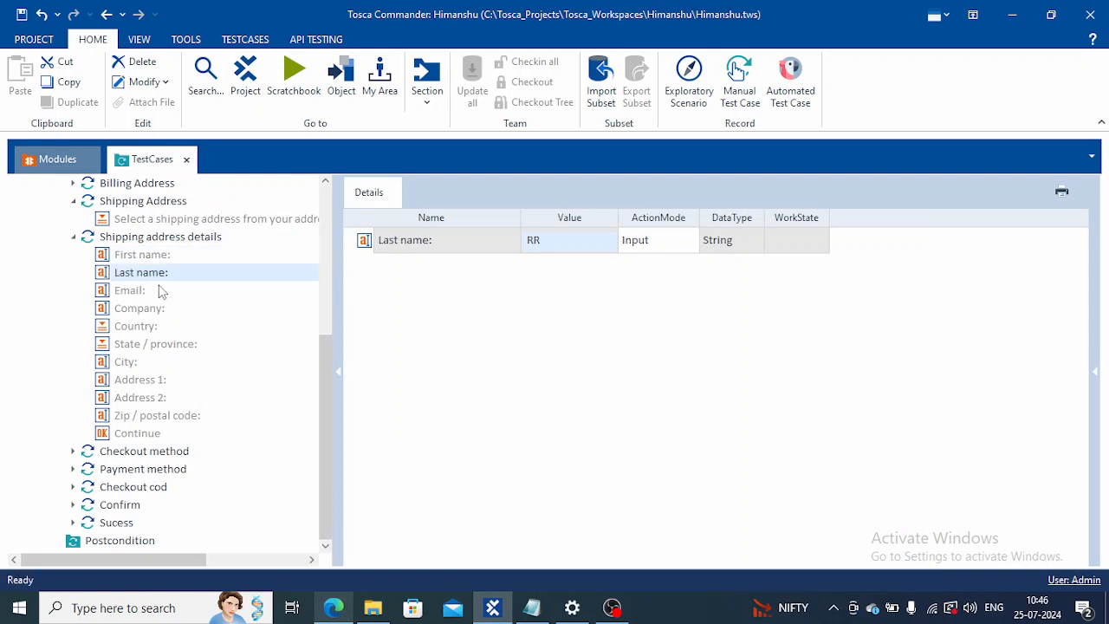
pyautogui.click(139, 292)
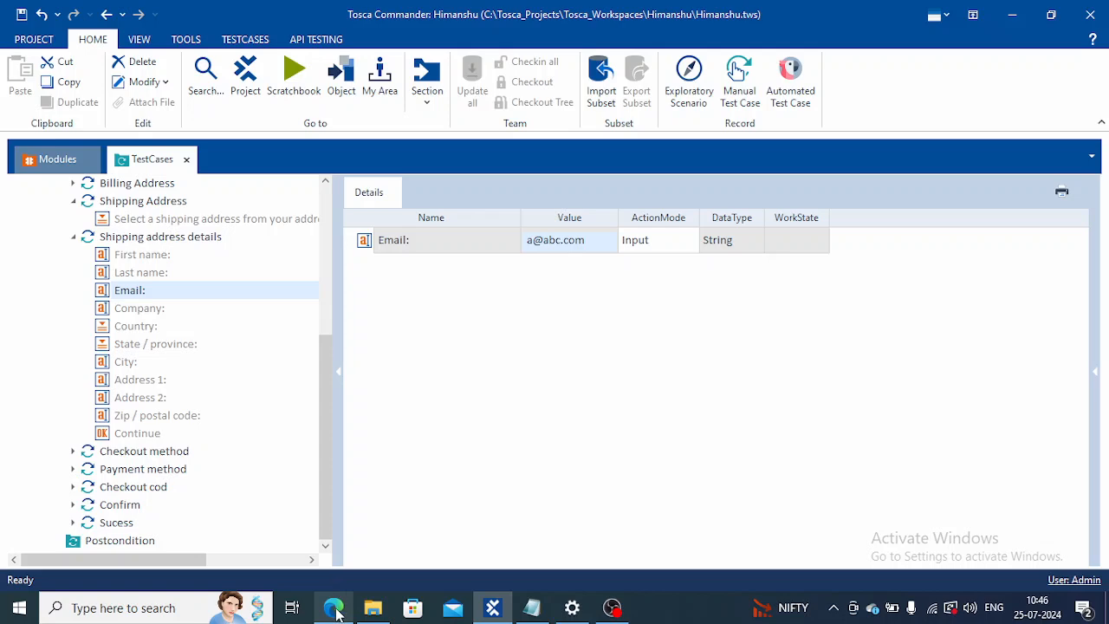
pyautogui.click(336, 610)
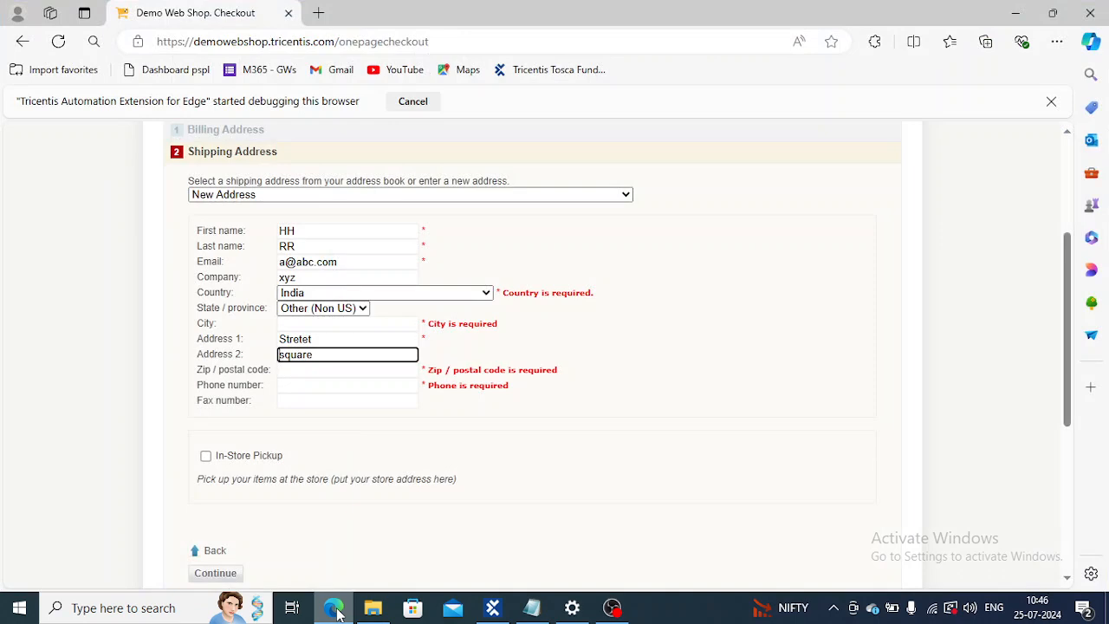
pyautogui.click(336, 610)
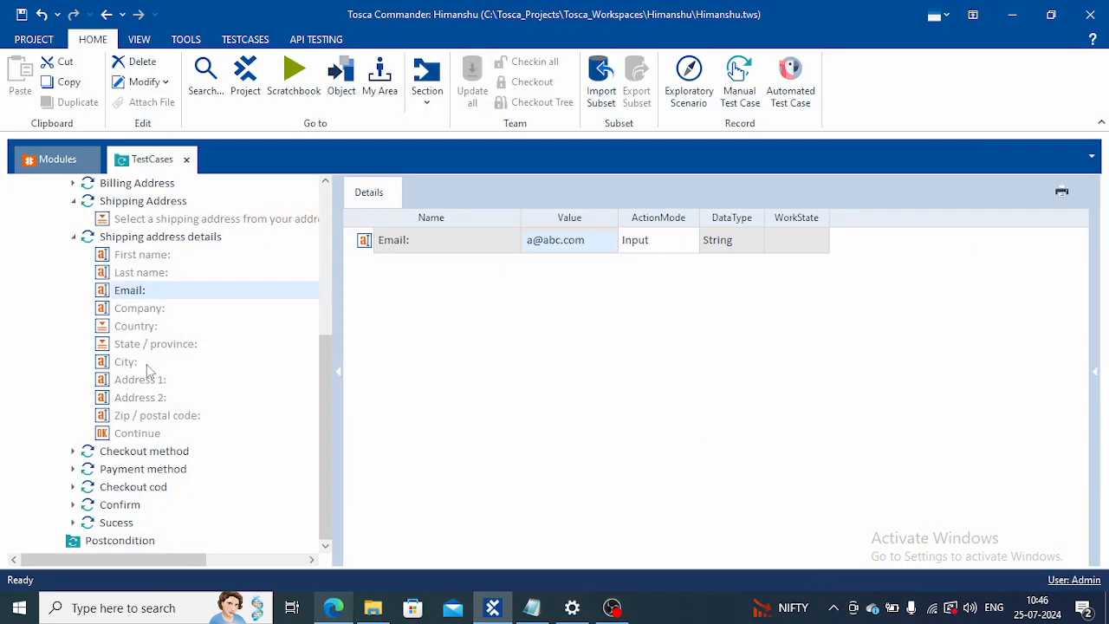
# Step: Review the Shipping address details values from Company through Continue and check them against the checkout form in Edge
pyautogui.click(136, 312)
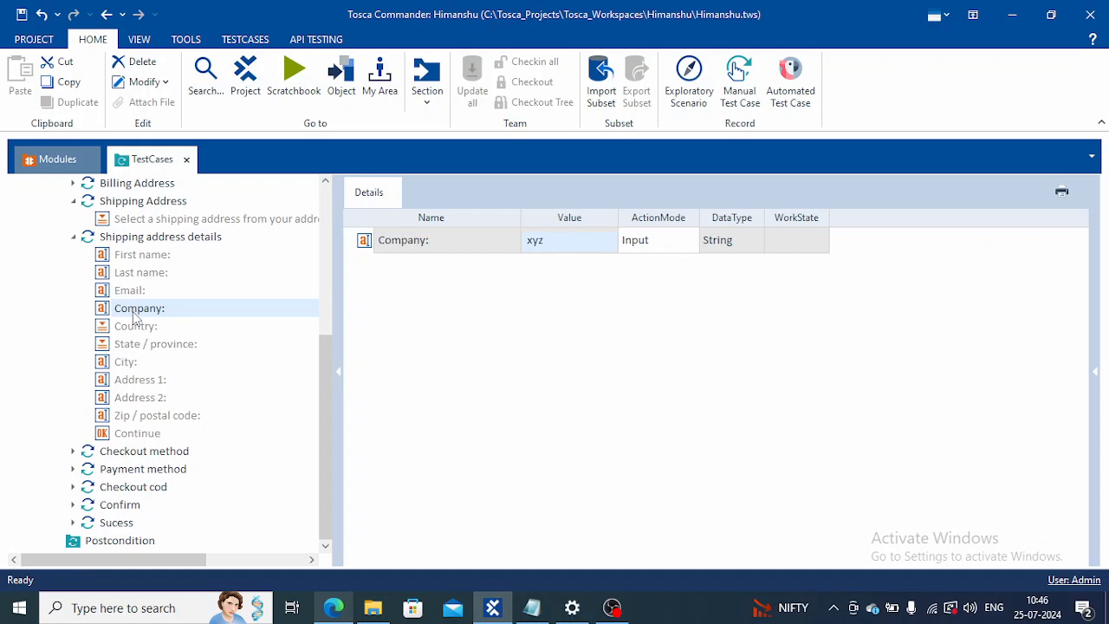
pyautogui.click(135, 328)
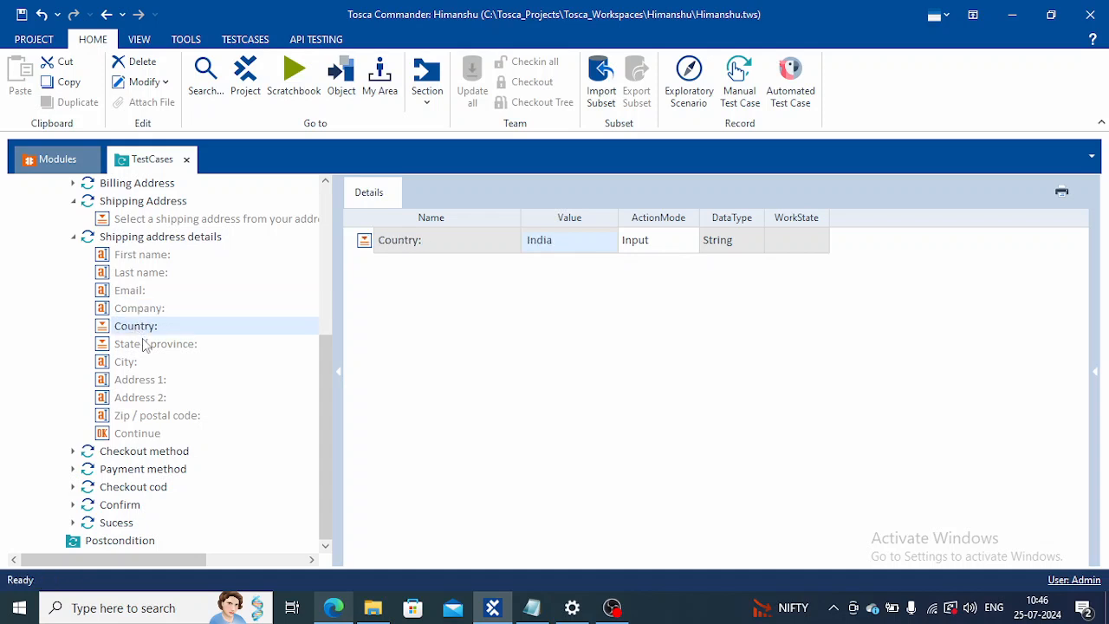
pyautogui.click(143, 342)
pyautogui.click(136, 362)
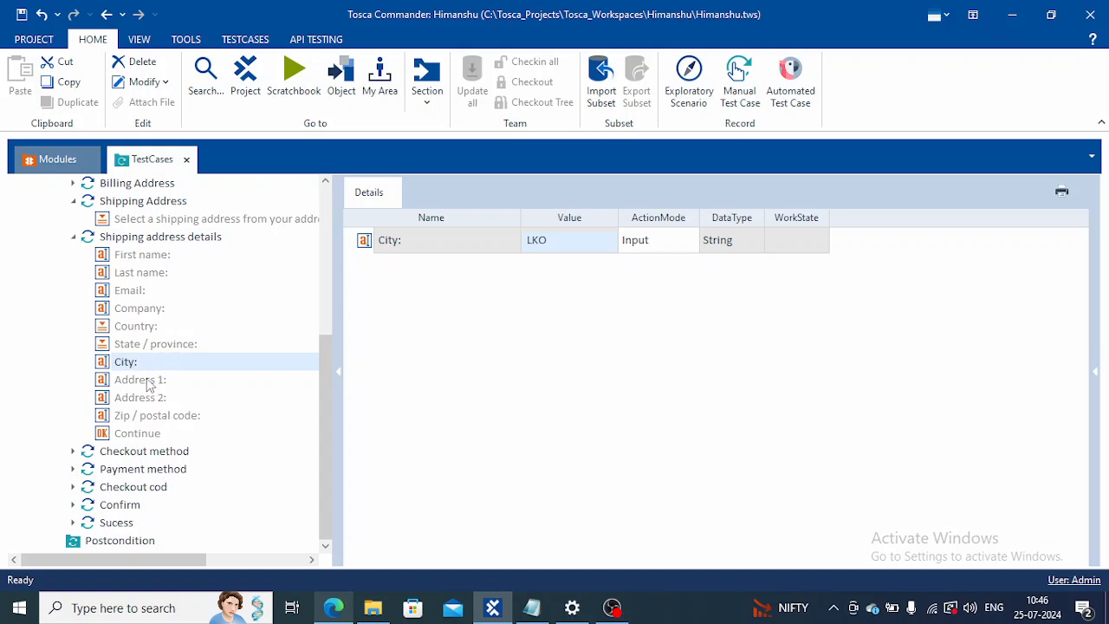
pyautogui.click(148, 382)
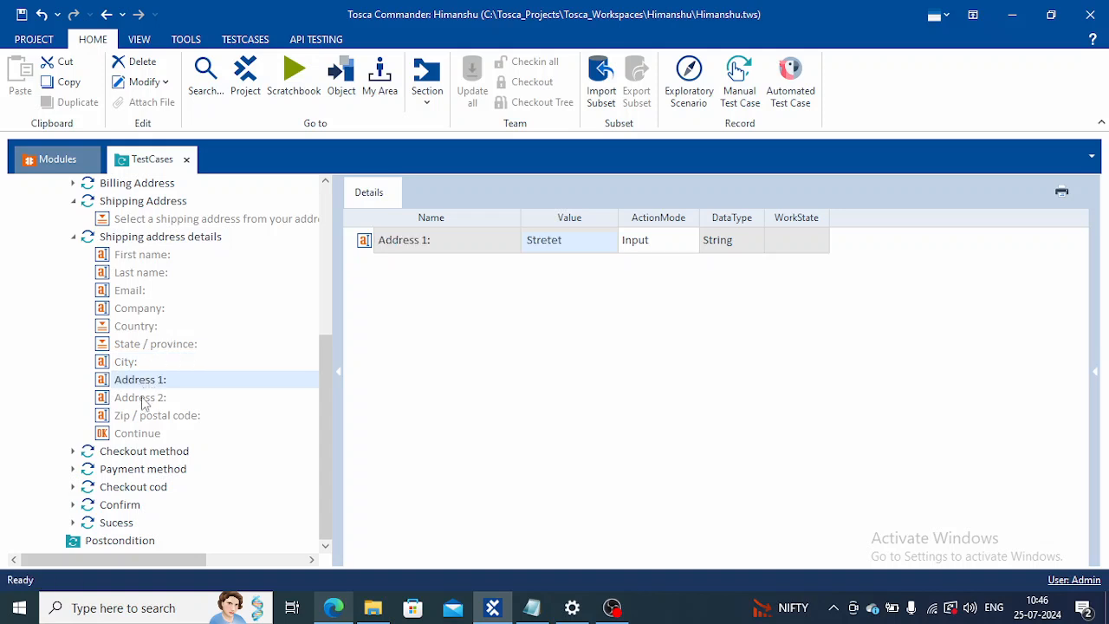
pyautogui.click(144, 401)
pyautogui.click(158, 418)
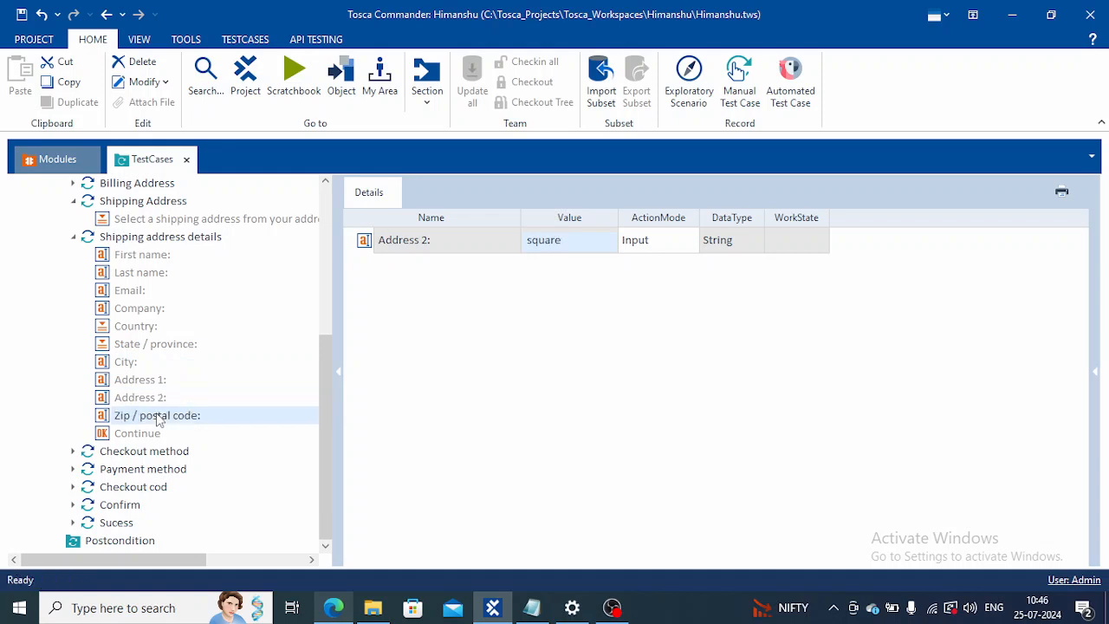
pyautogui.click(152, 437)
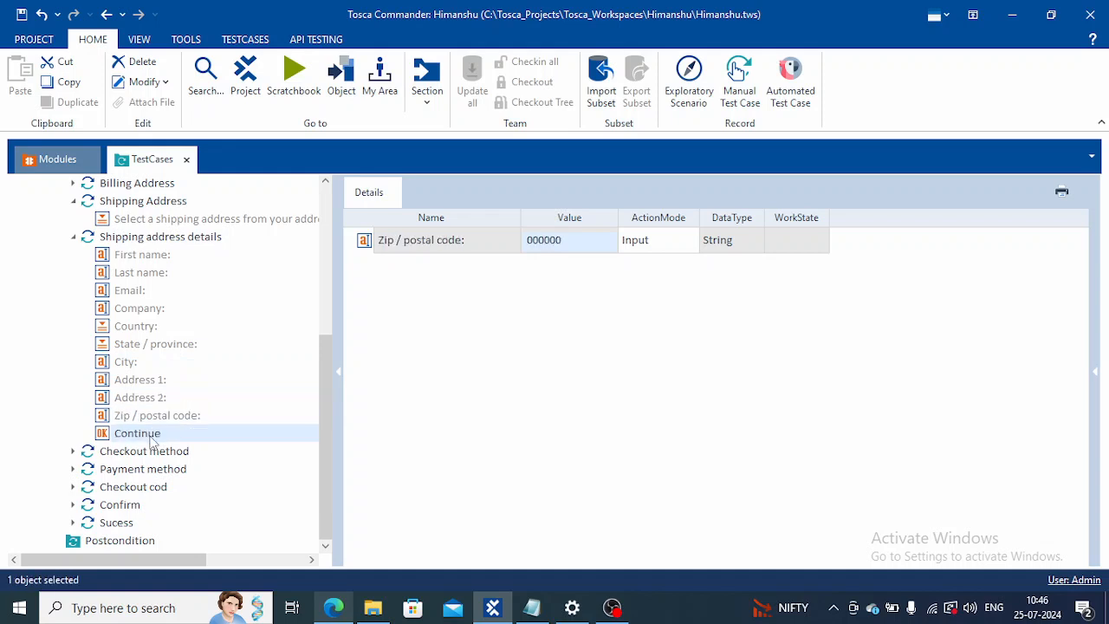
pyautogui.click(333, 608)
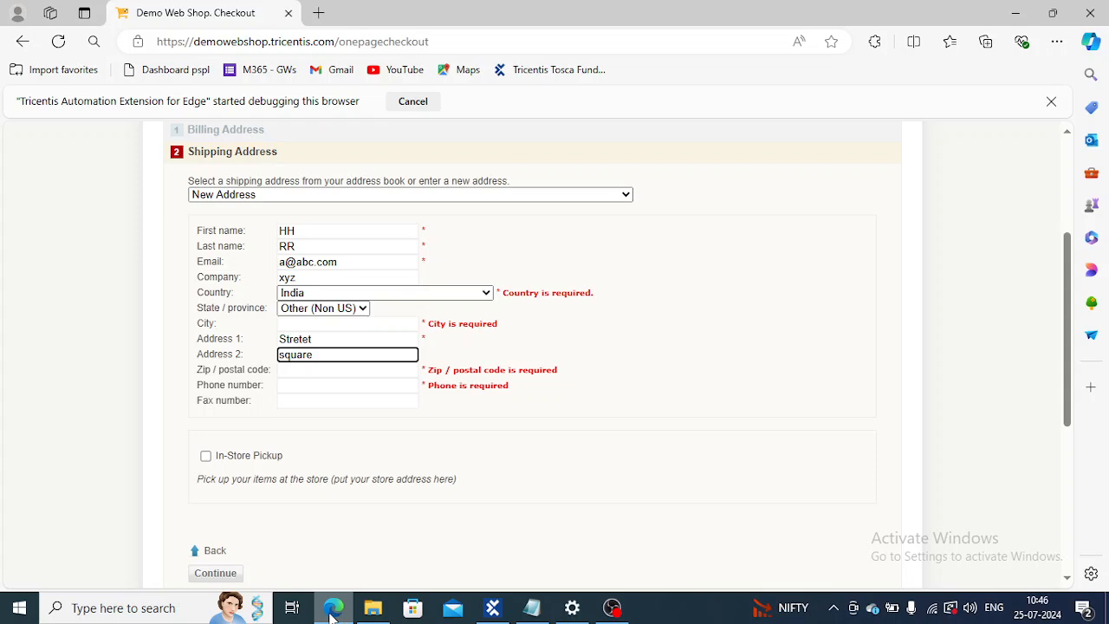
pyautogui.click(492, 608)
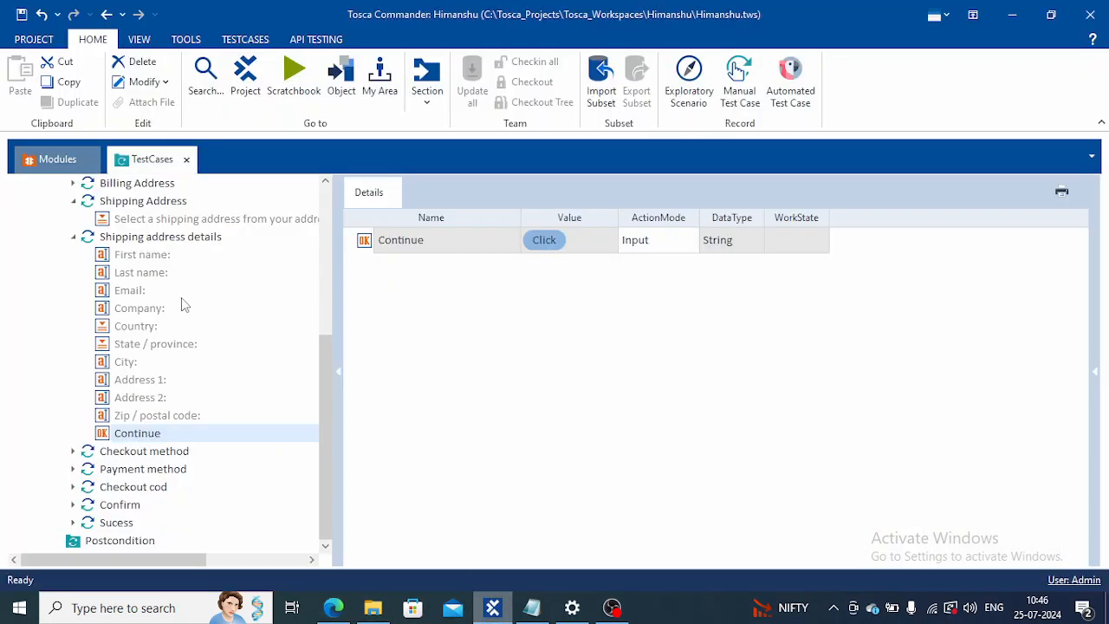
# Step: Go to the module of the Shipping address details step, start a rescan of it and move the Rescan window beside the checkout form
pyautogui.click(154, 242)
pyautogui.rightClick(154, 246)
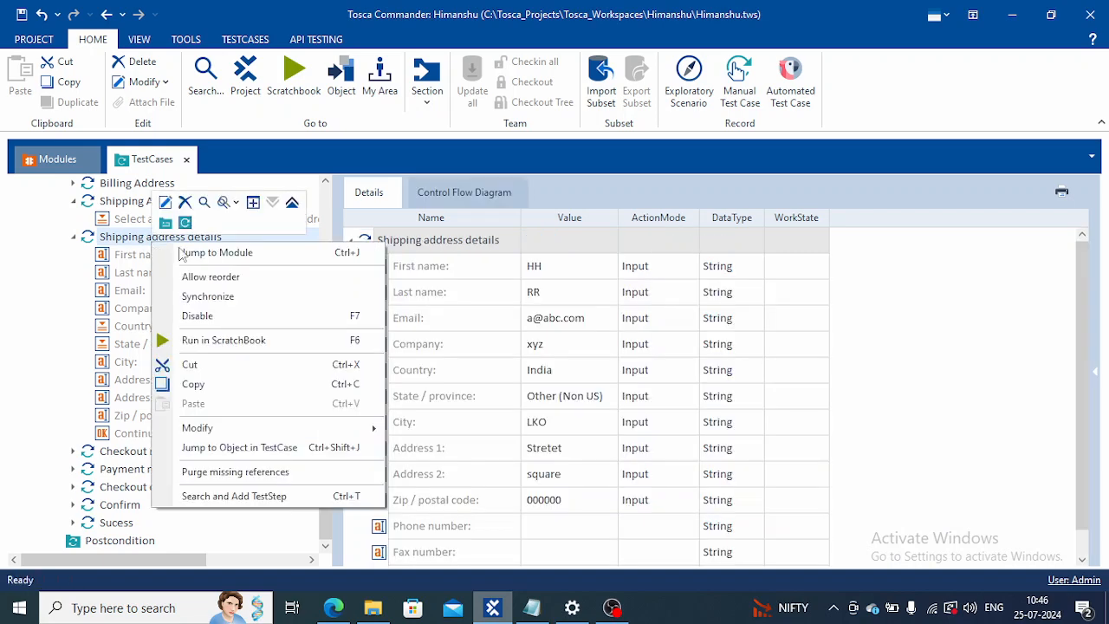
pyautogui.click(193, 250)
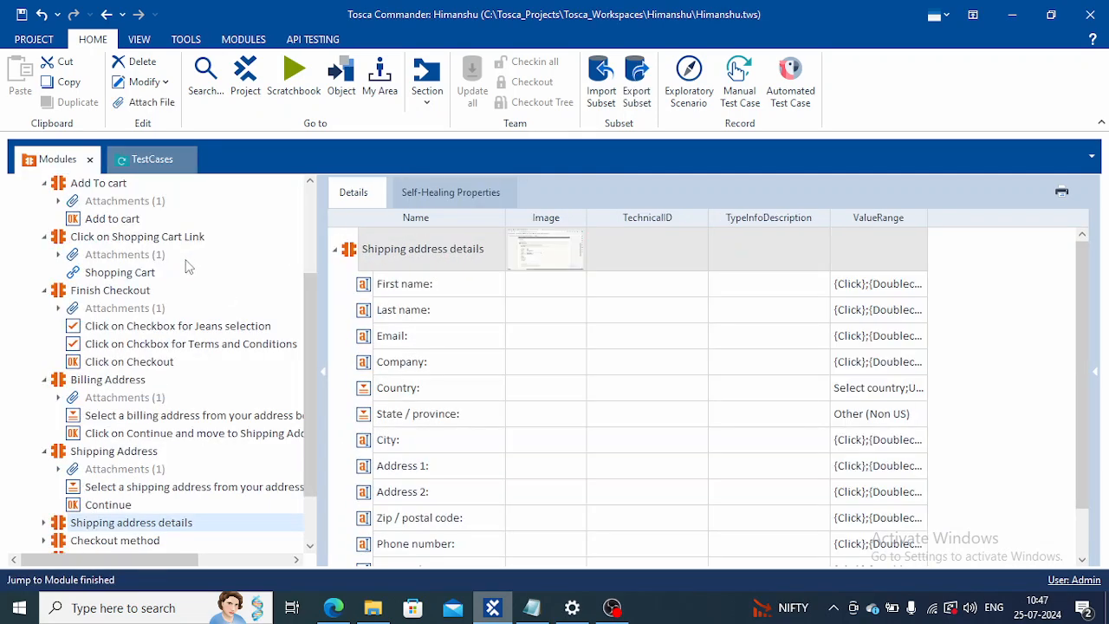
pyautogui.rightClick(118, 526)
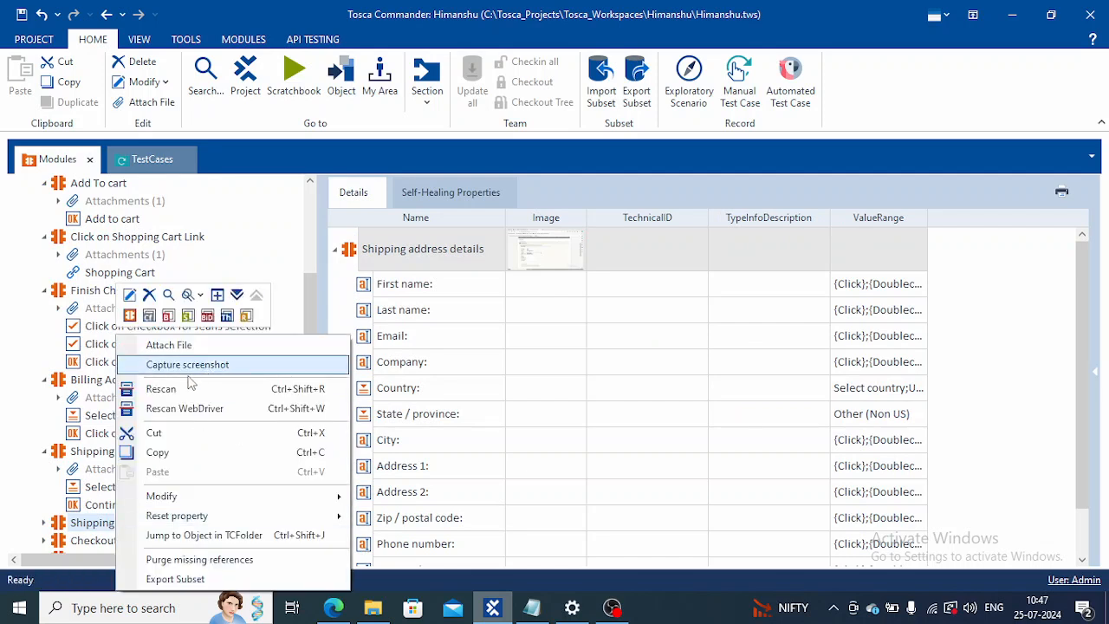
pyautogui.click(172, 387)
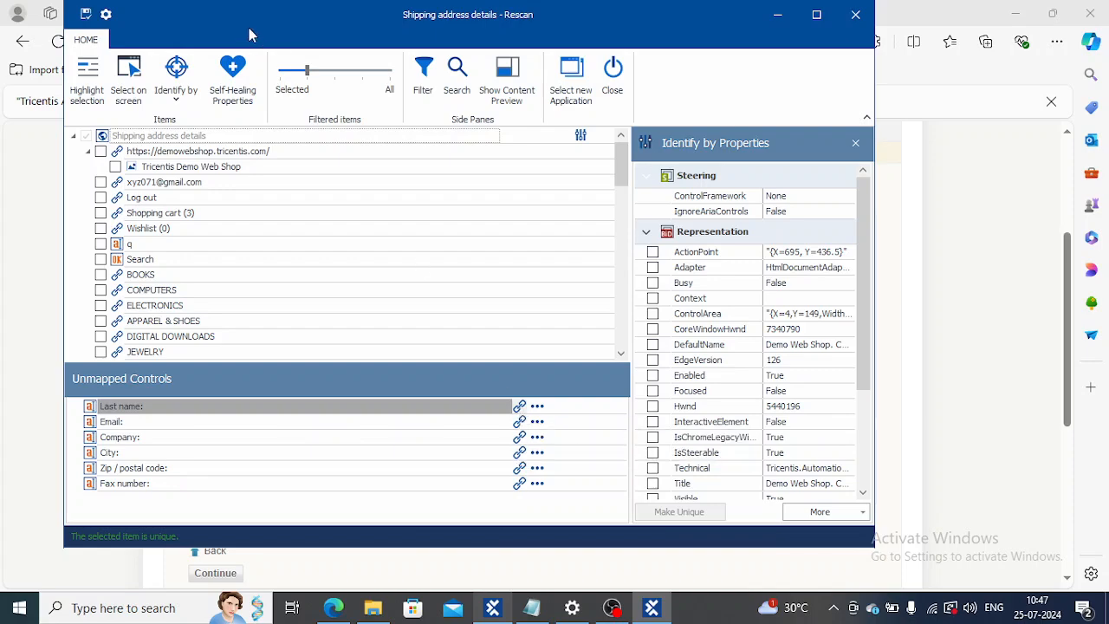
pyautogui.moveTo(251, 28); pyautogui.dragTo(652, 0)
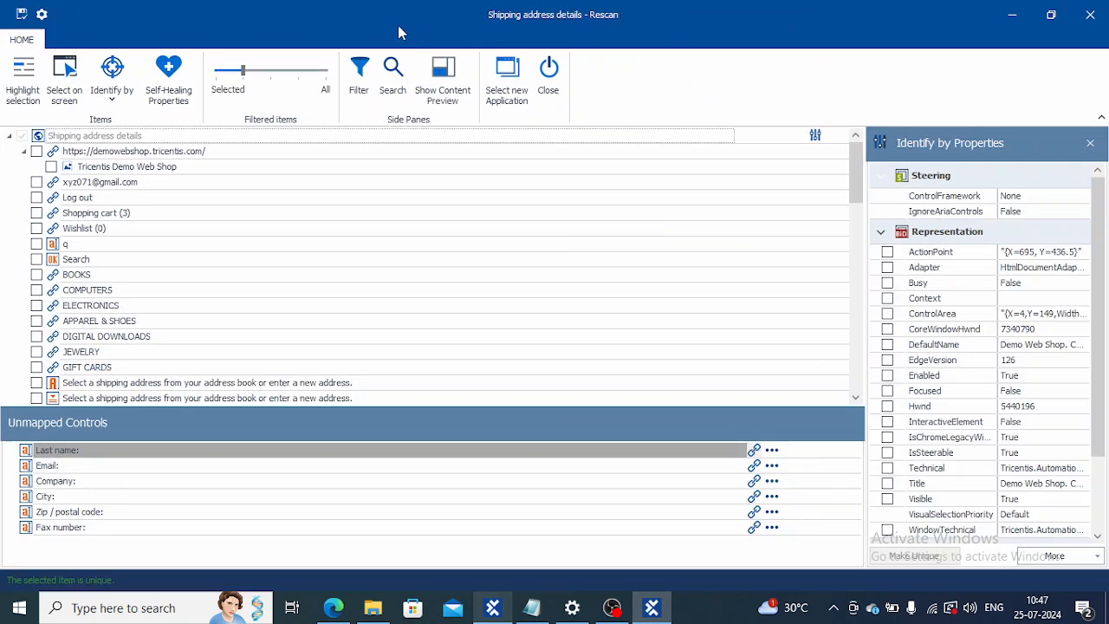
pyautogui.moveTo(275, 38); pyautogui.dragTo(808, 66)
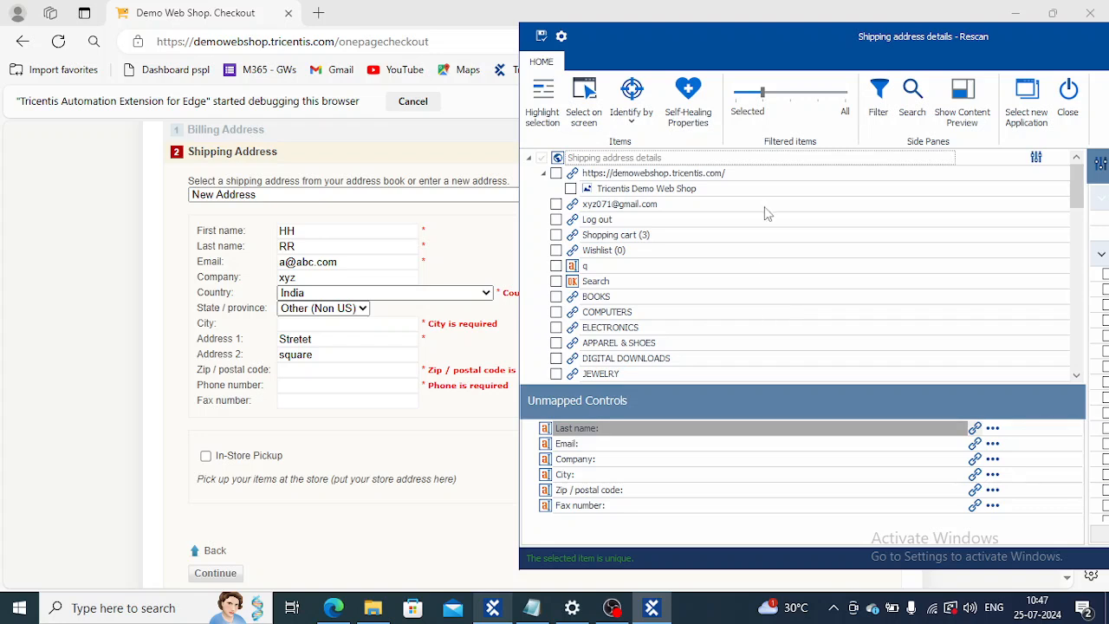
# Step: Filter the rescan list to selected items and map the unmapped Last name control to the Last name field on the checkout form
pyautogui.click(736, 93)
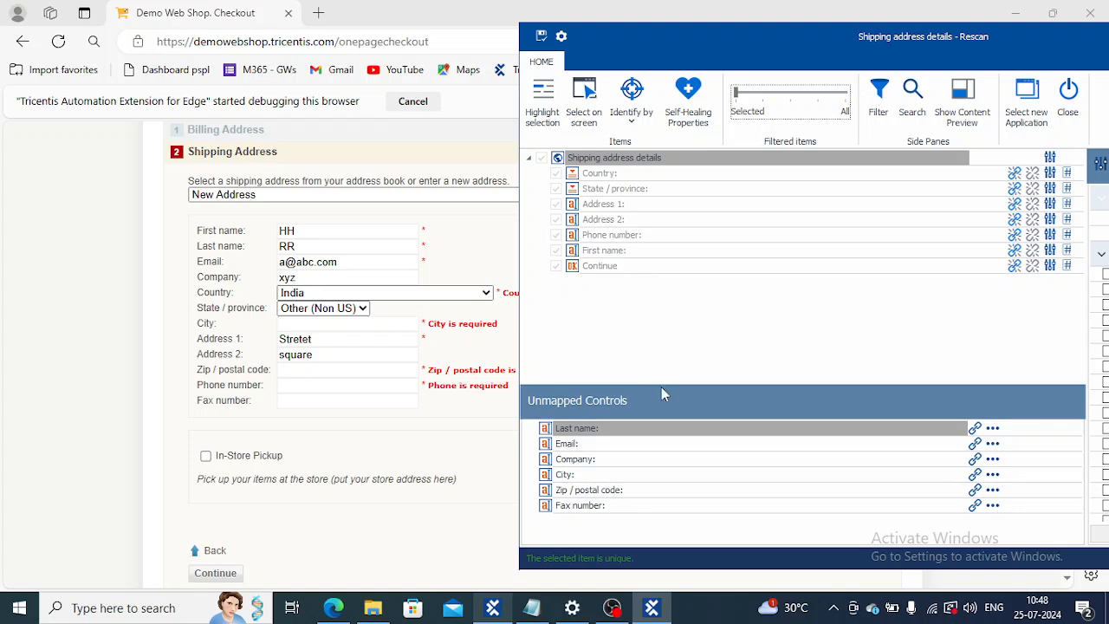
pyautogui.click(975, 429)
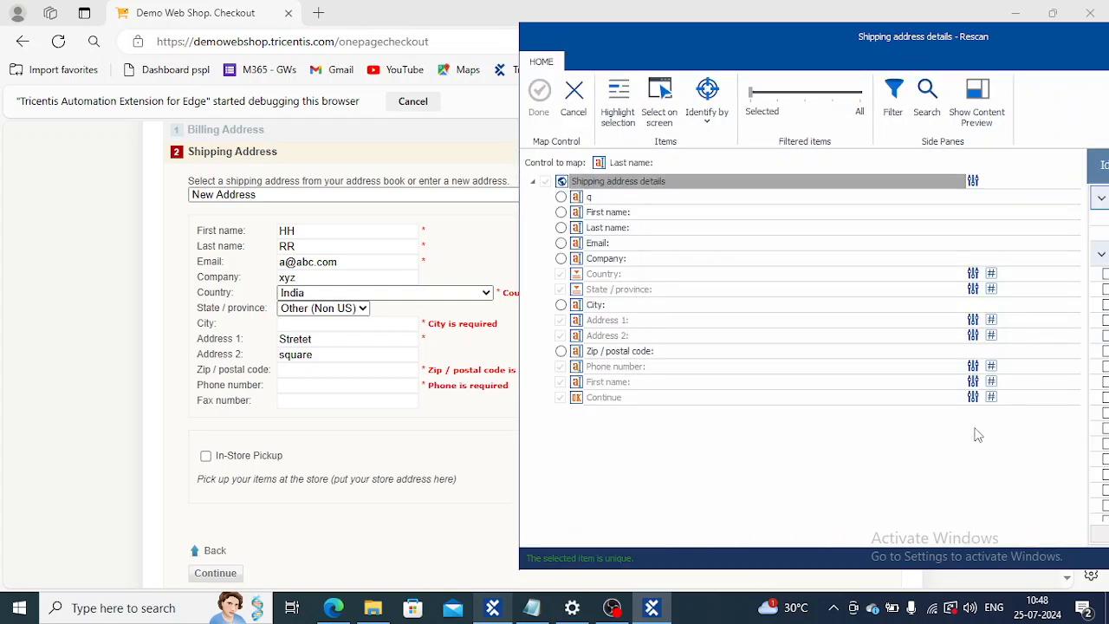
pyautogui.click(660, 104)
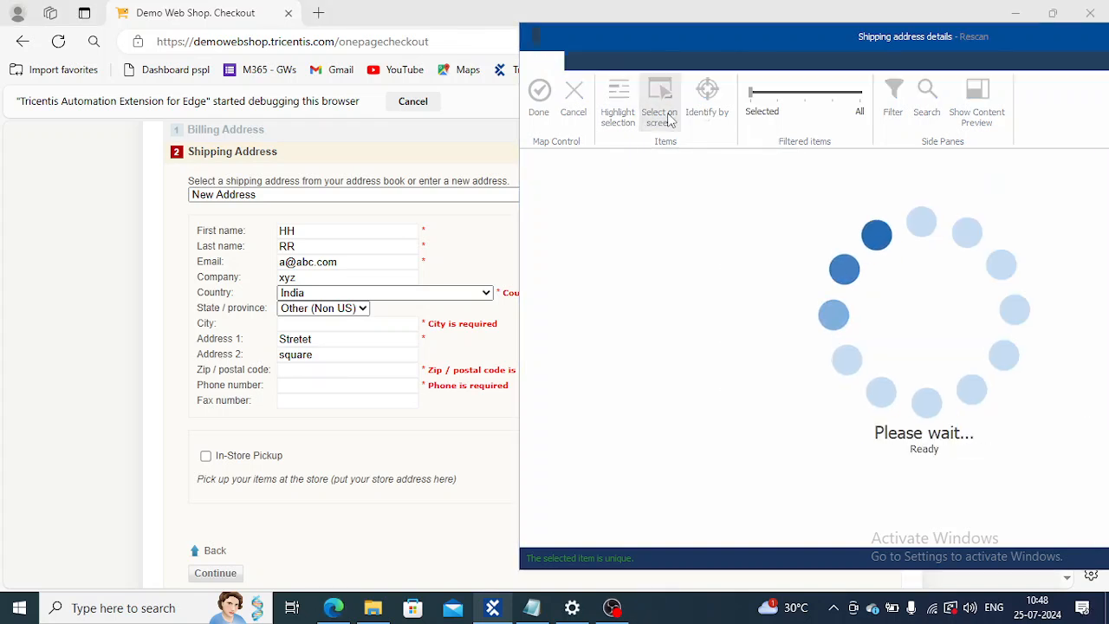
pyautogui.click(321, 248)
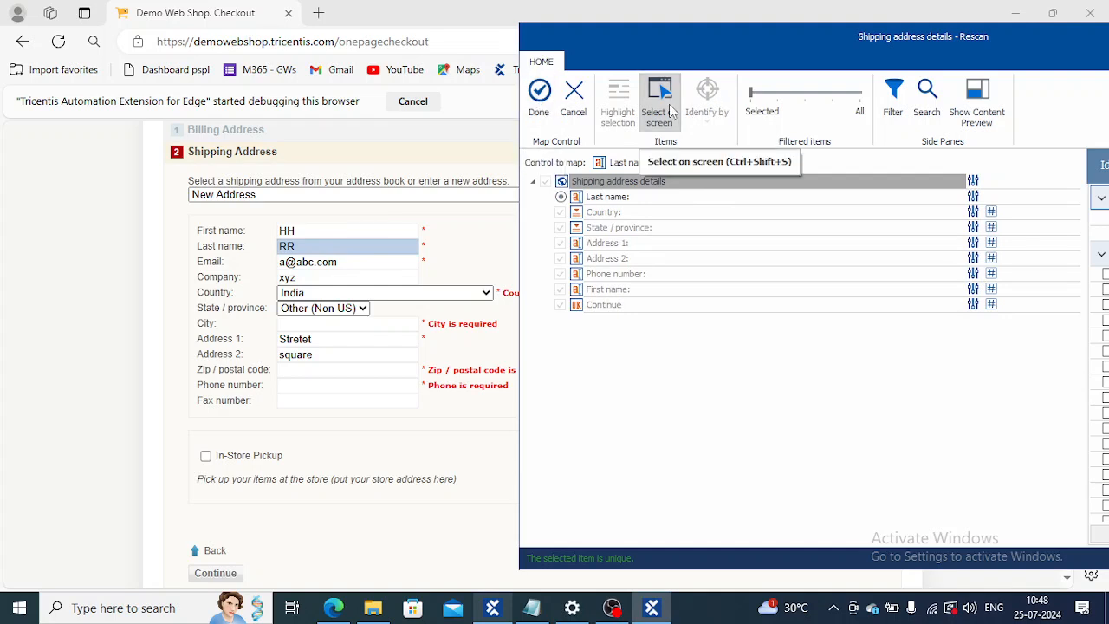
pyautogui.click(540, 97)
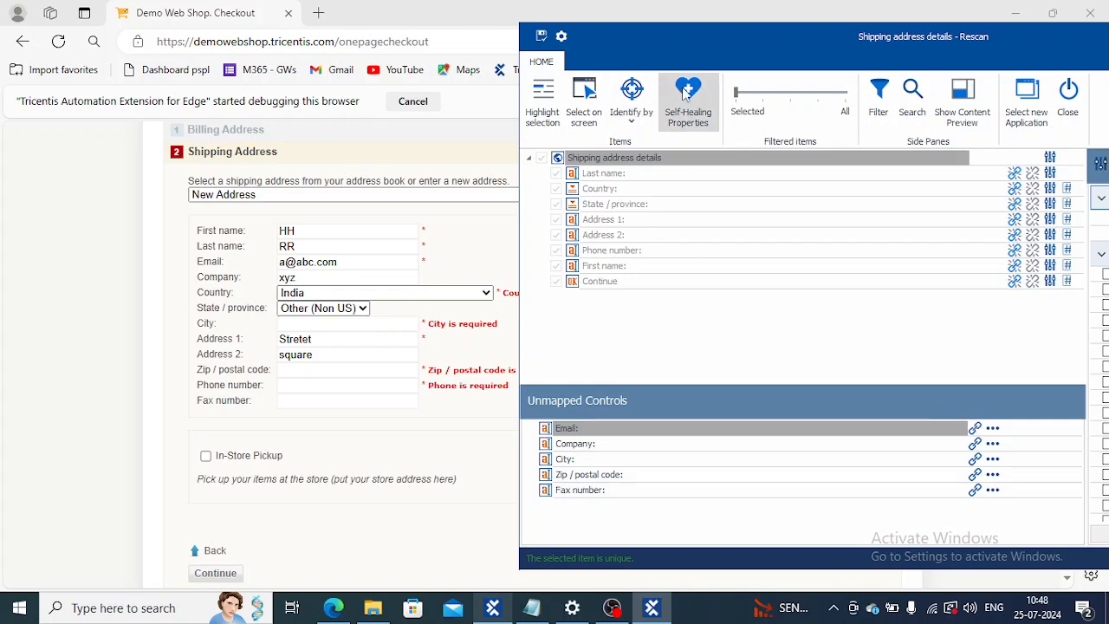
# Step: Set the Last name control's identification properties to Visible only, removing Id and Tag
pyautogui.moveTo(715, 62); pyautogui.dragTo(433, 29)
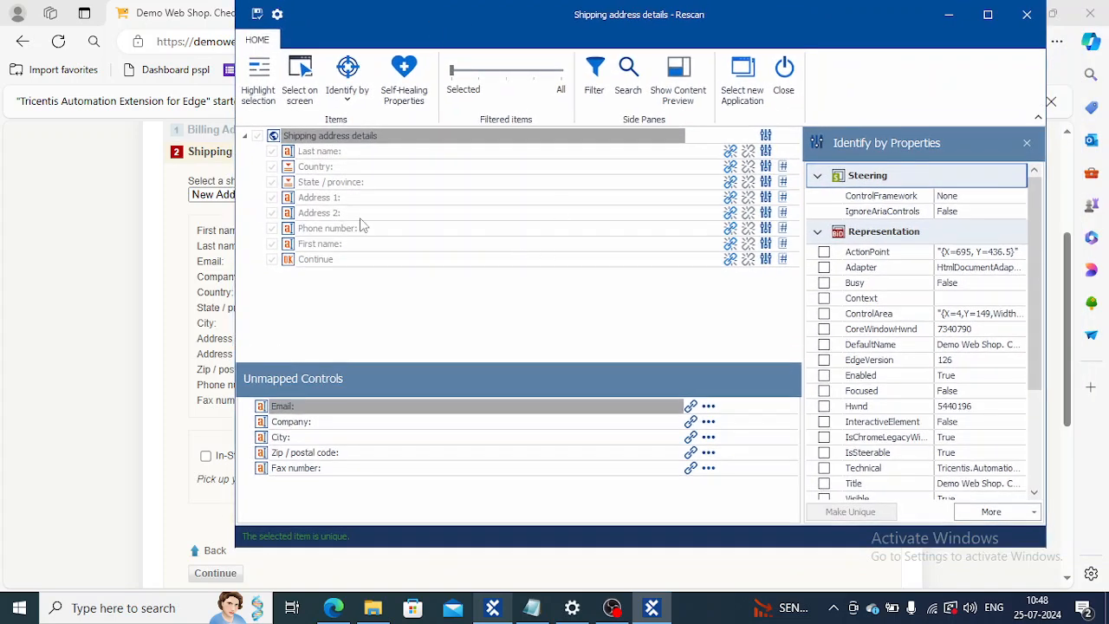
pyautogui.click(334, 155)
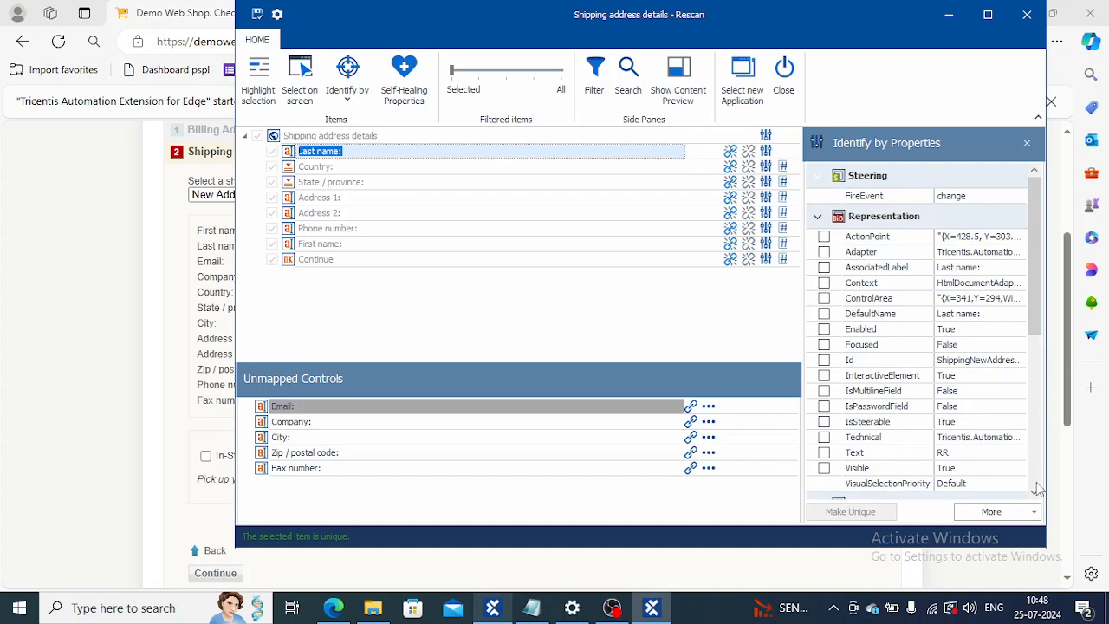
pyautogui.scroll(-6, 1037, 491)
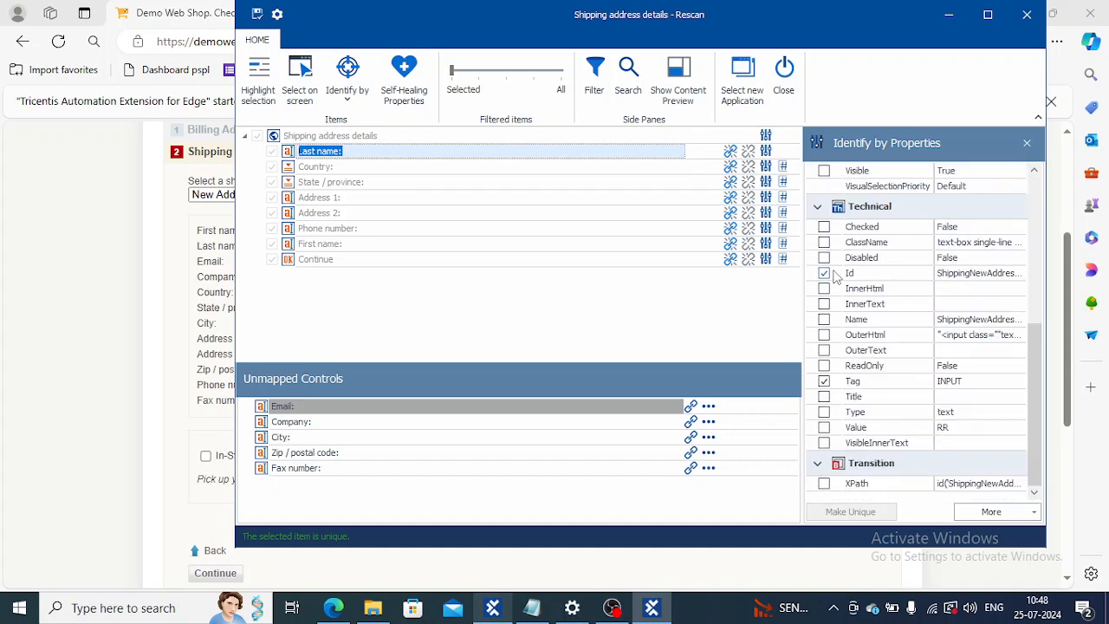
pyautogui.click(824, 274)
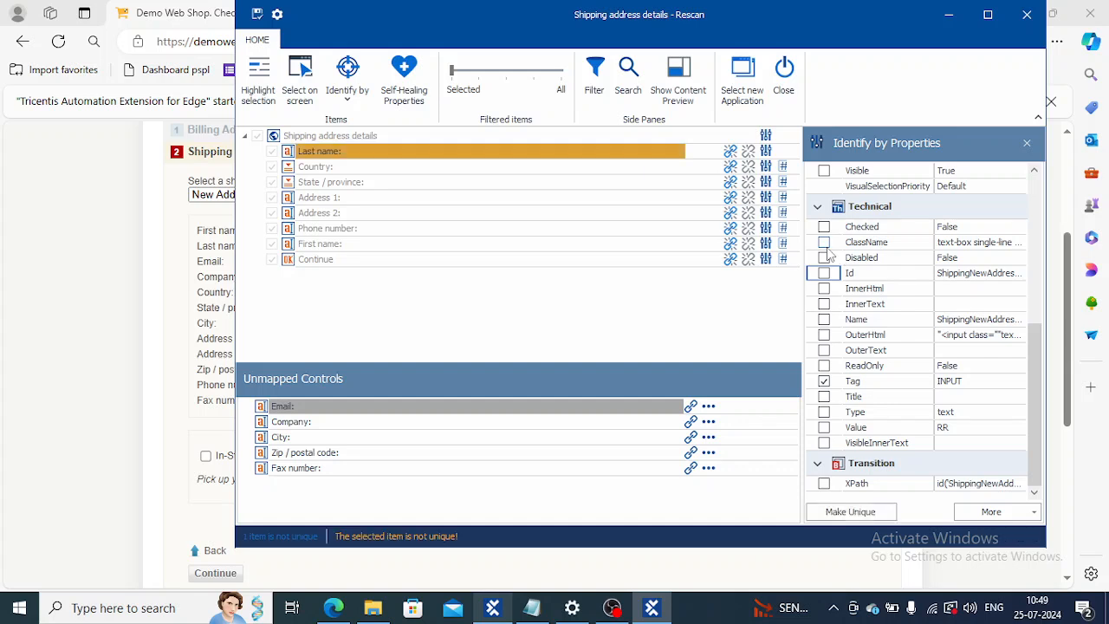
pyautogui.click(824, 244)
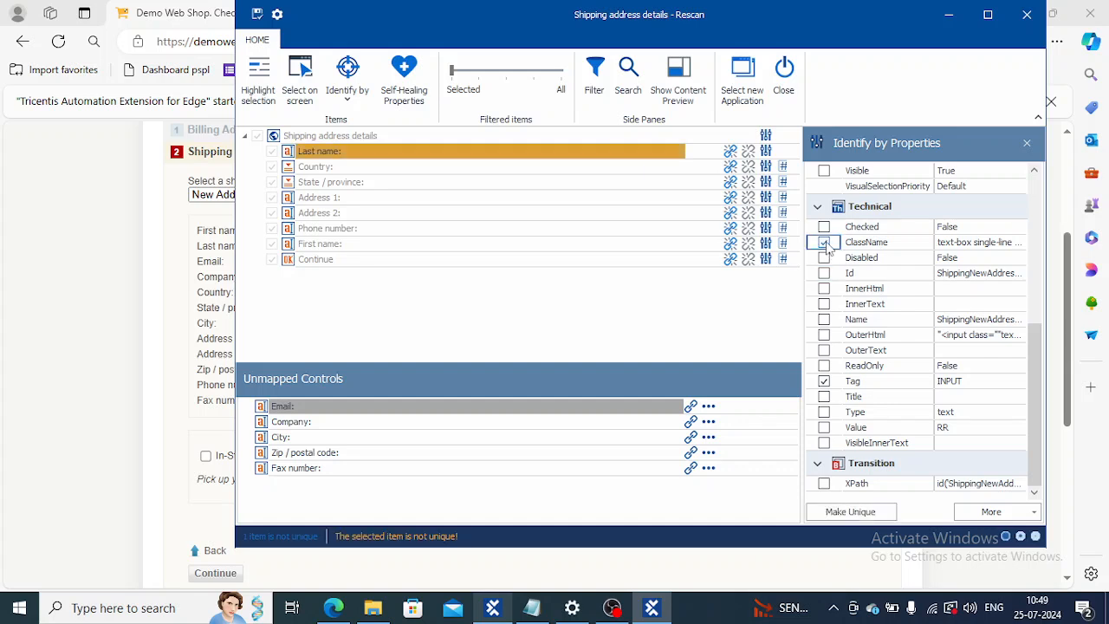
pyautogui.click(823, 172)
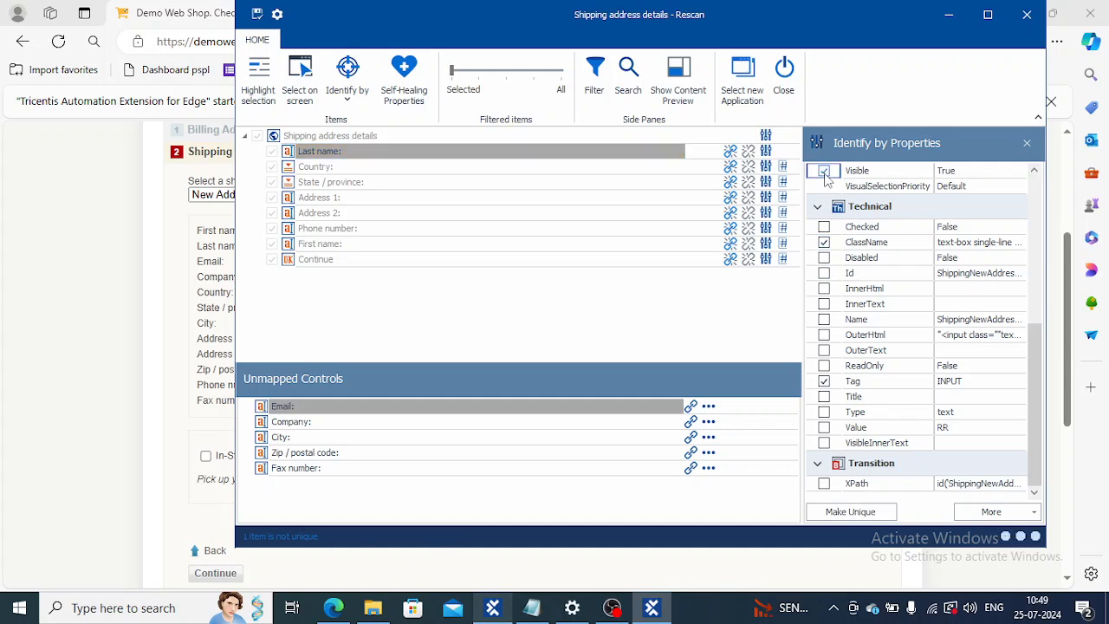
pyautogui.click(825, 243)
pyautogui.click(824, 382)
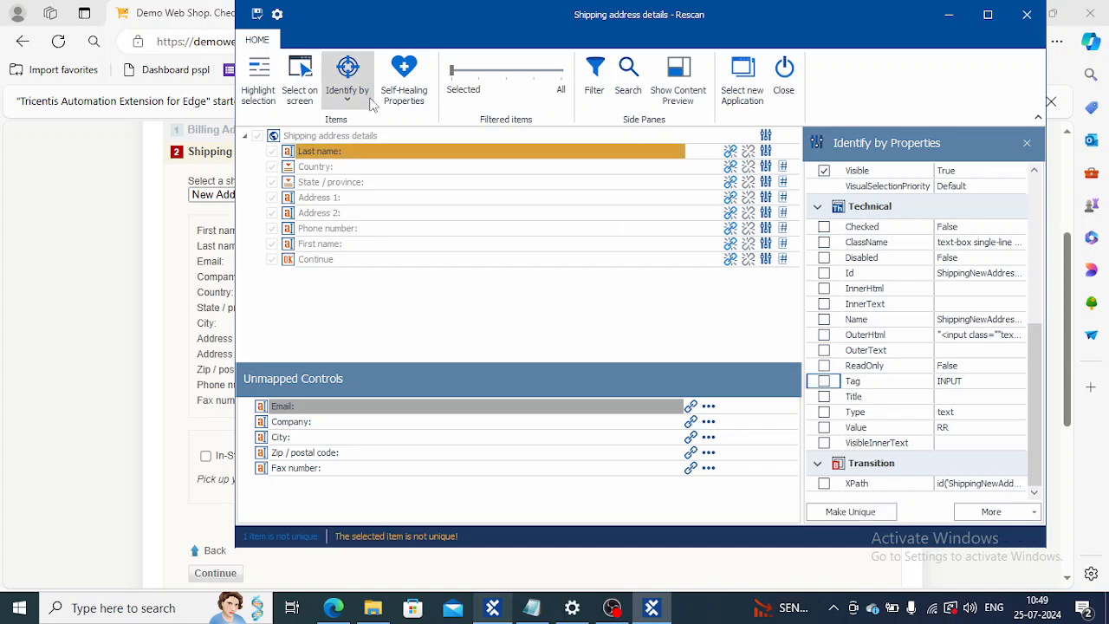
# Step: Identify the Last name control by index 3 of 11 and highlight it on the checkout form
pyautogui.click(360, 102)
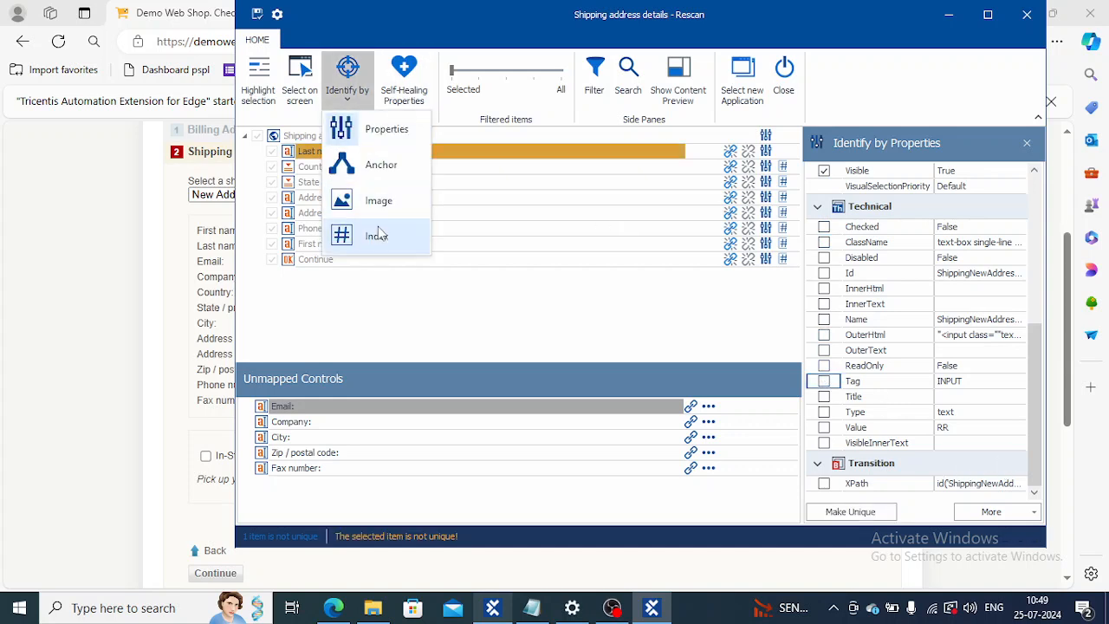
pyautogui.click(378, 234)
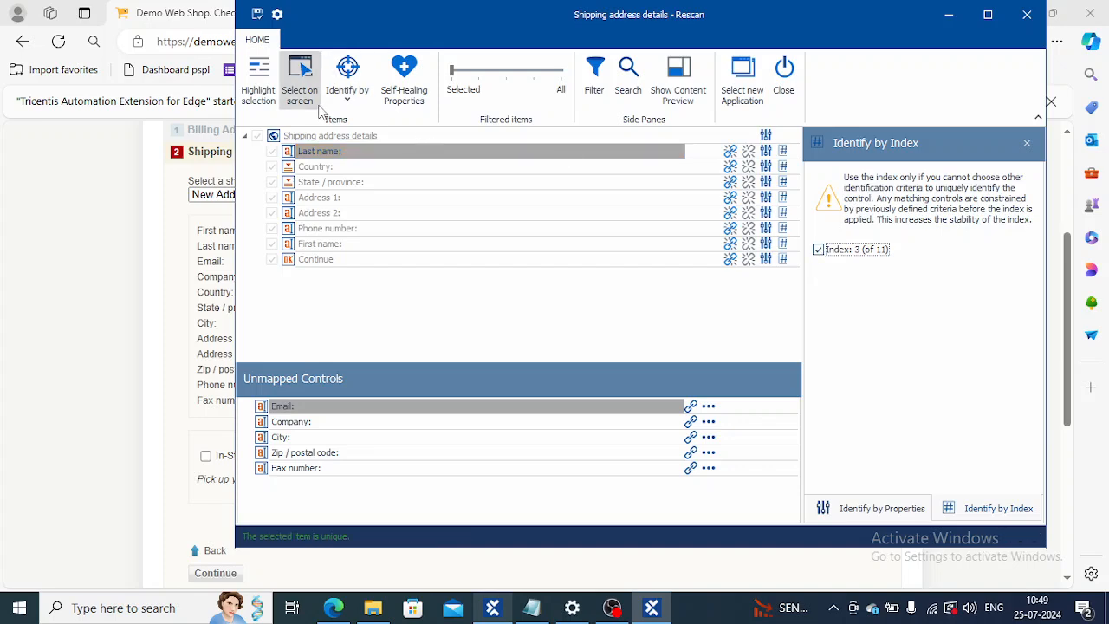
pyautogui.click(260, 90)
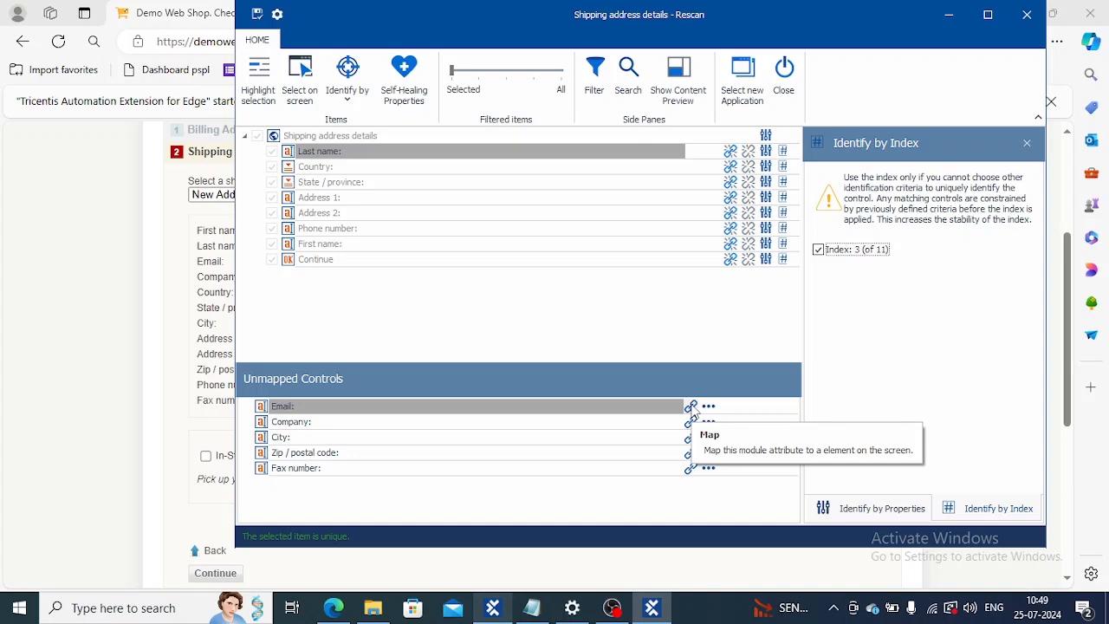
# Step: Map the unmapped Email control to the Email field picked on the checkout form
pyautogui.click(690, 407)
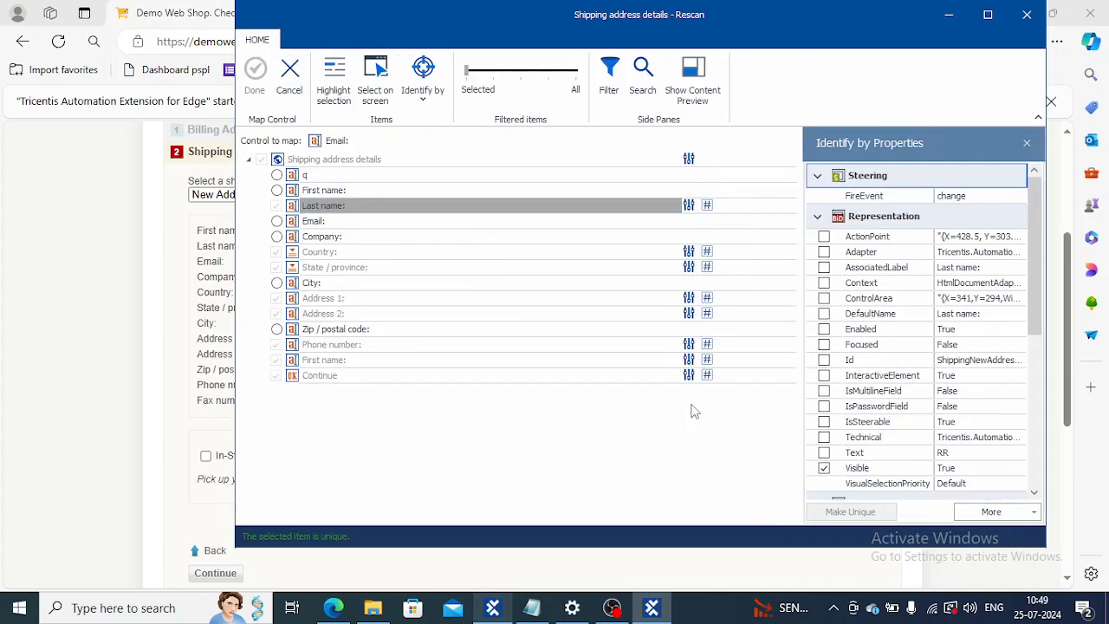
pyautogui.moveTo(346, 38); pyautogui.dragTo(583, 49)
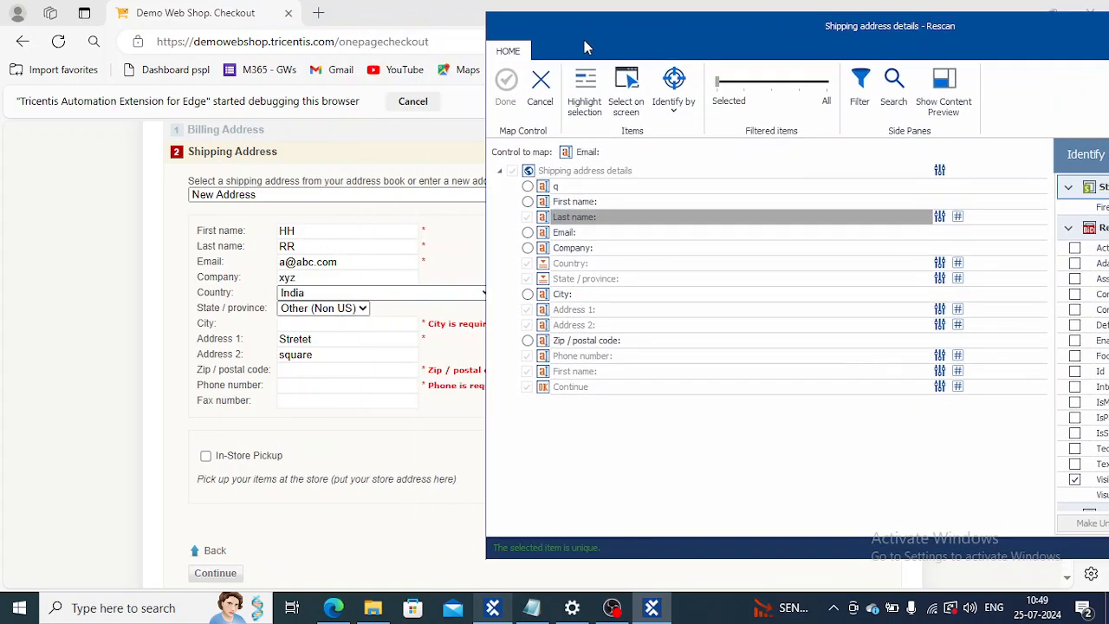
pyautogui.click(621, 84)
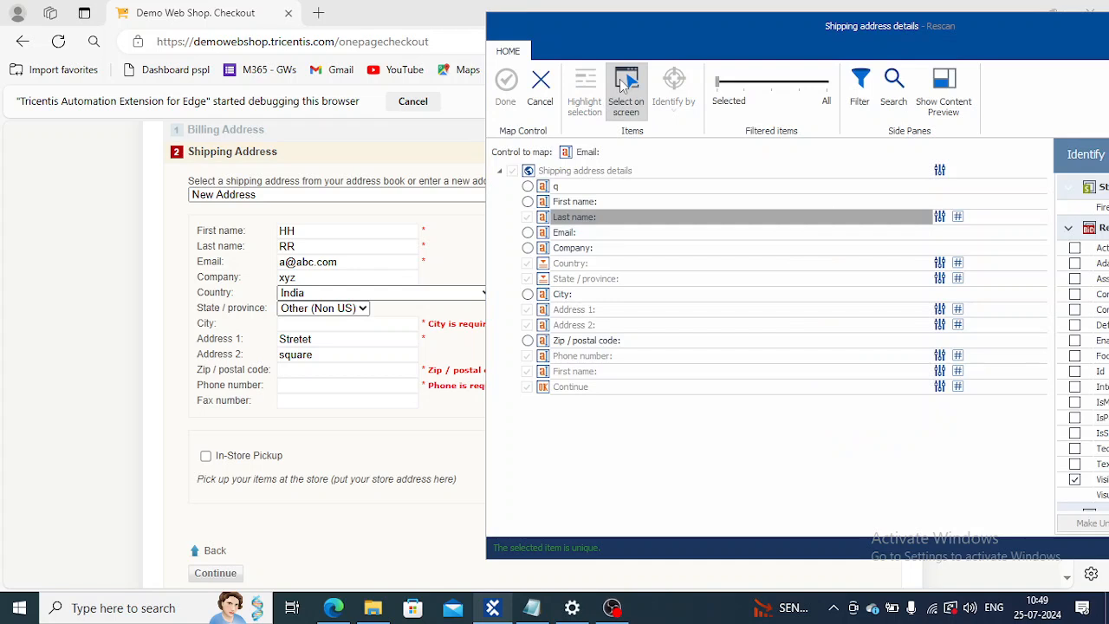
pyautogui.click(342, 266)
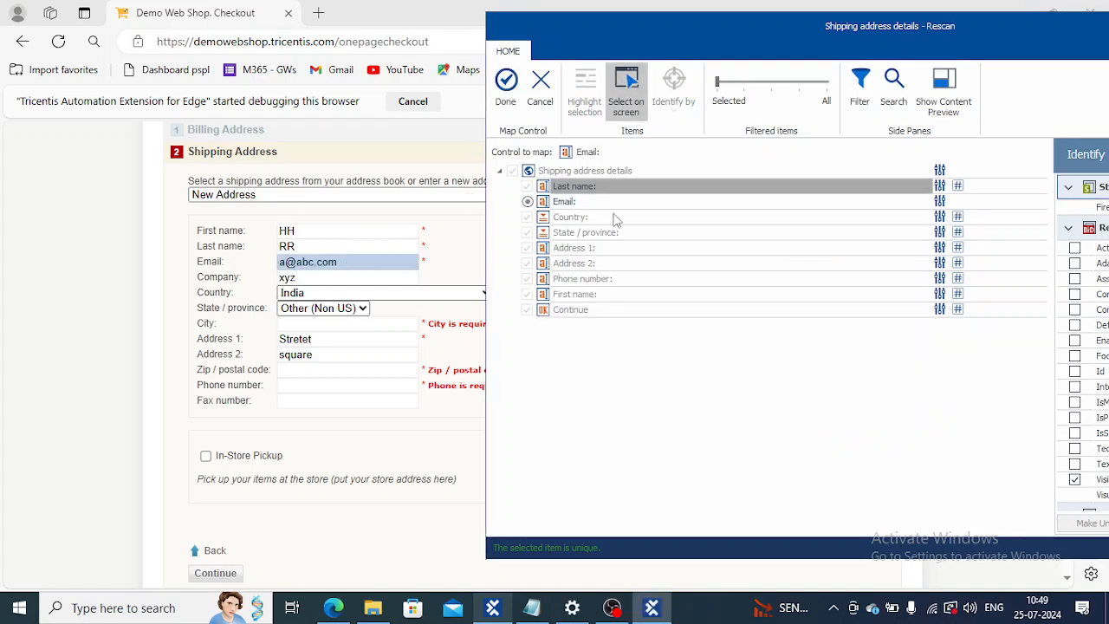
pyautogui.click(505, 91)
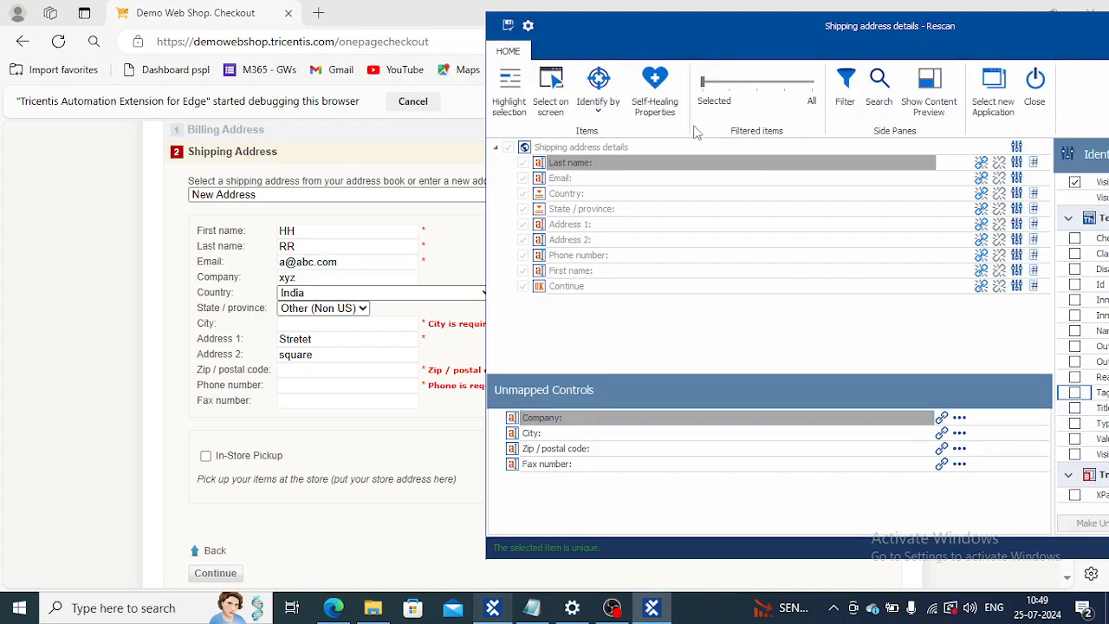
# Step: Make Visible the only identifying property of the Email control, removing Id and Tag
pyautogui.click(604, 180)
pyautogui.moveTo(718, 39); pyautogui.dragTo(513, 27)
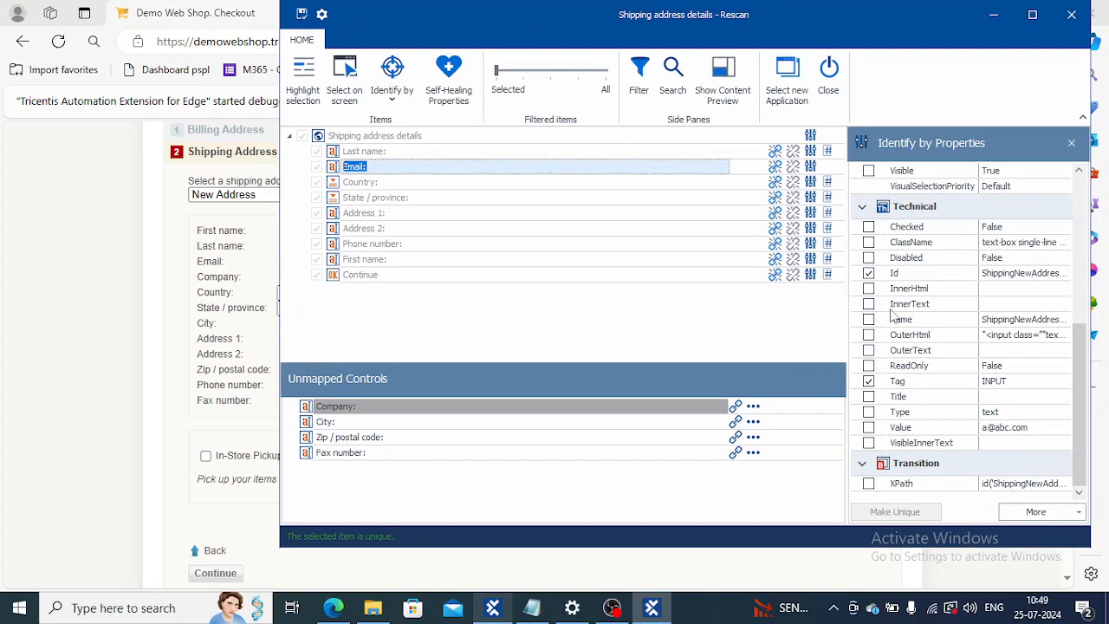
pyautogui.click(868, 273)
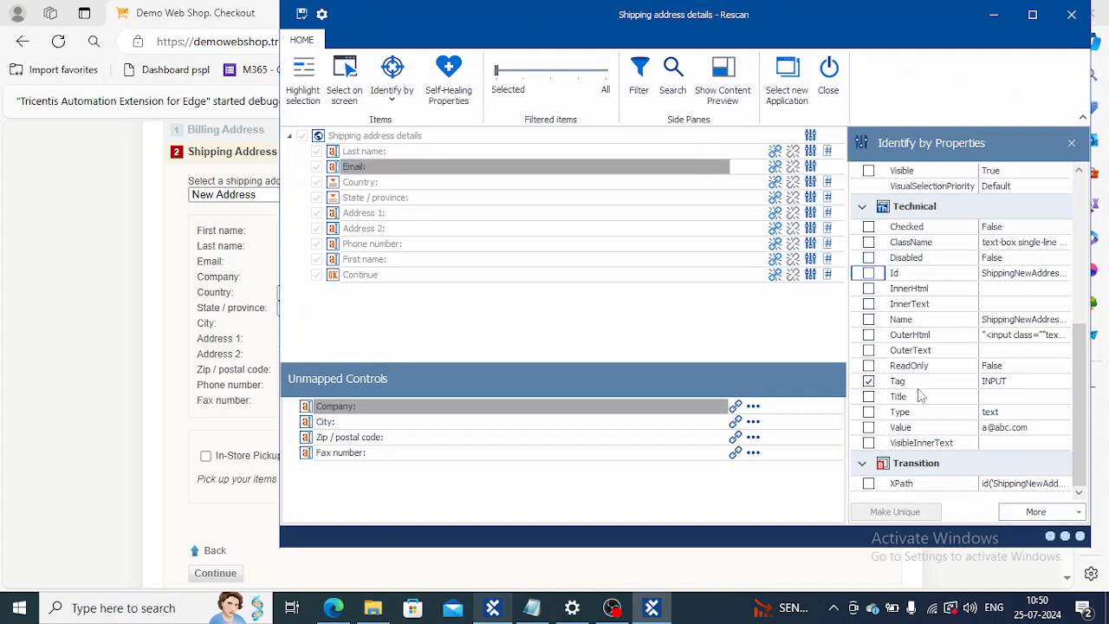
pyautogui.click(869, 170)
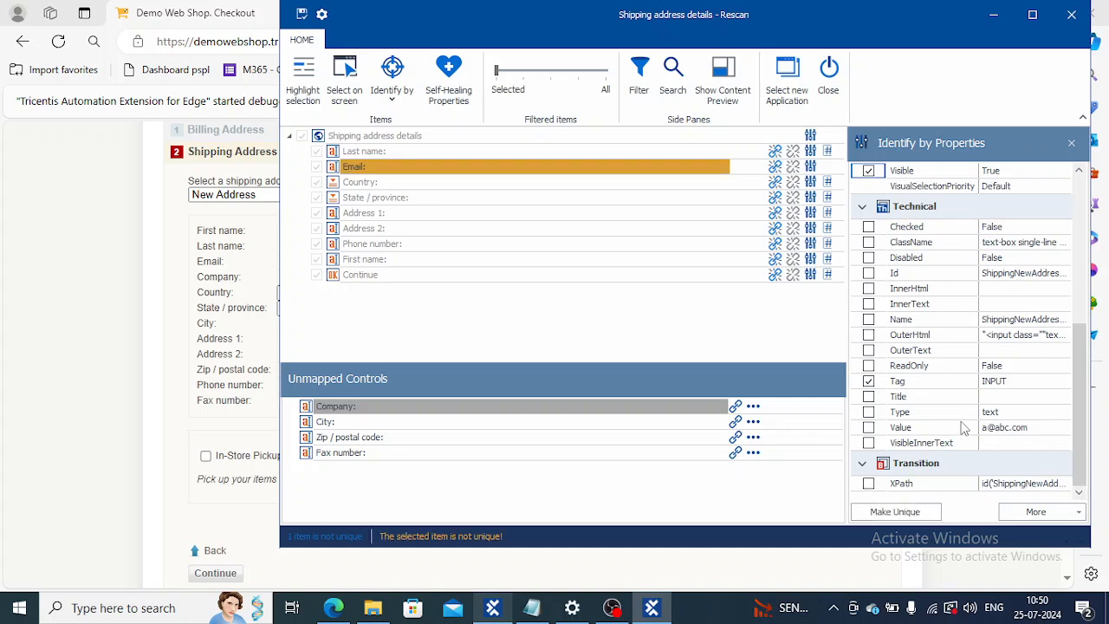
pyautogui.click(868, 382)
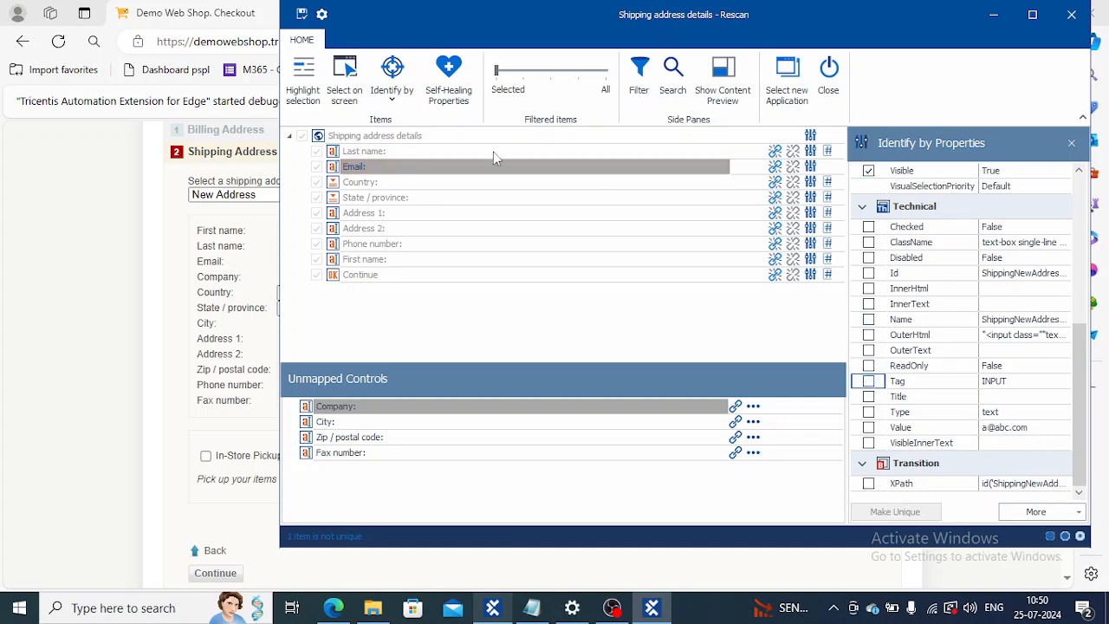
# Step: Identify the Email control by index 4 of 11 and save the module
pyautogui.click(385, 102)
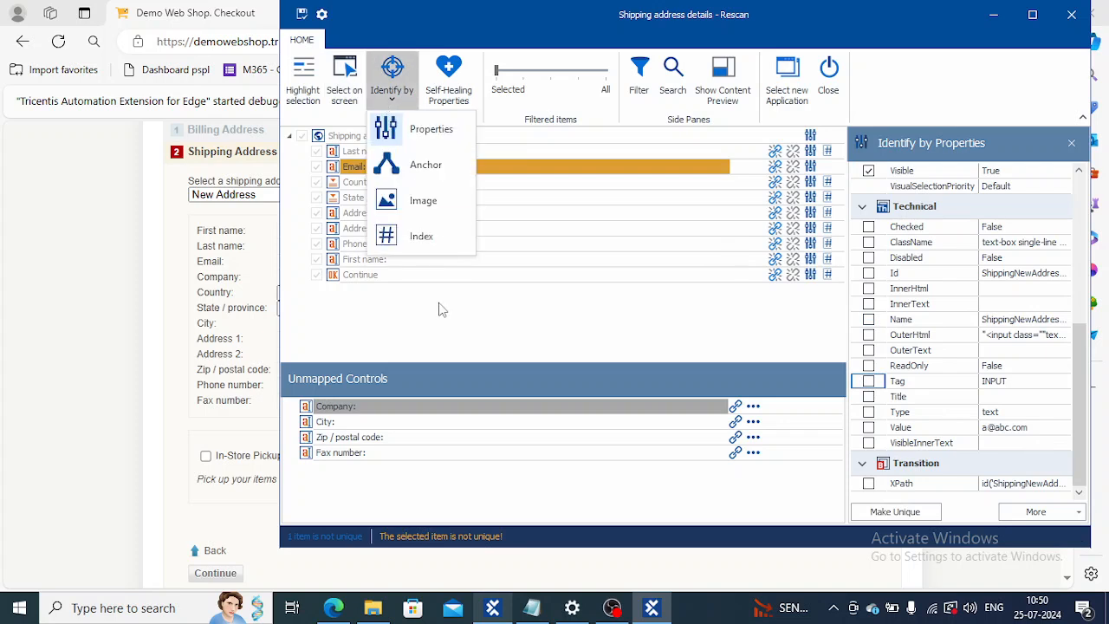
pyautogui.click(413, 235)
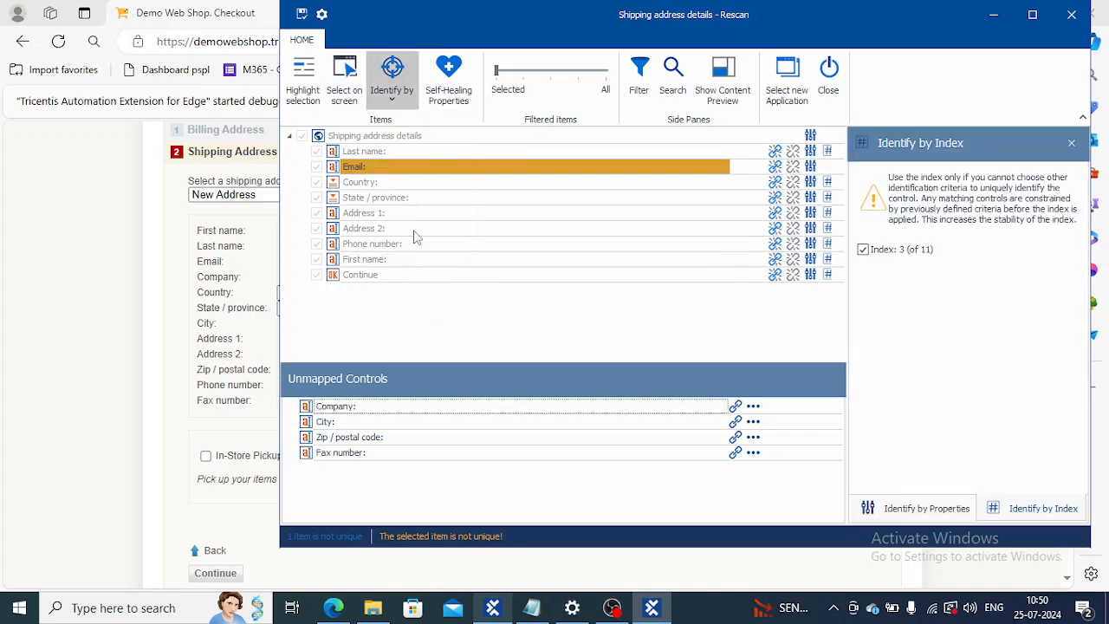
pyautogui.click(863, 251)
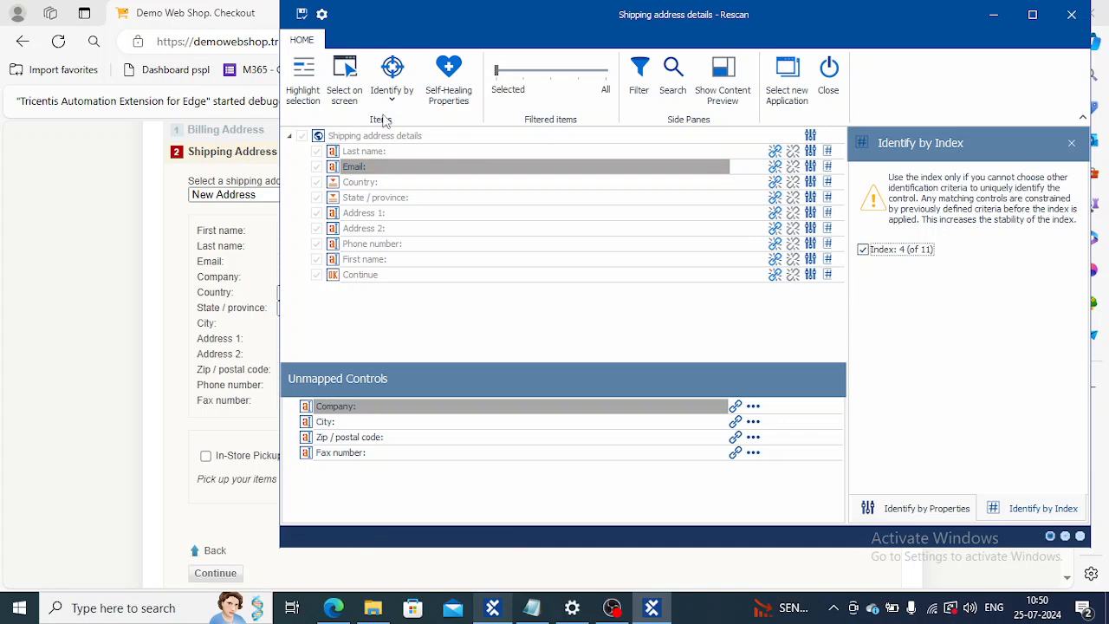
pyautogui.click(300, 17)
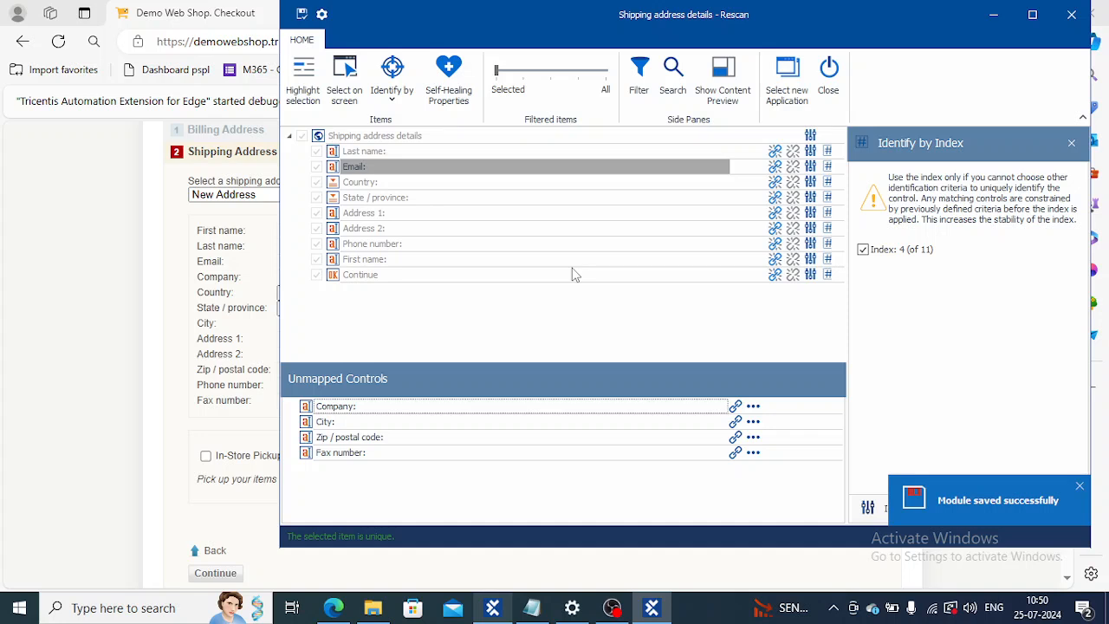
# Step: Map the unmapped Company control to the Company field picked on the checkout form
pyautogui.click(737, 407)
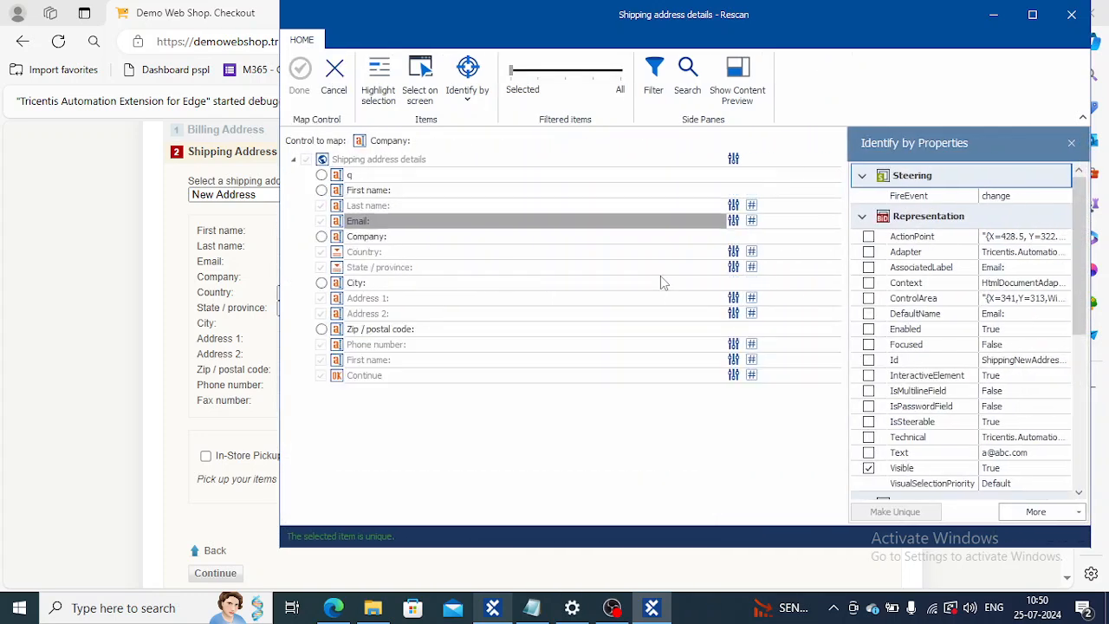
pyautogui.moveTo(414, 28); pyautogui.dragTo(665, 54)
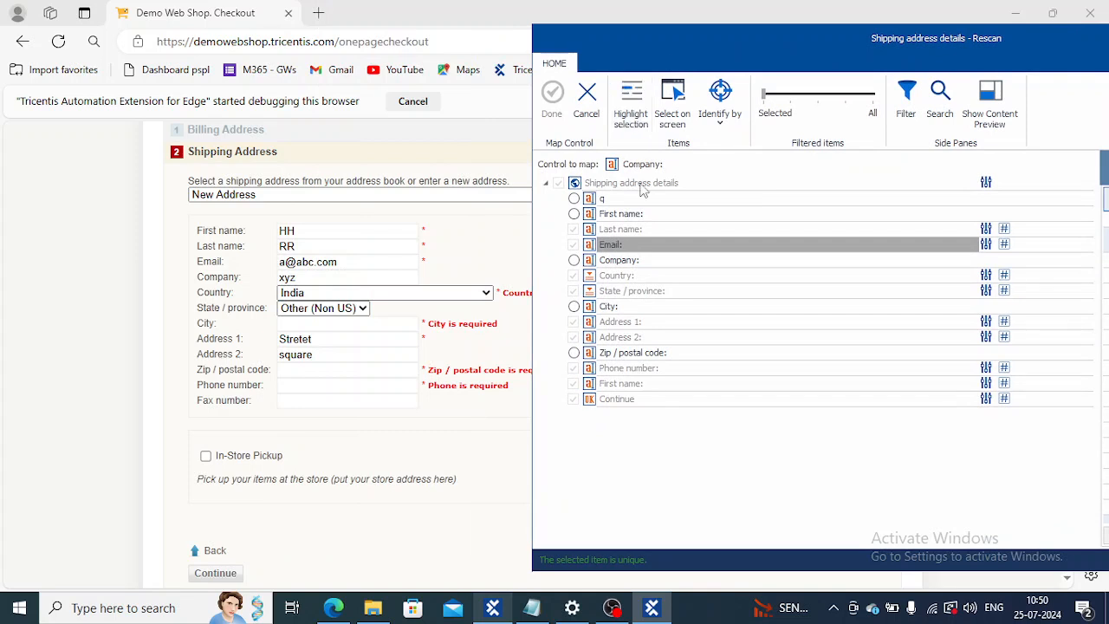
pyautogui.click(676, 113)
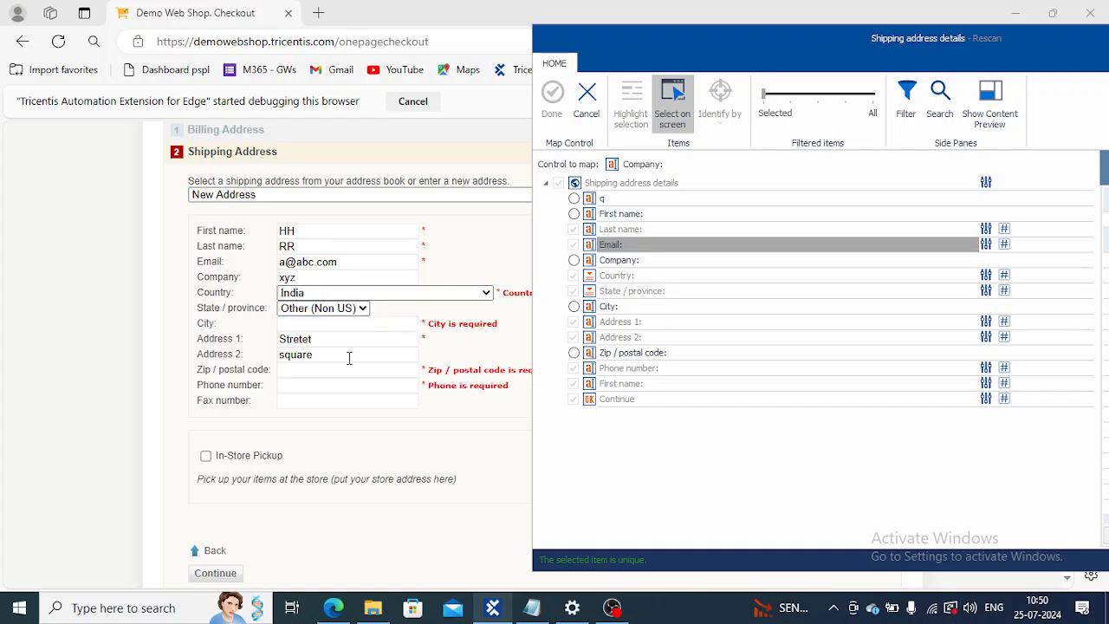
pyautogui.click(332, 284)
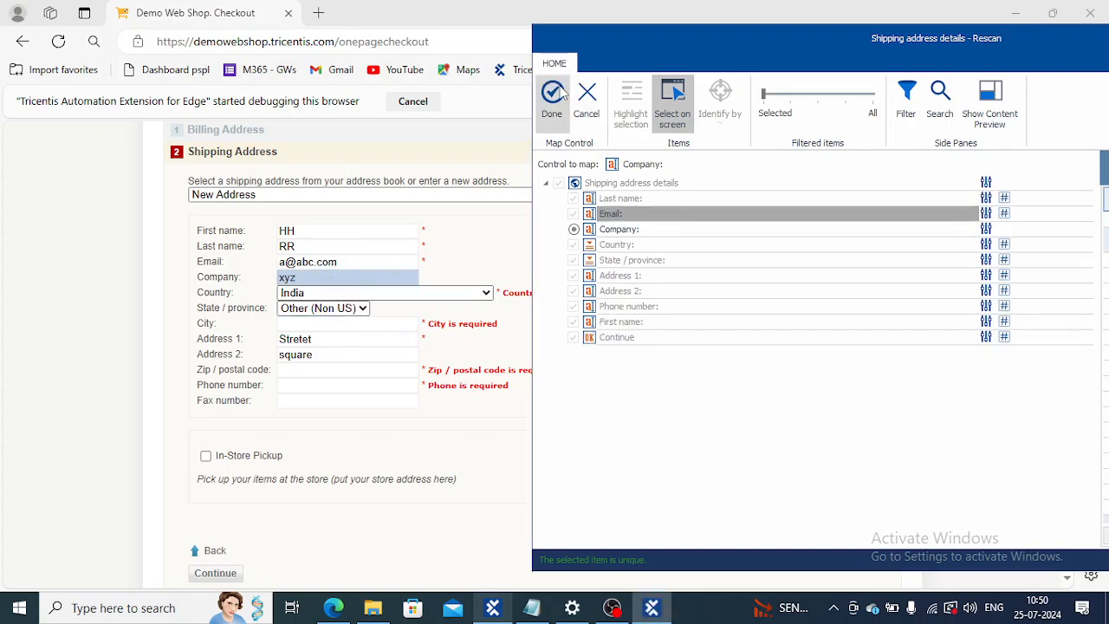
pyautogui.click(682, 117)
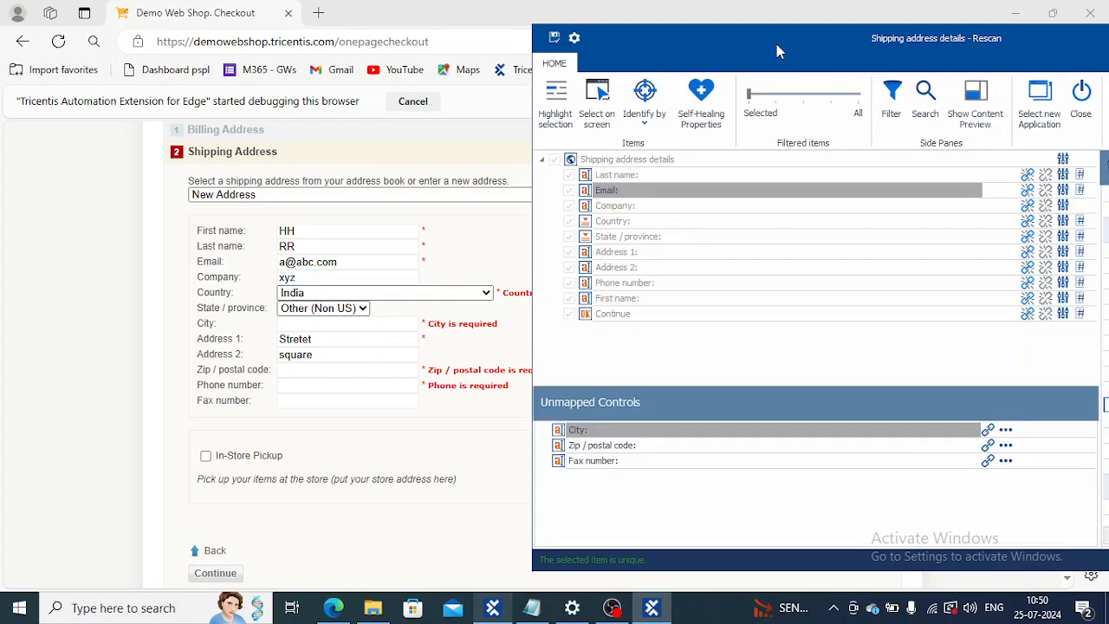
# Step: Make Visible the only identifying property of the Company control, removing Id and Tag
pyautogui.moveTo(793, 44); pyautogui.dragTo(445, 44)
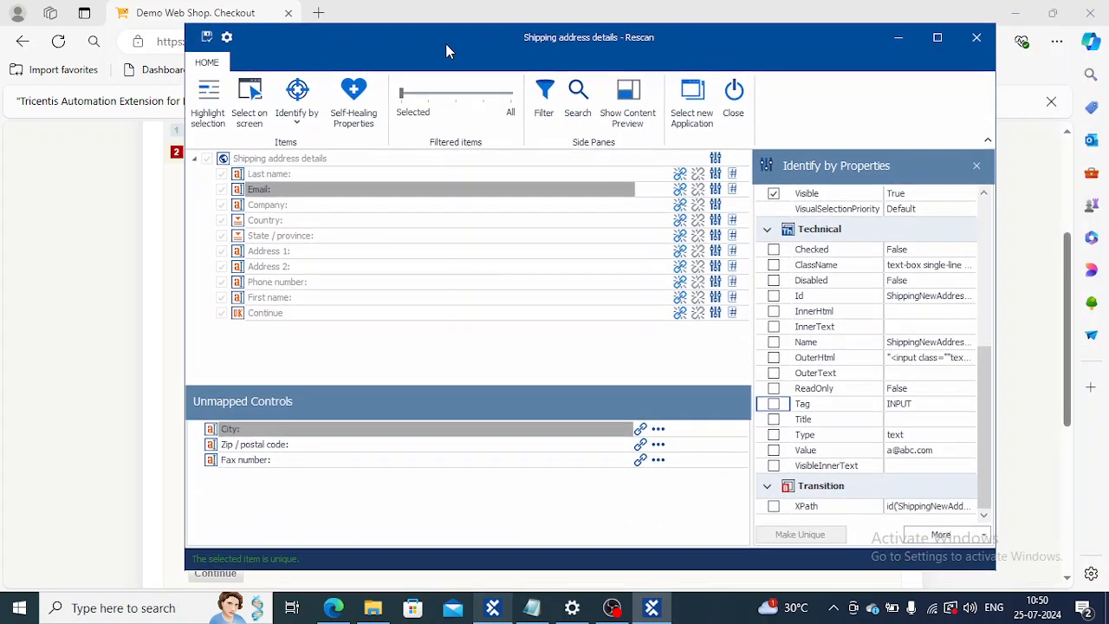
pyautogui.click(428, 203)
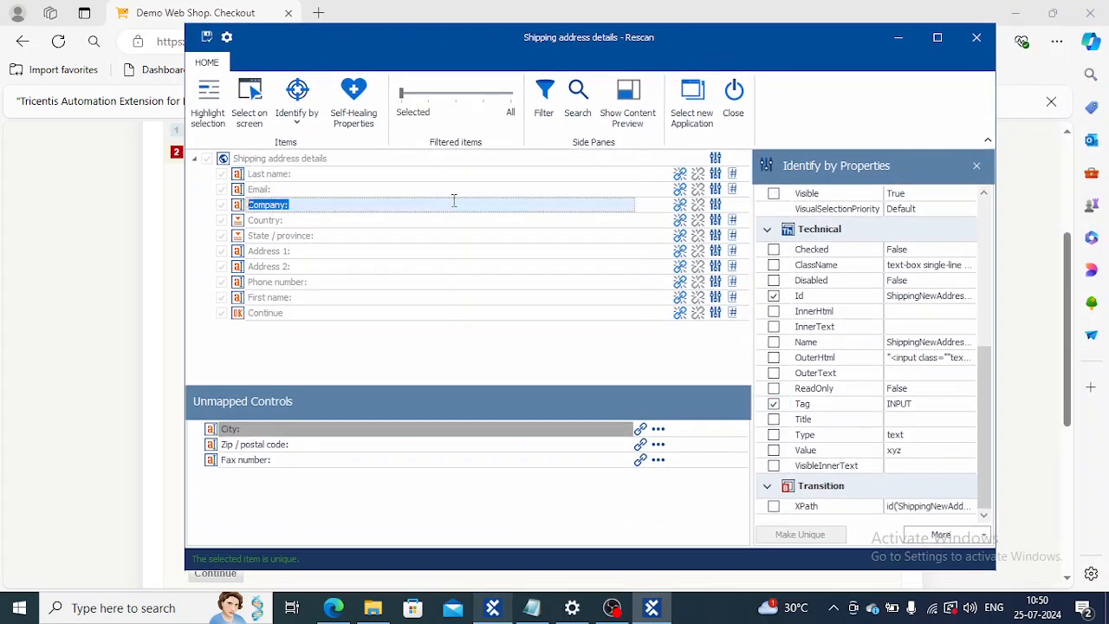
pyautogui.click(773, 296)
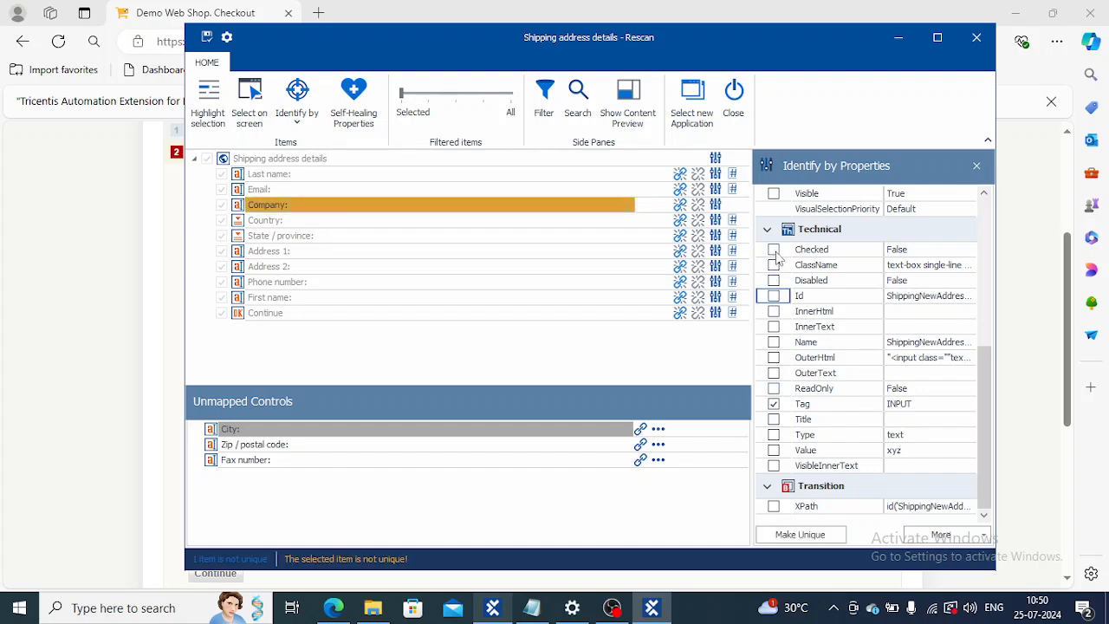
pyautogui.click(775, 194)
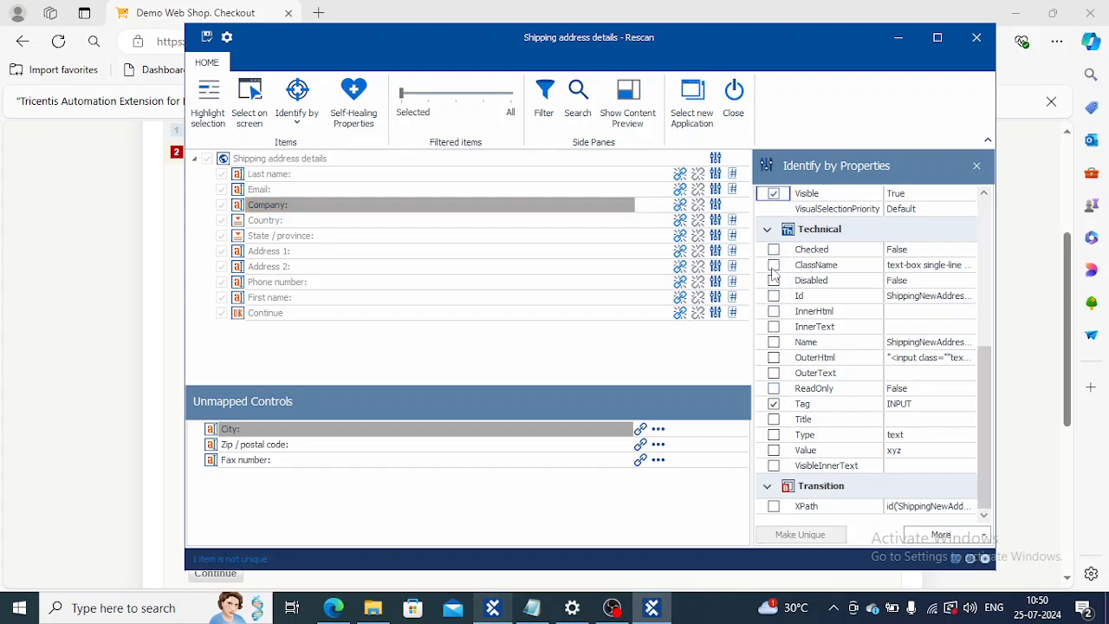
pyautogui.click(774, 406)
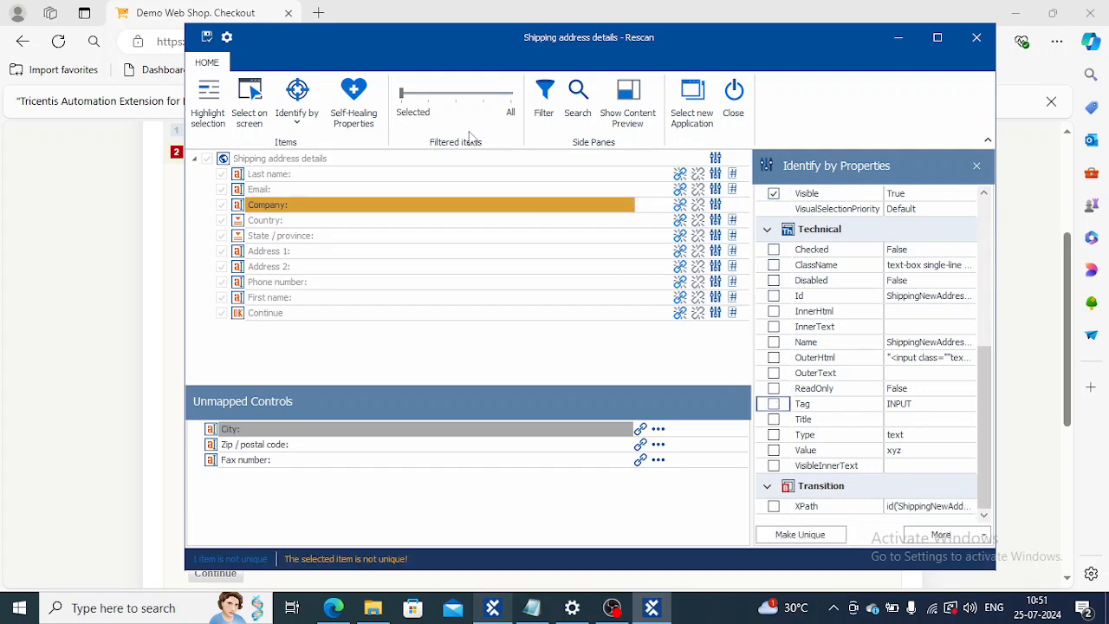
# Step: Identify the Company control by index 5 of 11 and save the module
pyautogui.click(297, 117)
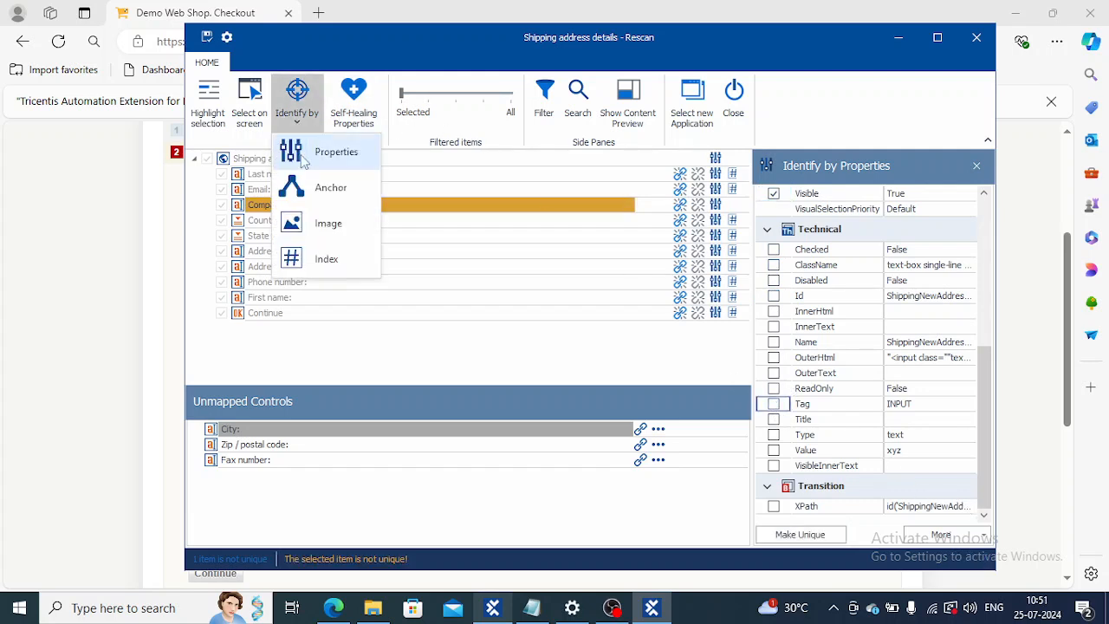
pyautogui.click(299, 256)
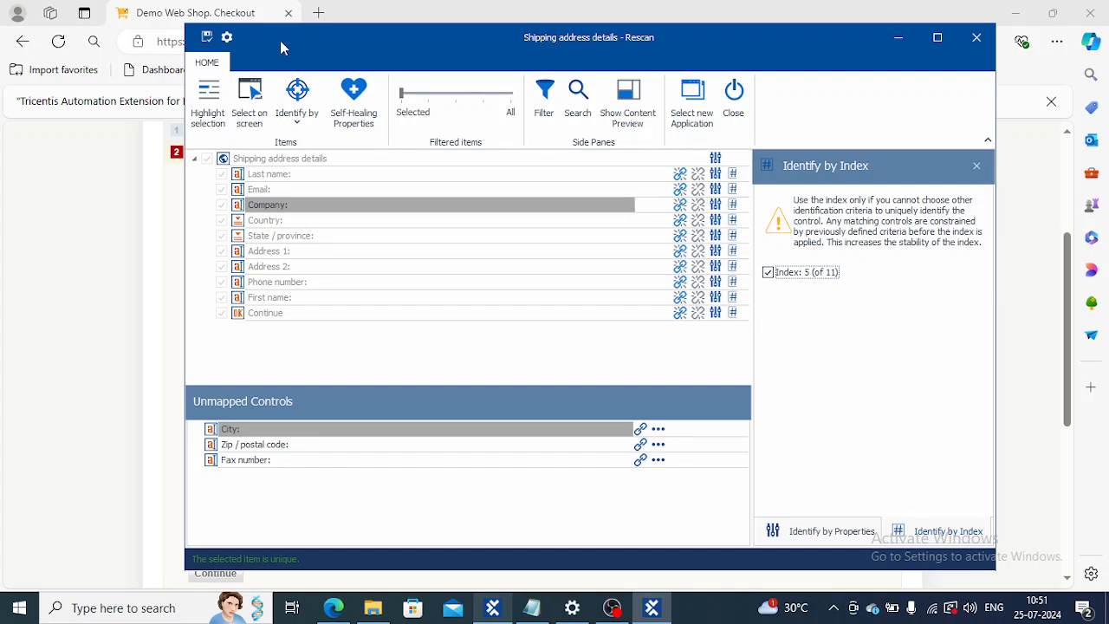
pyautogui.click(206, 36)
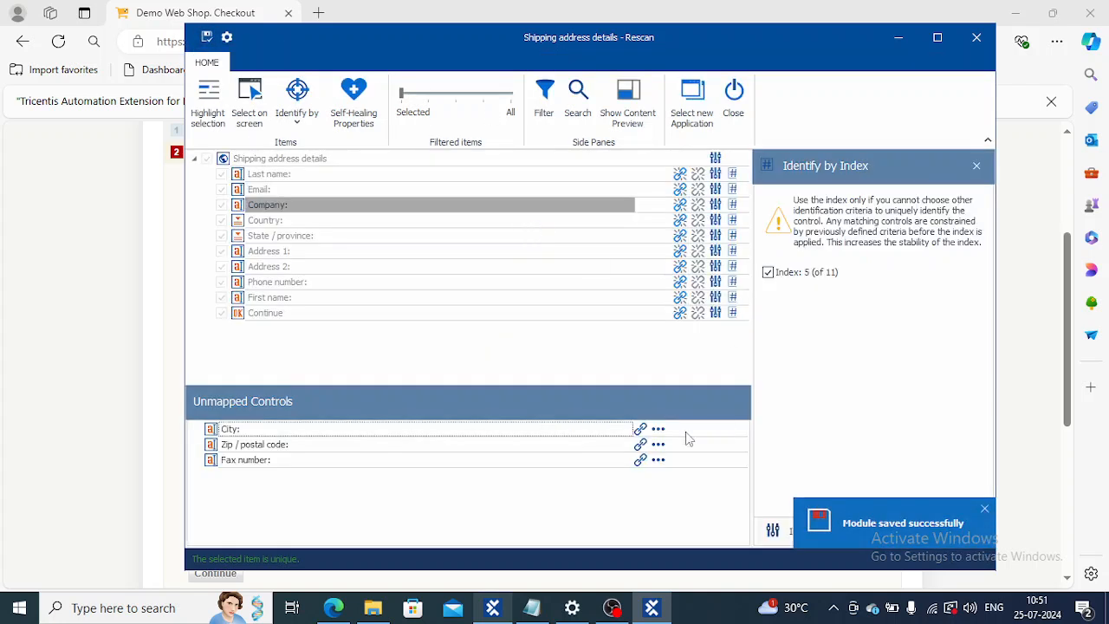
# Step: Map the unmapped City control to the City field picked on the checkout form
pyautogui.click(641, 430)
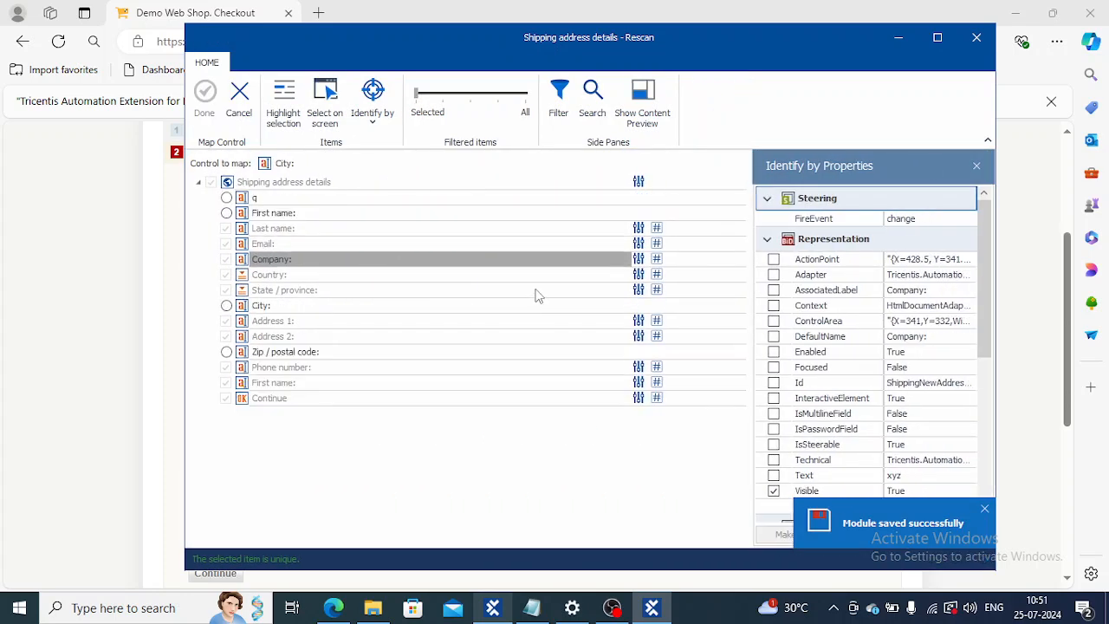
pyautogui.moveTo(328, 44); pyautogui.dragTo(830, 26)
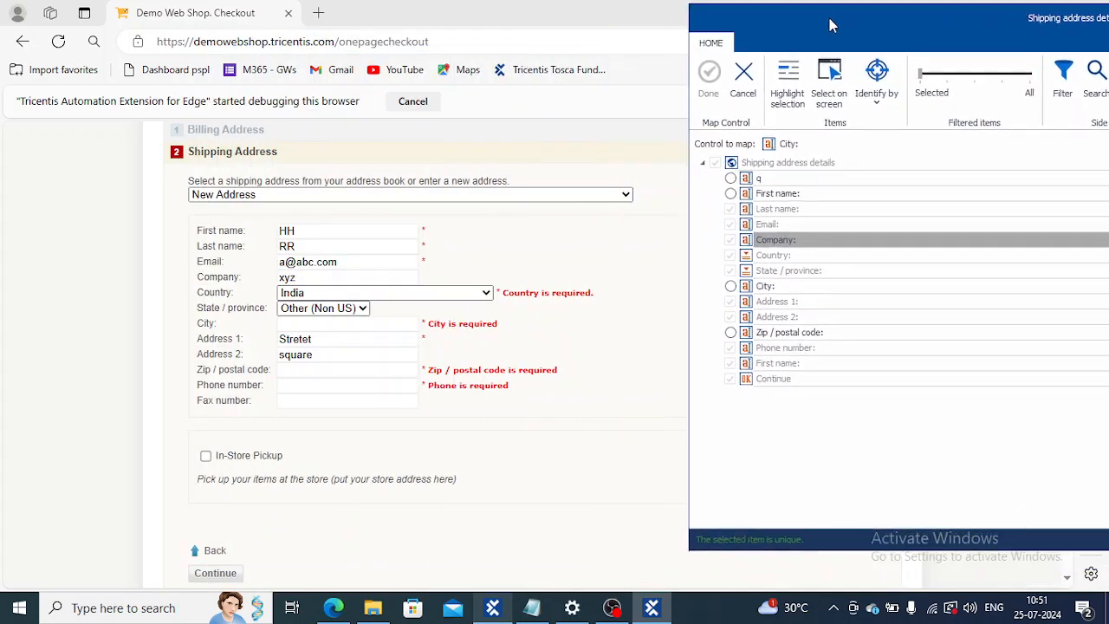
pyautogui.click(829, 73)
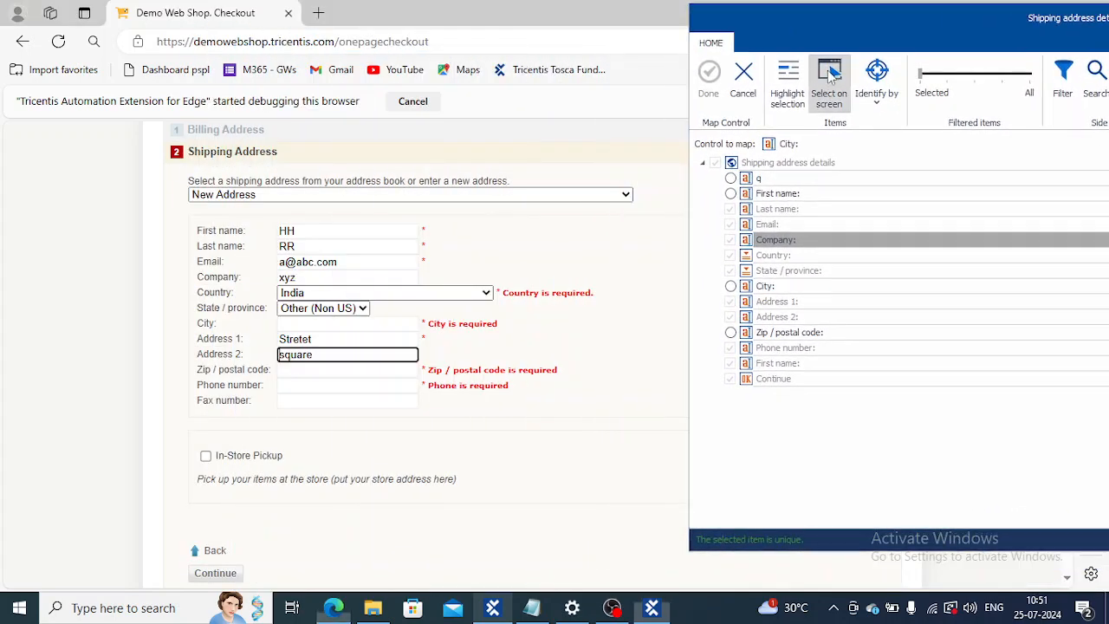
pyautogui.click(319, 327)
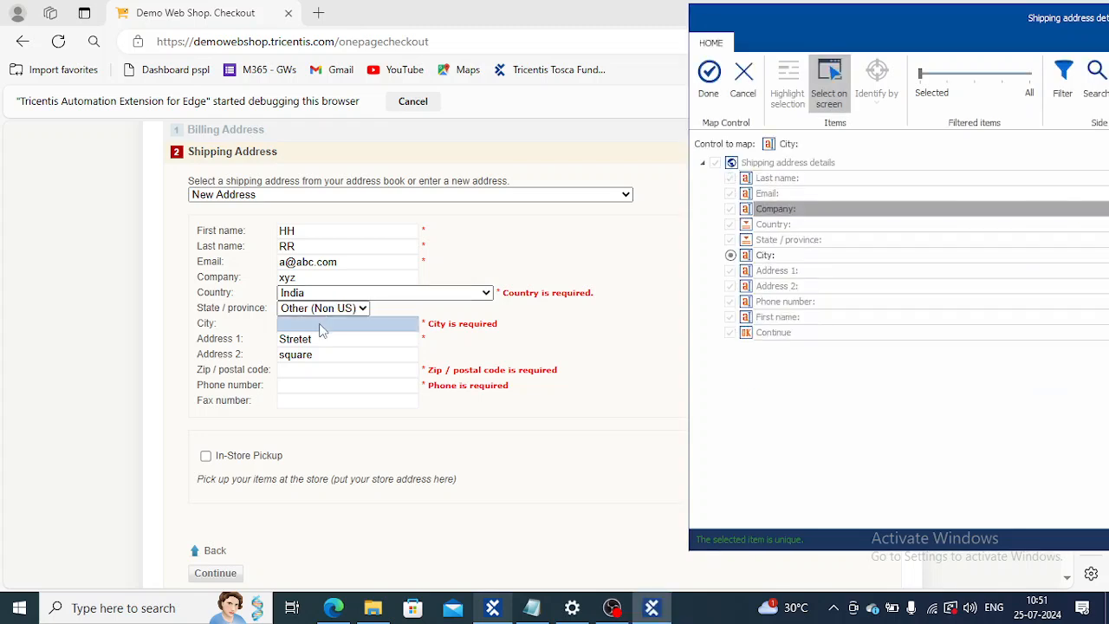
pyautogui.click(711, 76)
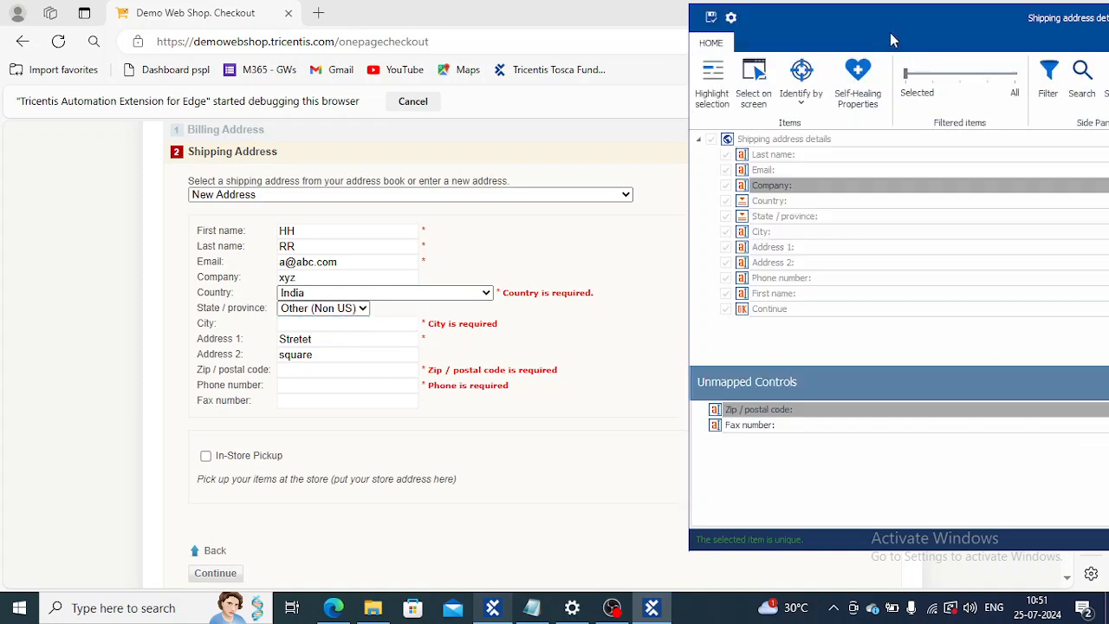
# Step: Make Visible the only identifying property of the City control, removing Id and Tag
pyautogui.moveTo(907, 28); pyautogui.dragTo(416, 28)
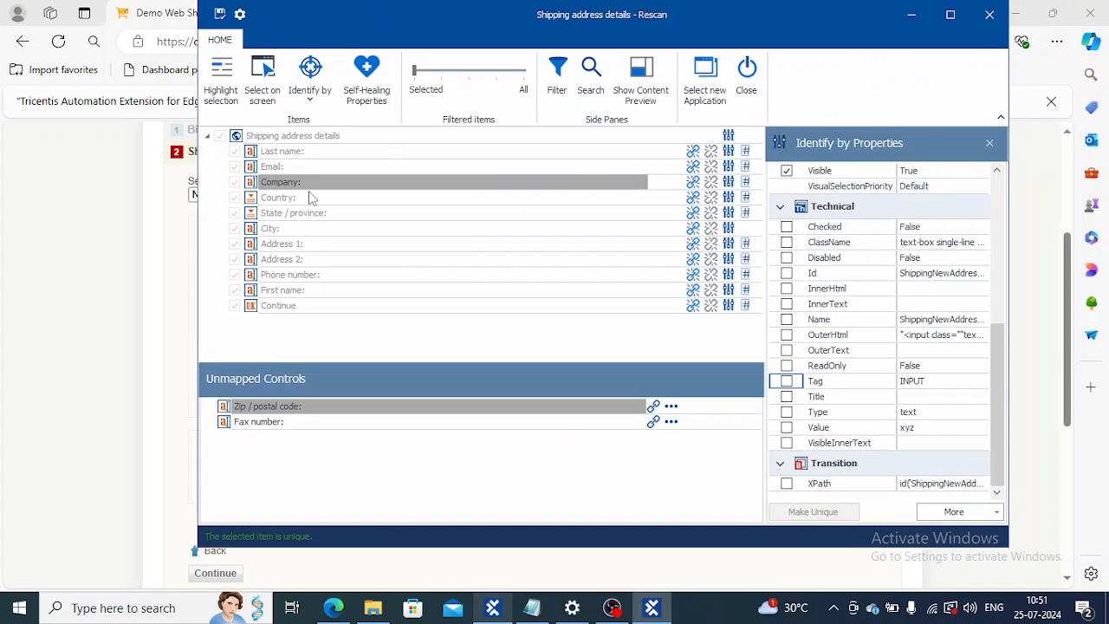
pyautogui.click(301, 228)
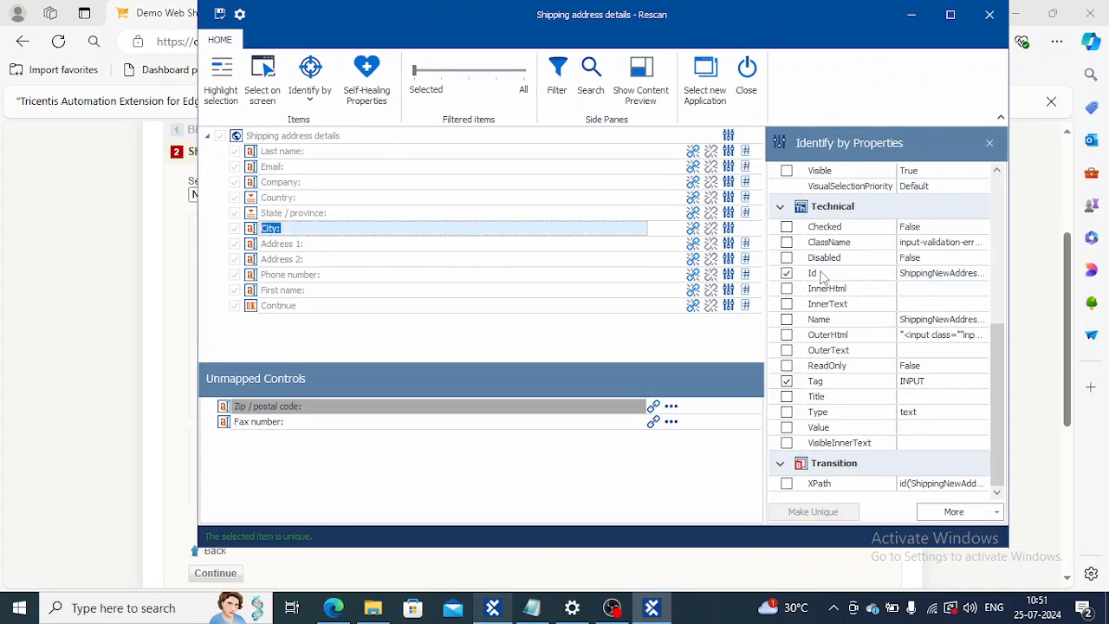
pyautogui.click(786, 273)
pyautogui.click(787, 382)
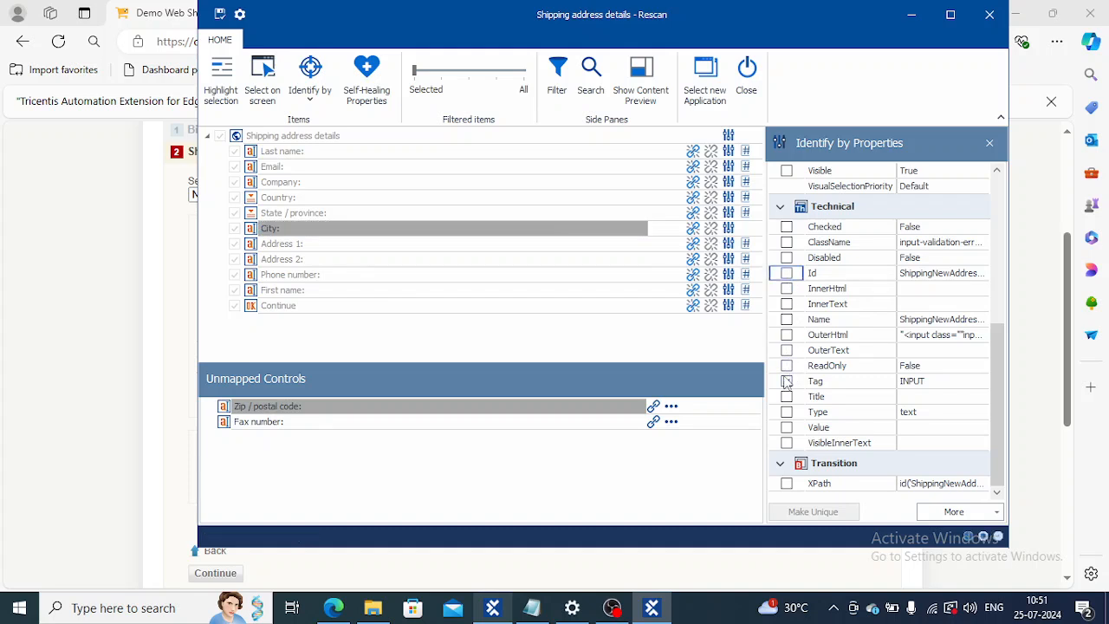
pyautogui.click(786, 170)
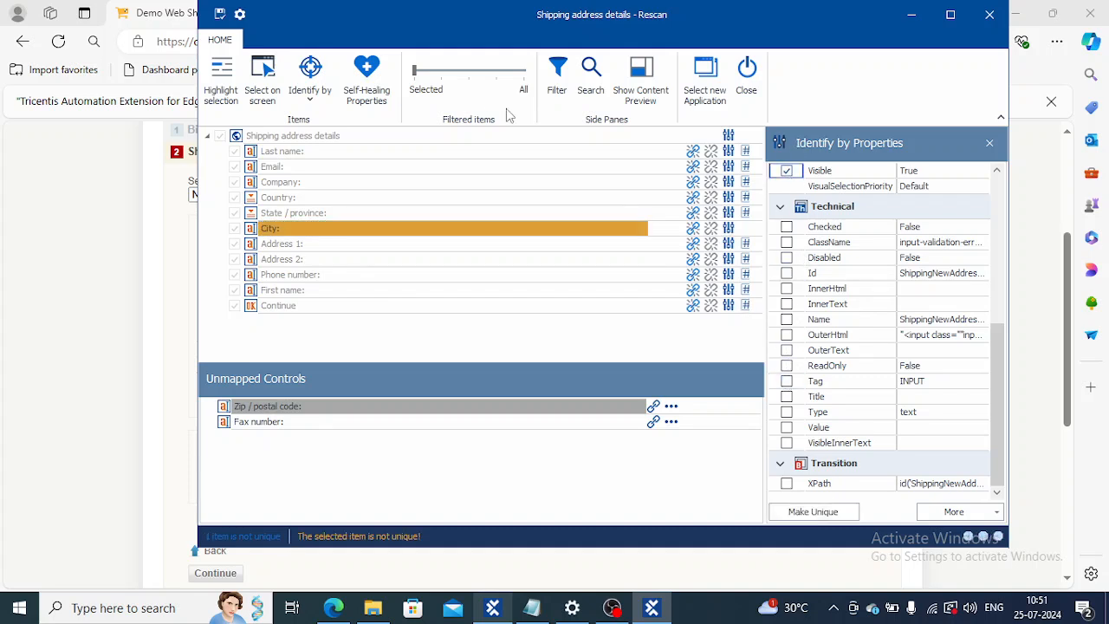
# Step: Identify the City control by index 6 of 11 and save the module
pyautogui.click(312, 100)
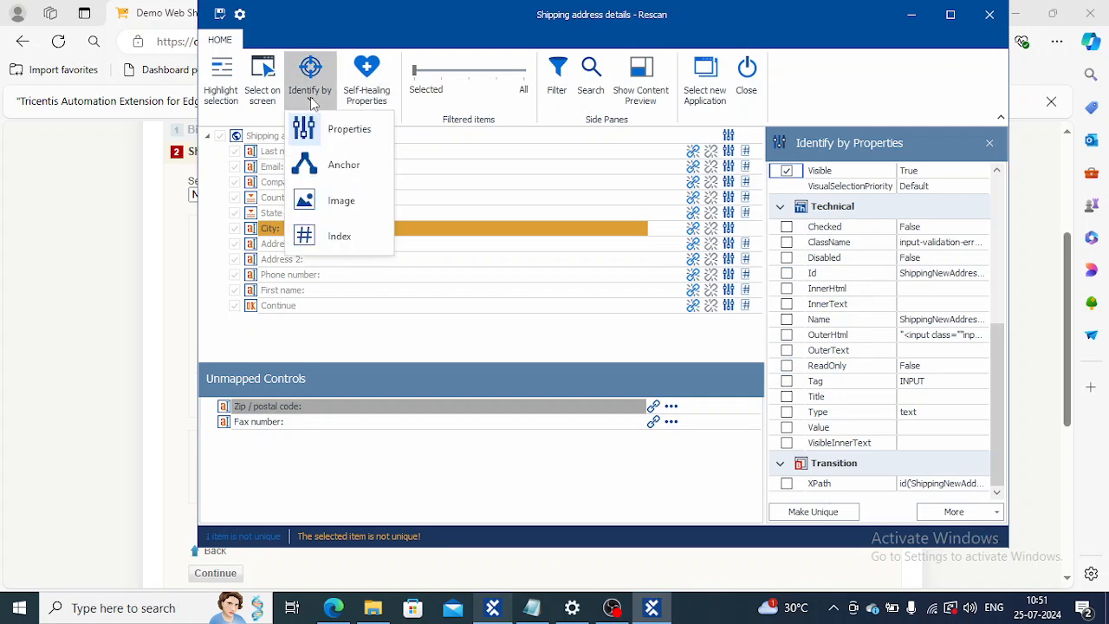
pyautogui.click(332, 237)
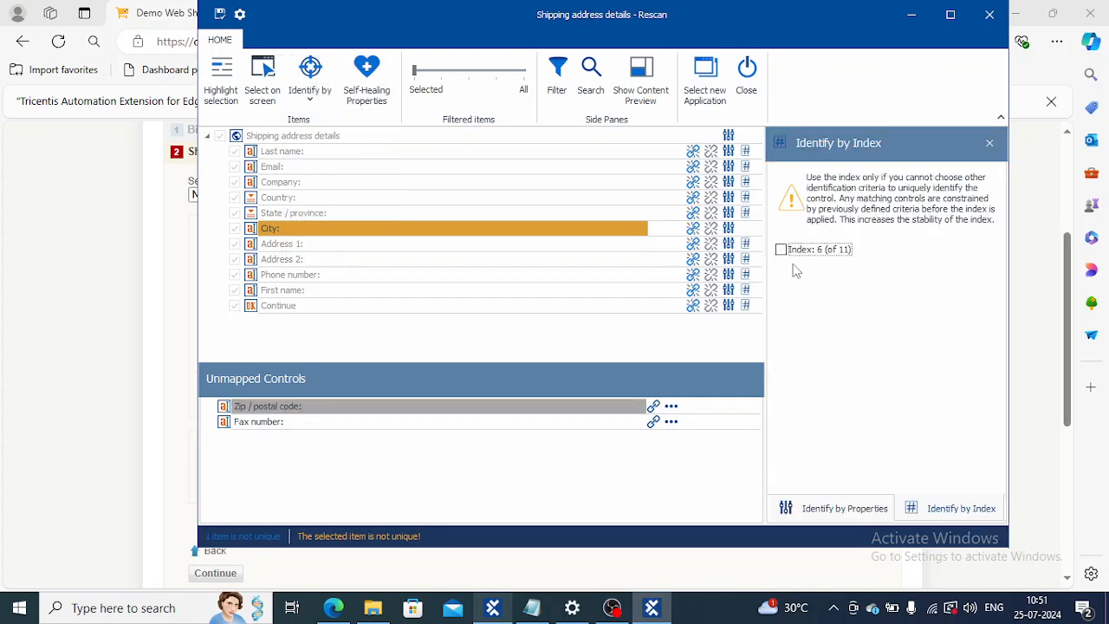
pyautogui.click(780, 249)
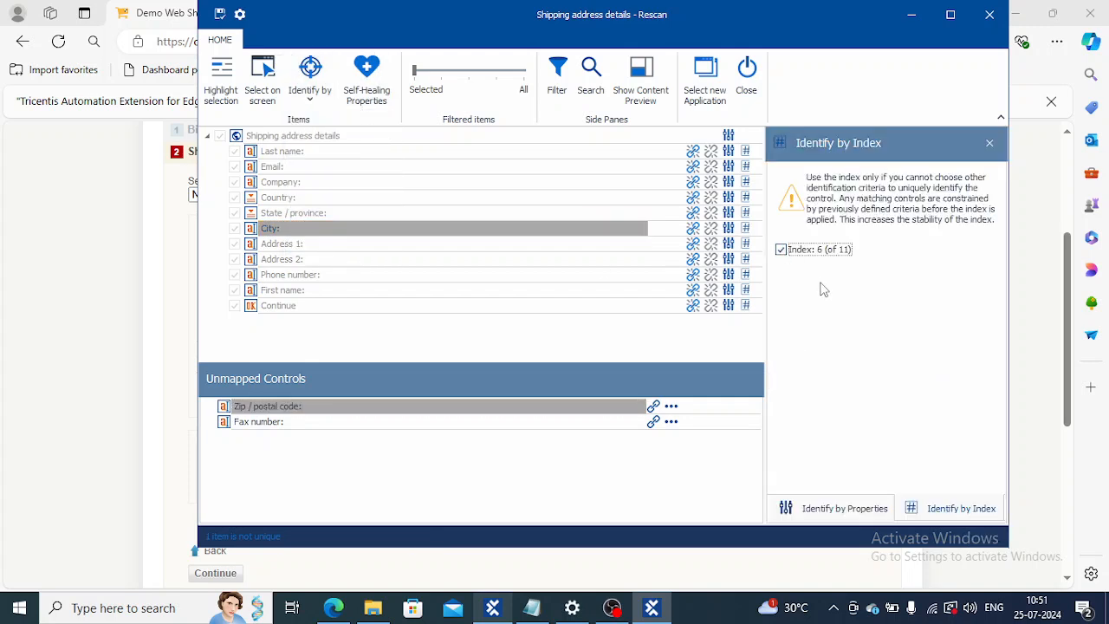
pyautogui.click(220, 14)
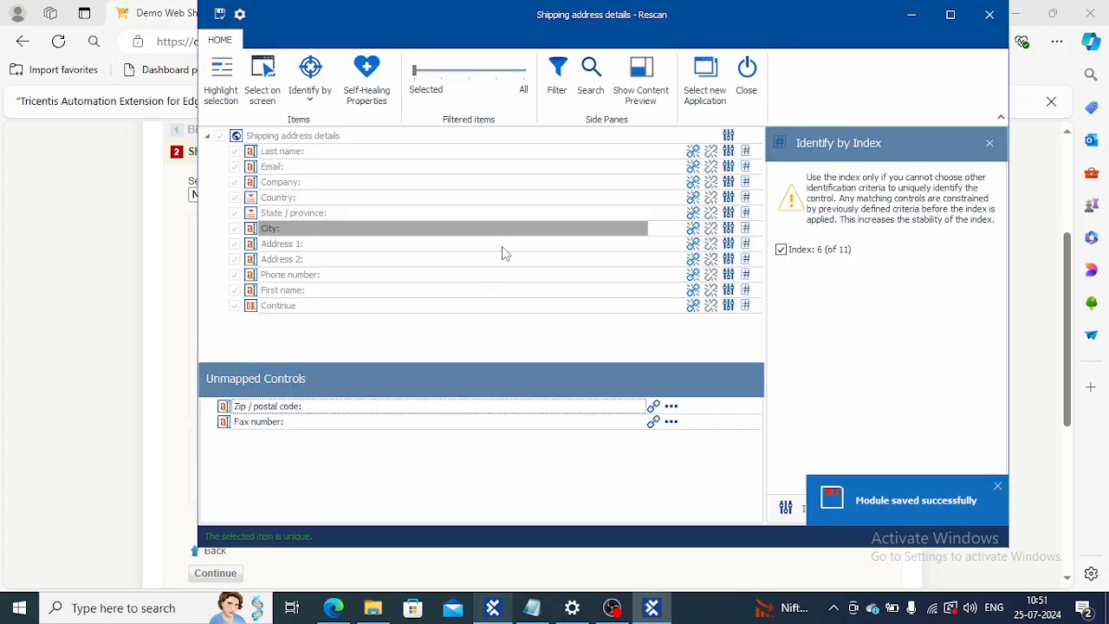
# Step: Map the unmapped Zip / postal code control to the Zip / postal code field picked on the checkout form
pyautogui.click(653, 407)
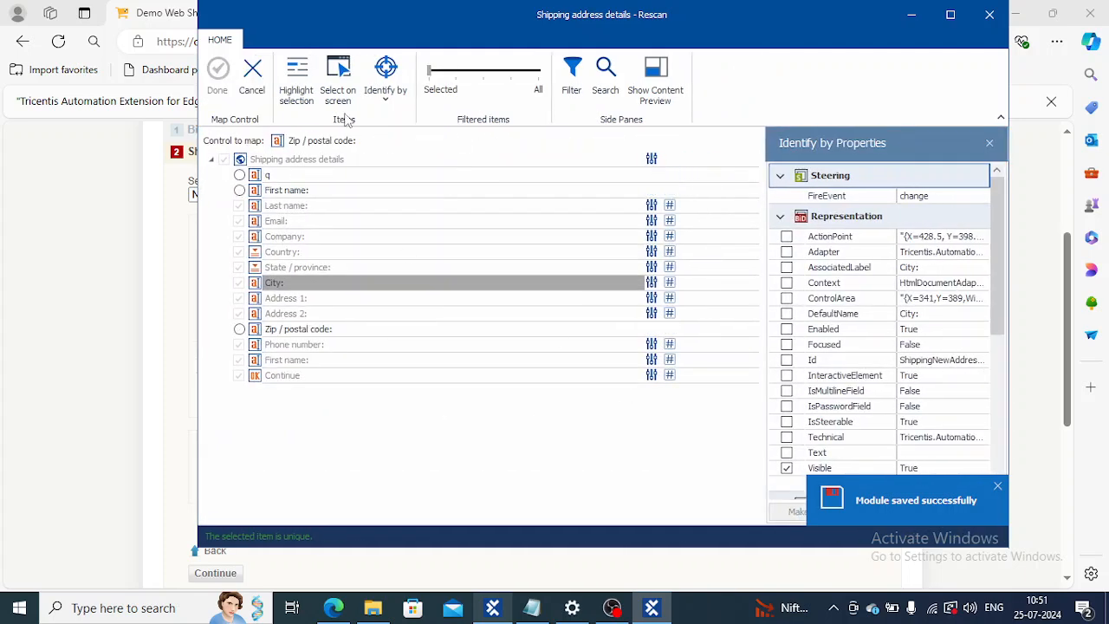
pyautogui.moveTo(329, 41); pyautogui.dragTo(808, 80)
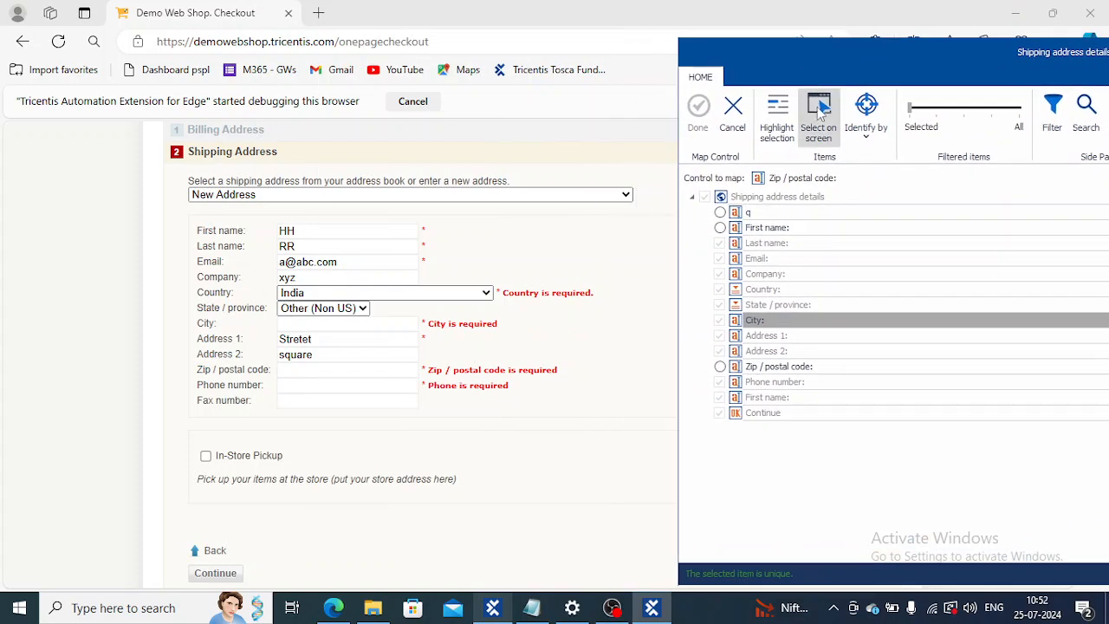
pyautogui.click(815, 111)
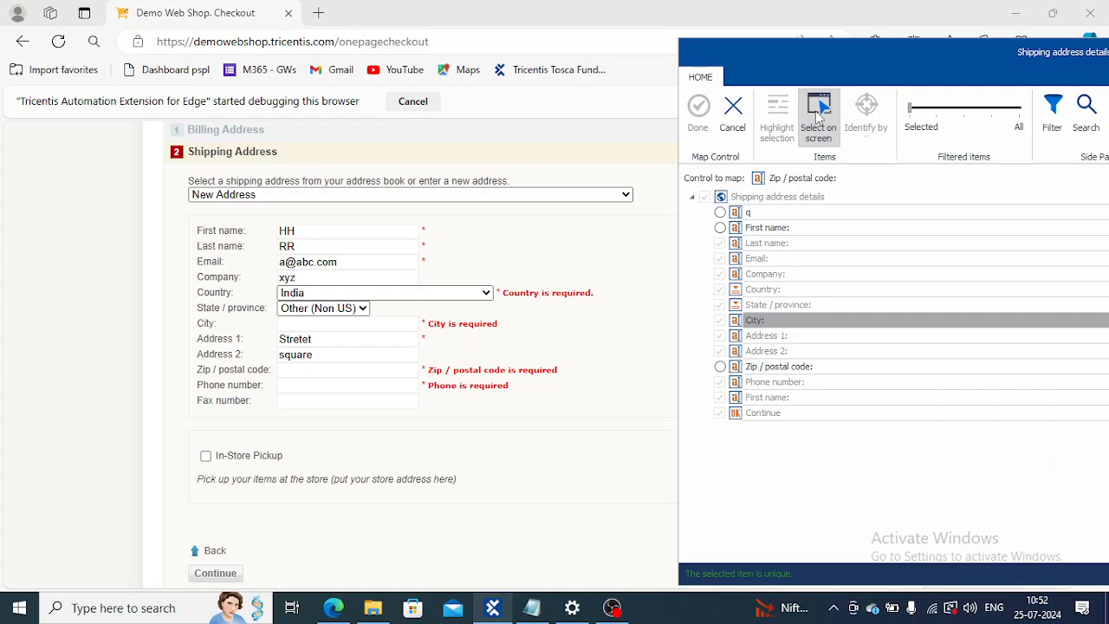
pyautogui.click(340, 374)
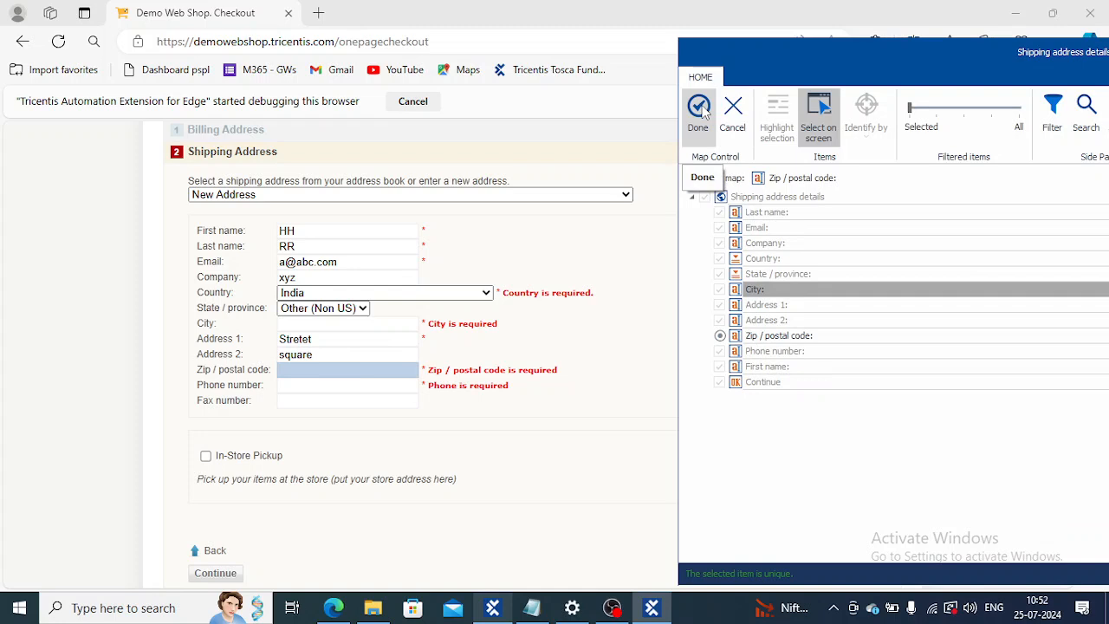
pyautogui.click(700, 110)
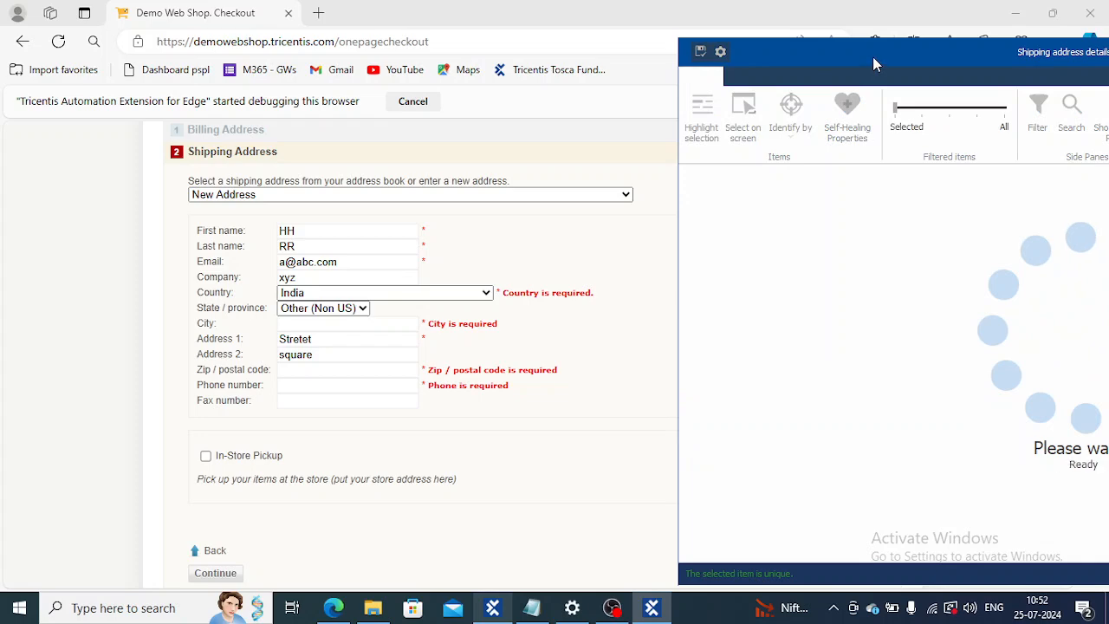
# Step: Make Visible the only identifying property of the Zip / postal code control, removing Id and Tag
pyautogui.moveTo(872, 57); pyautogui.dragTo(444, 67)
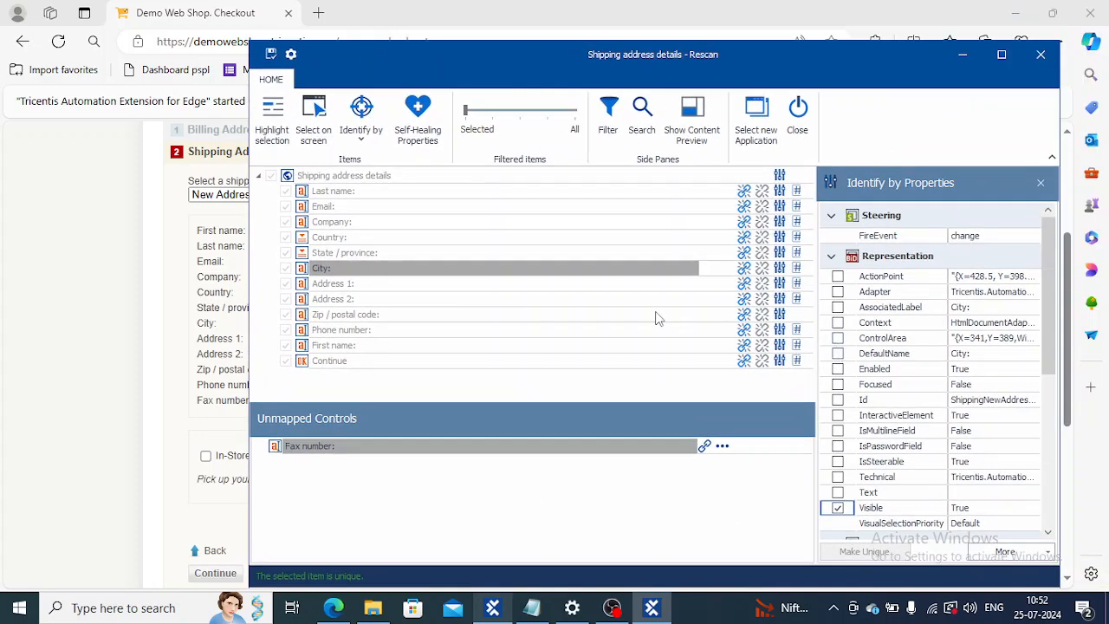
pyautogui.click(428, 314)
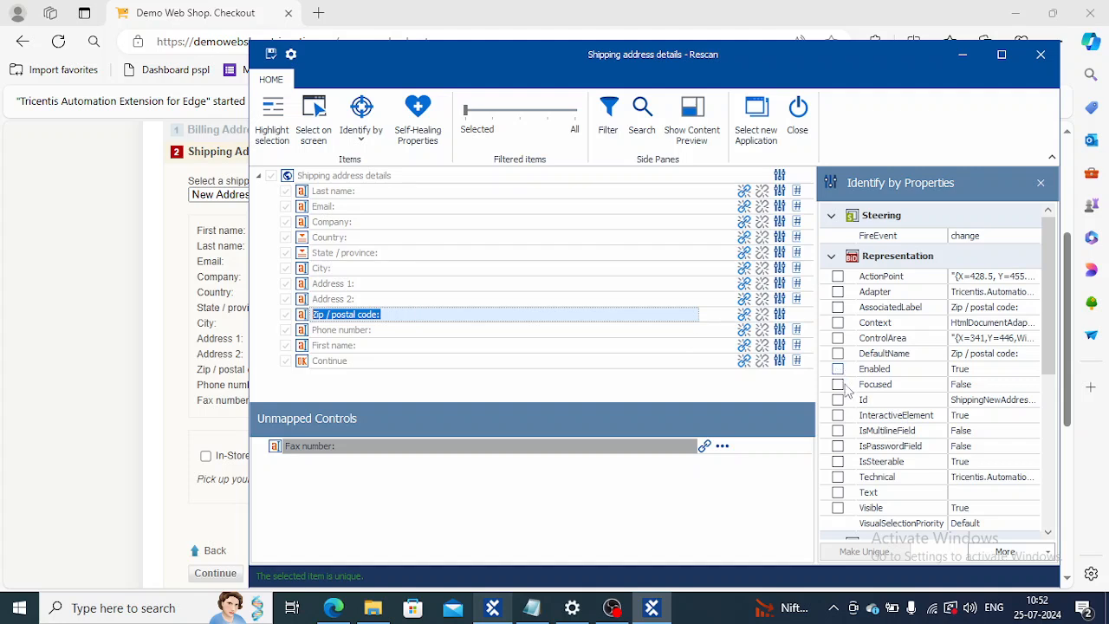
pyautogui.click(842, 511)
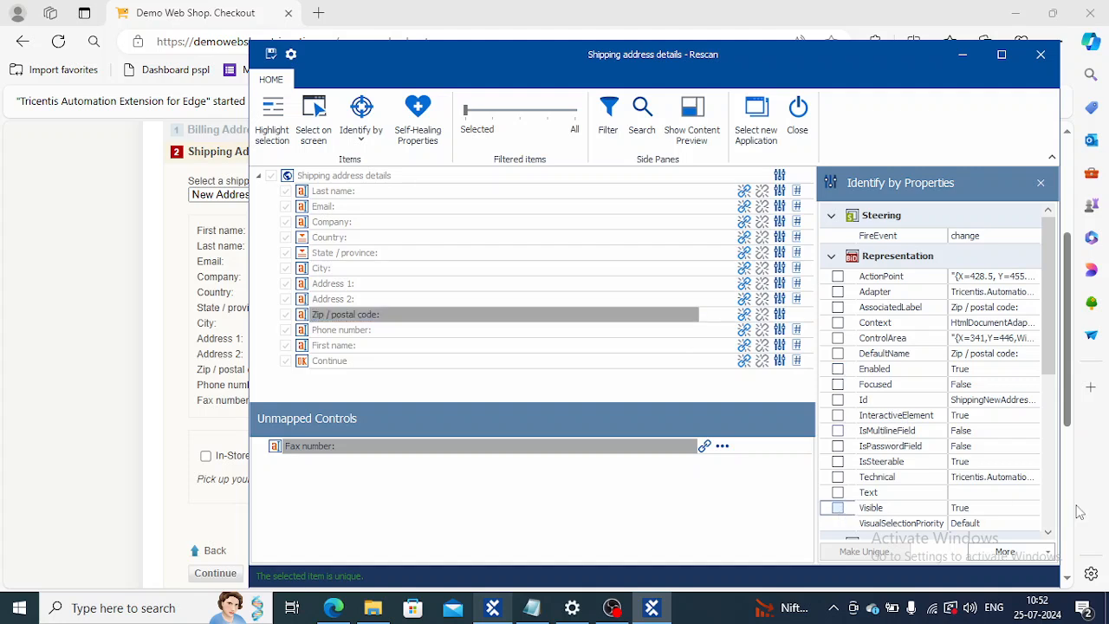
pyautogui.click(1047, 532)
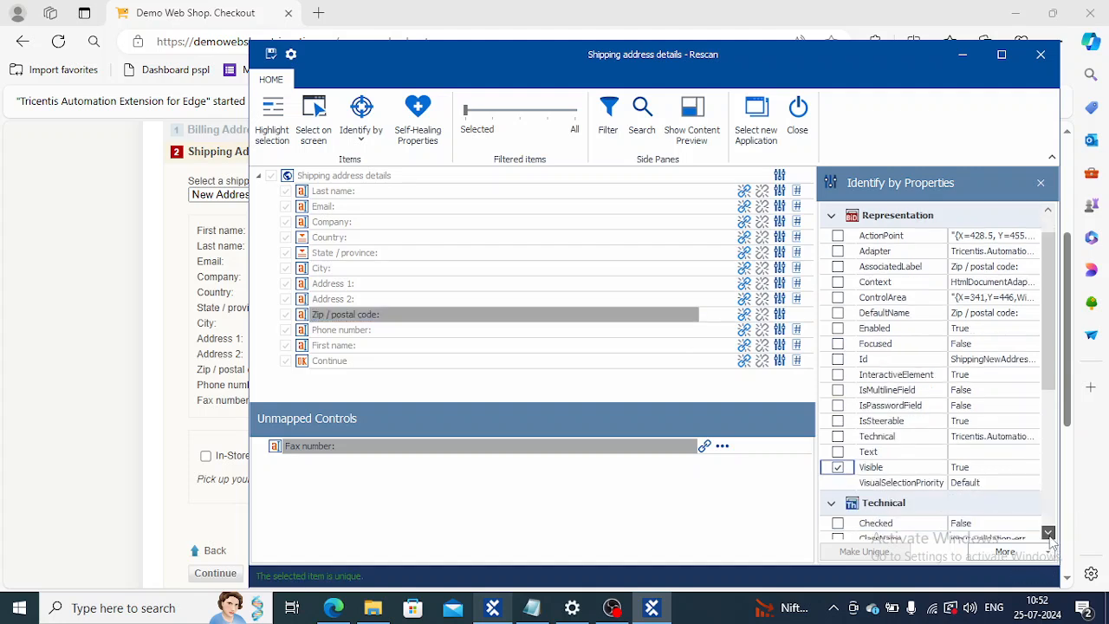
pyautogui.scroll(-4, 1047, 531)
pyautogui.click(838, 452)
pyautogui.click(838, 452)
pyautogui.click(1047, 532)
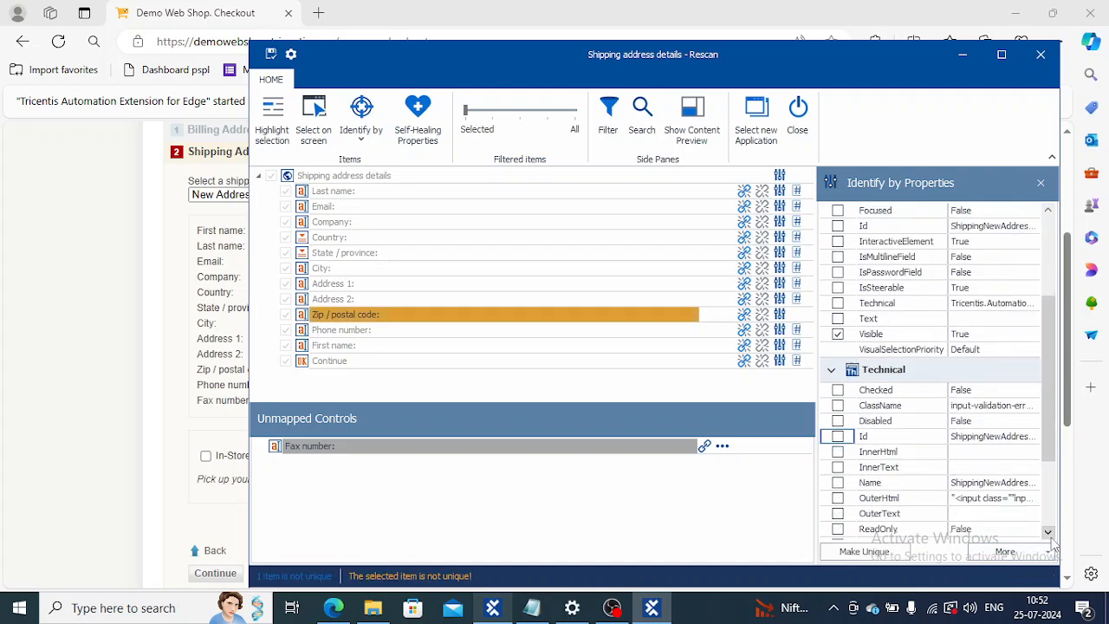
pyautogui.scroll(-2, 1052, 544)
pyautogui.click(839, 452)
pyautogui.click(839, 452)
# Step: Identify the Zip / postal code control by index 9 of 11 and save the module
pyautogui.click(364, 135)
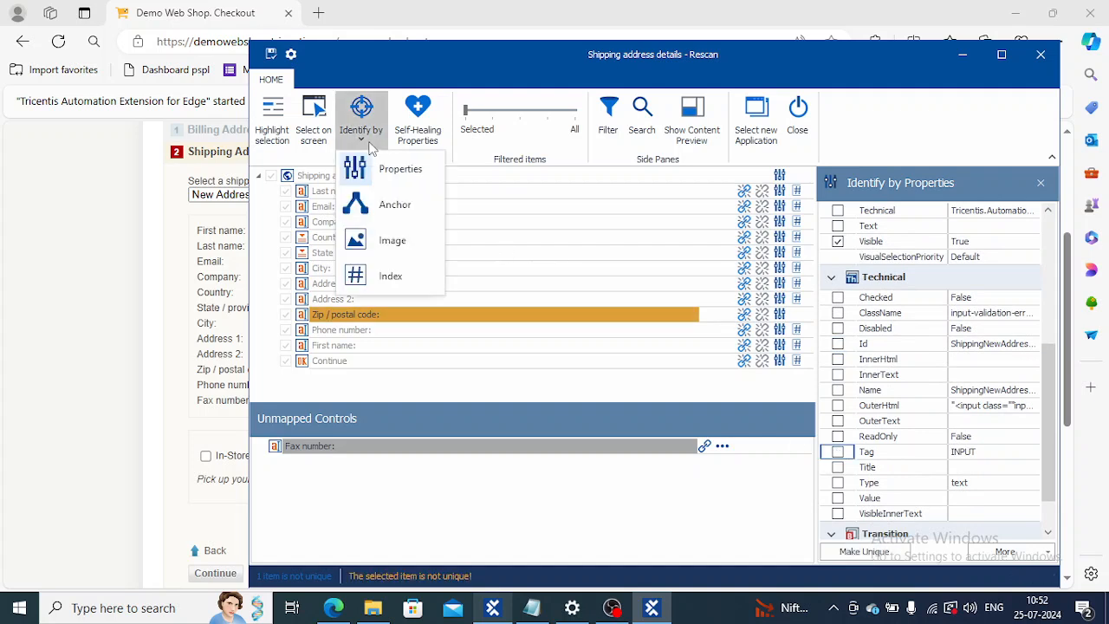
pyautogui.click(389, 275)
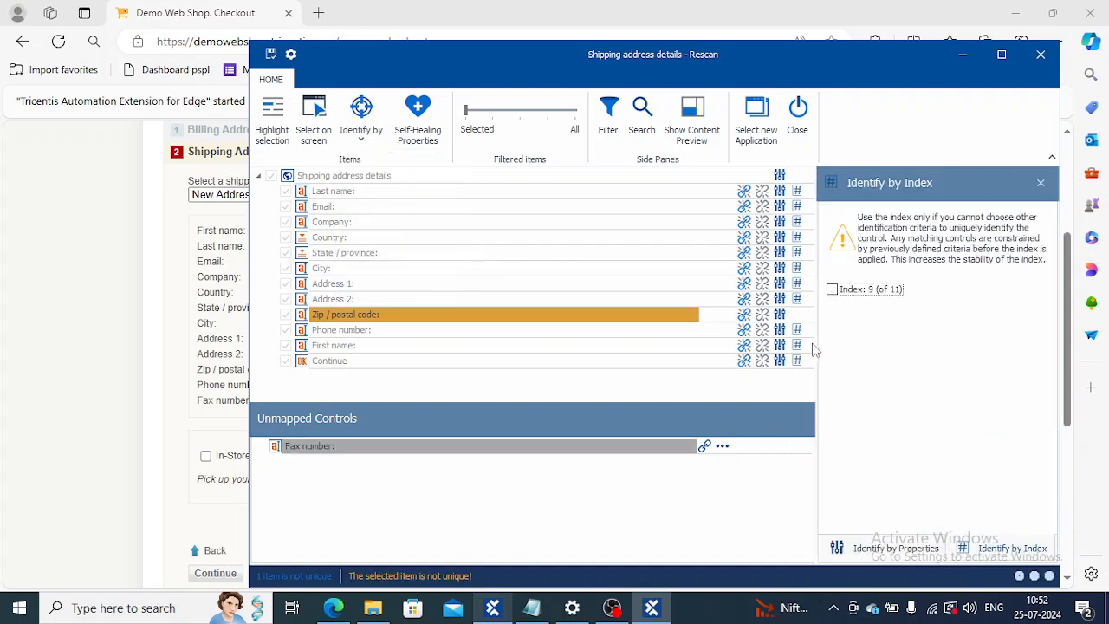
pyautogui.click(832, 289)
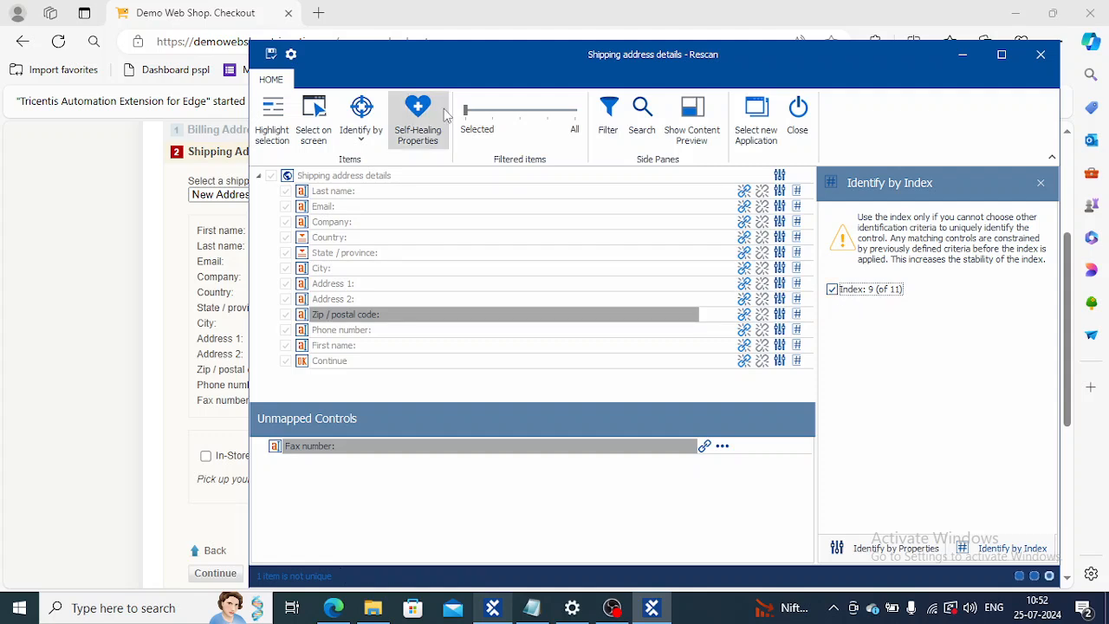
pyautogui.click(270, 55)
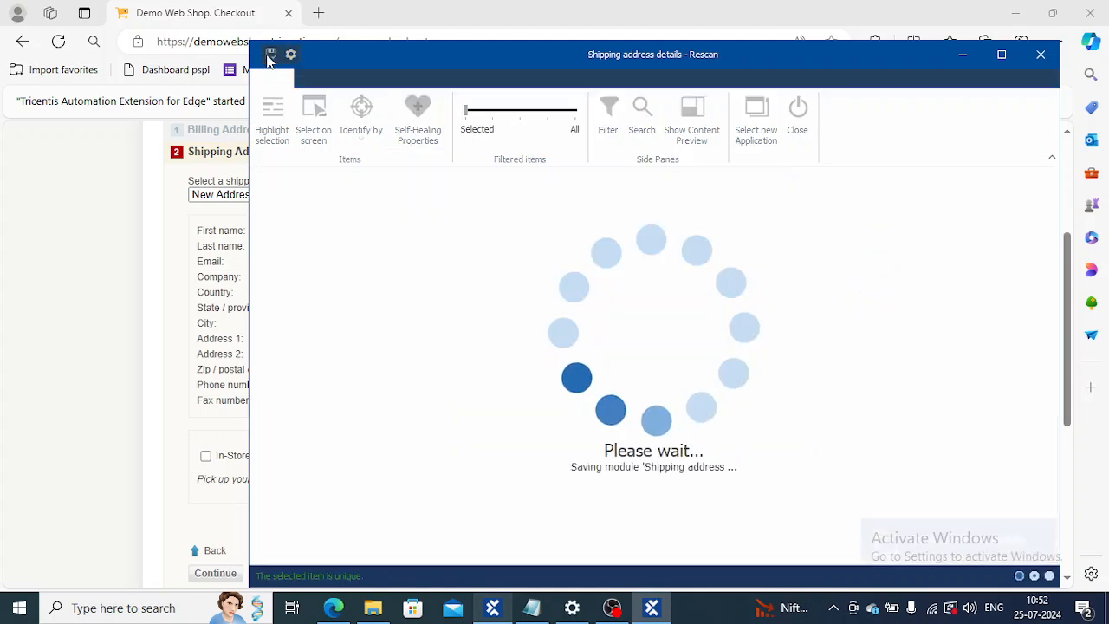
# Step: Save the Shipping address details module with the Zip / postal code mapping
pyautogui.click(270, 55)
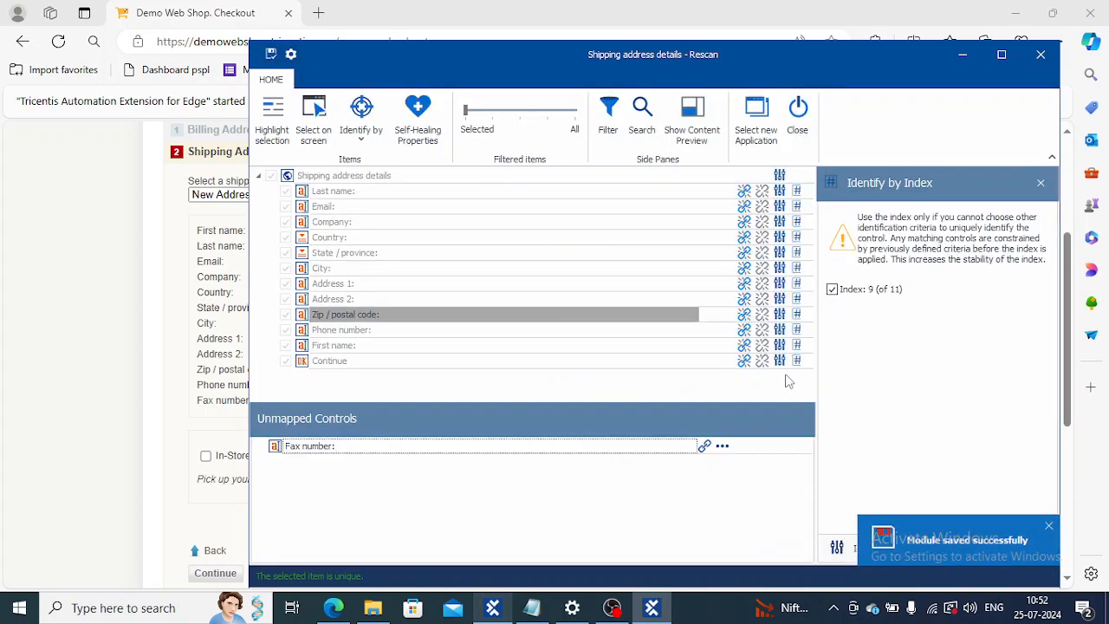
# Step: Try to map the unmapped Fax number control to the Fax number field picked on the checkout form
pyautogui.click(705, 446)
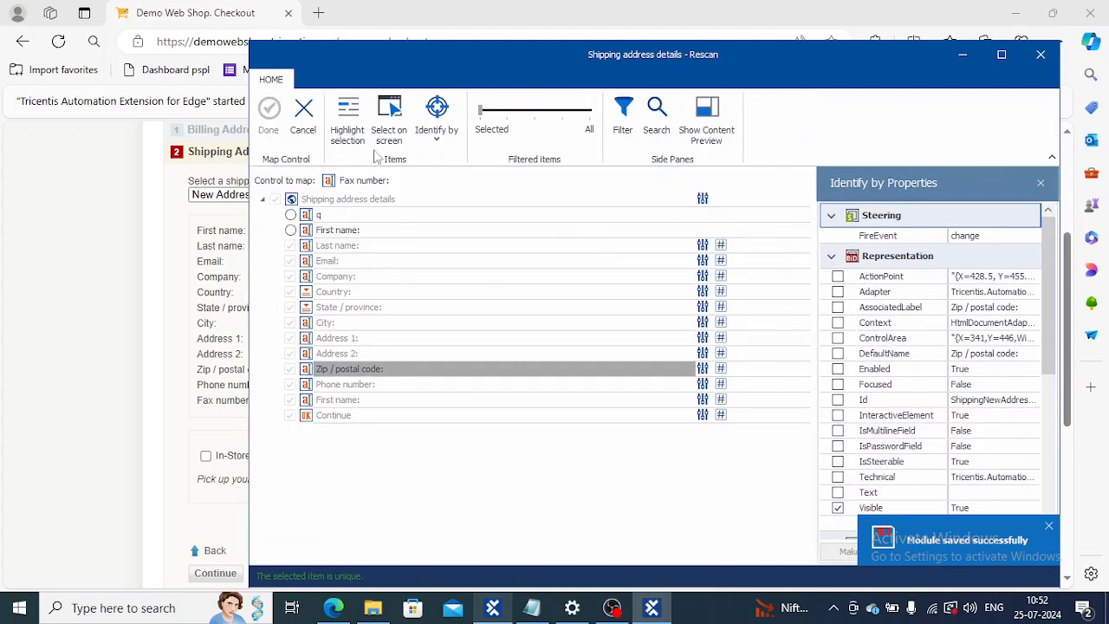
pyautogui.moveTo(337, 66); pyautogui.dragTo(768, 60)
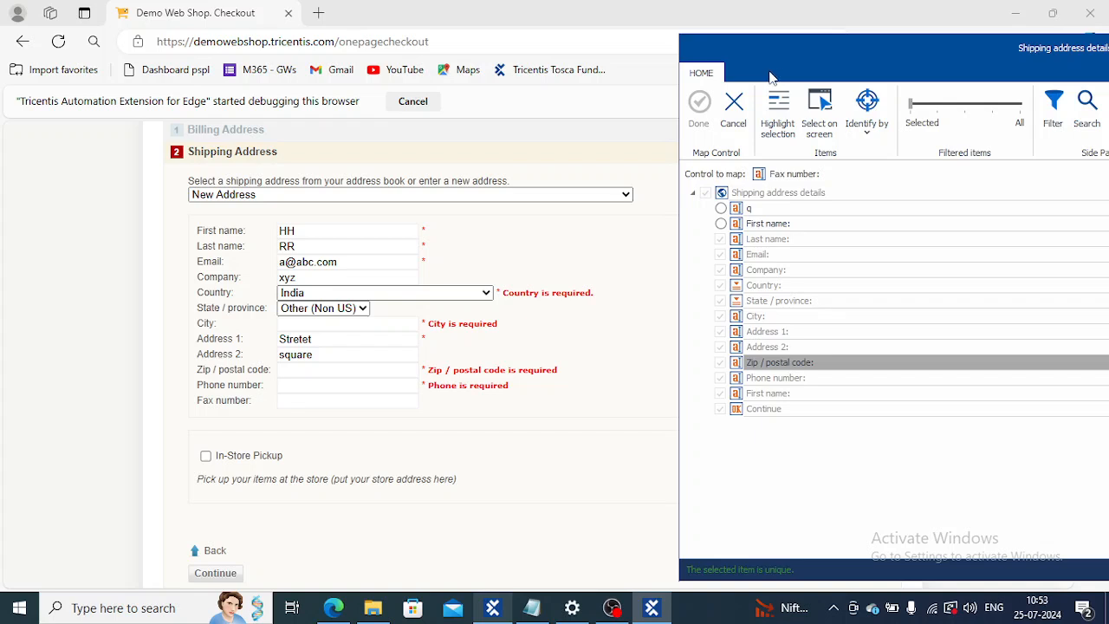
pyautogui.click(814, 107)
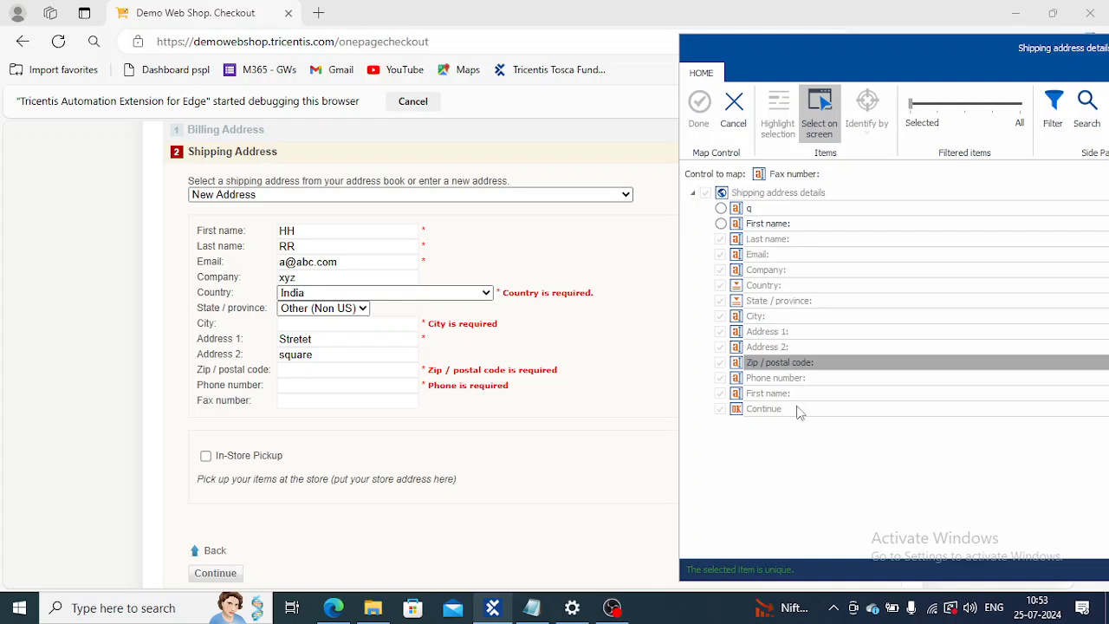
pyautogui.click(824, 126)
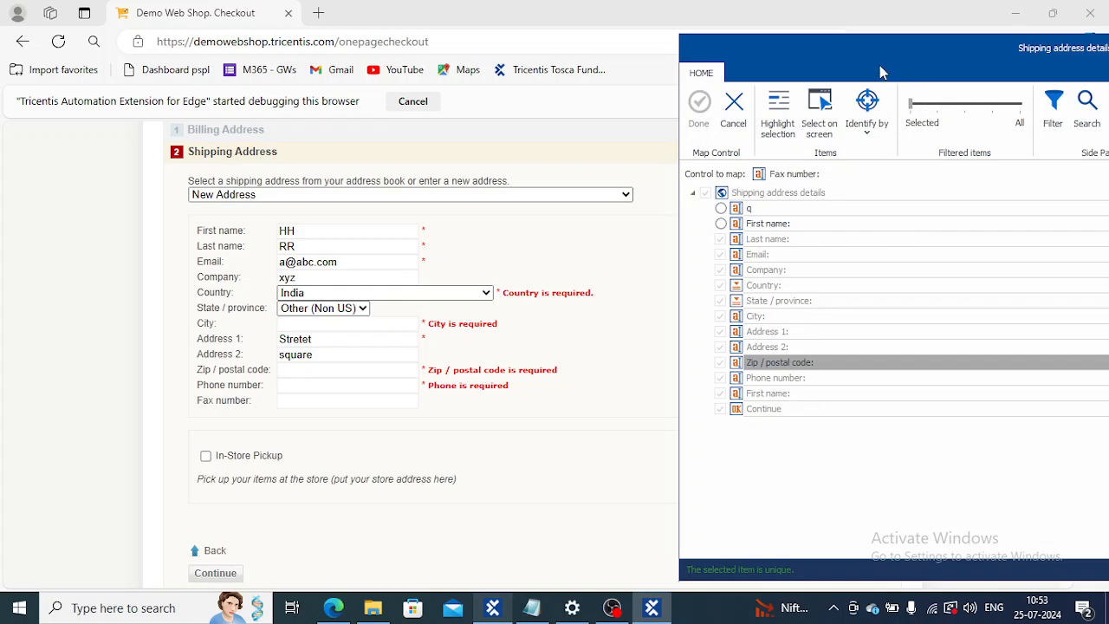
pyautogui.moveTo(879, 65); pyautogui.dragTo(810, 67)
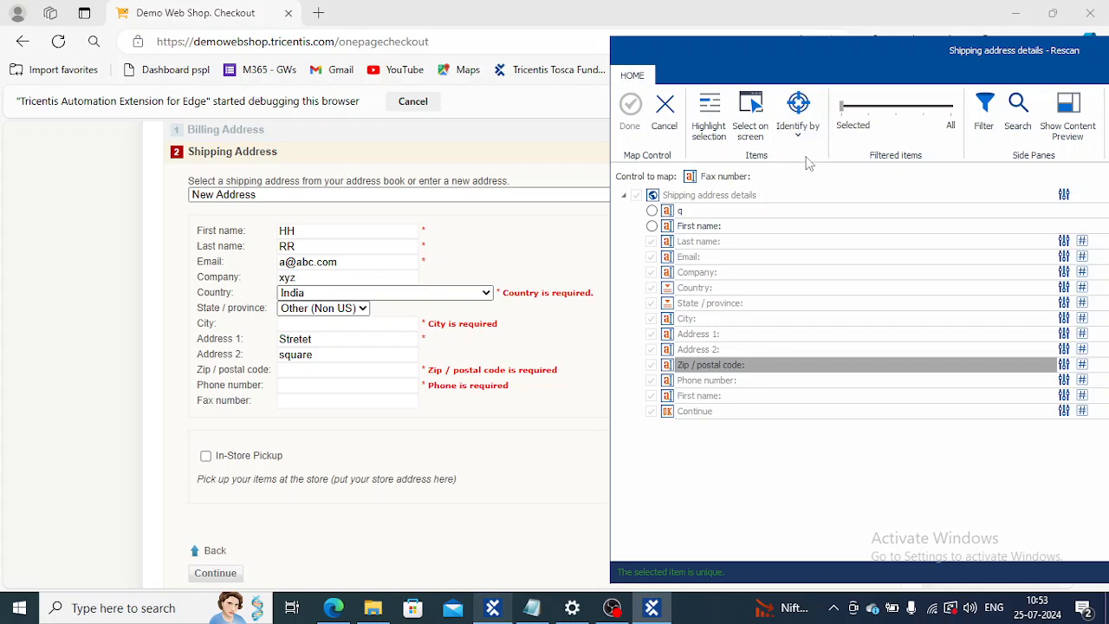
pyautogui.click(762, 141)
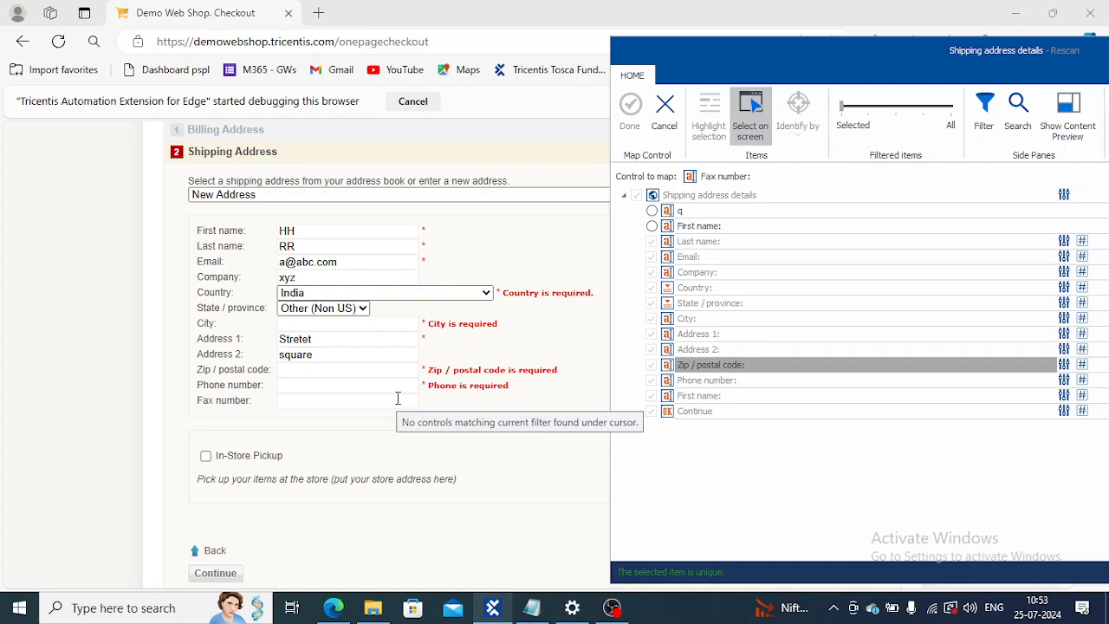
pyautogui.click(754, 116)
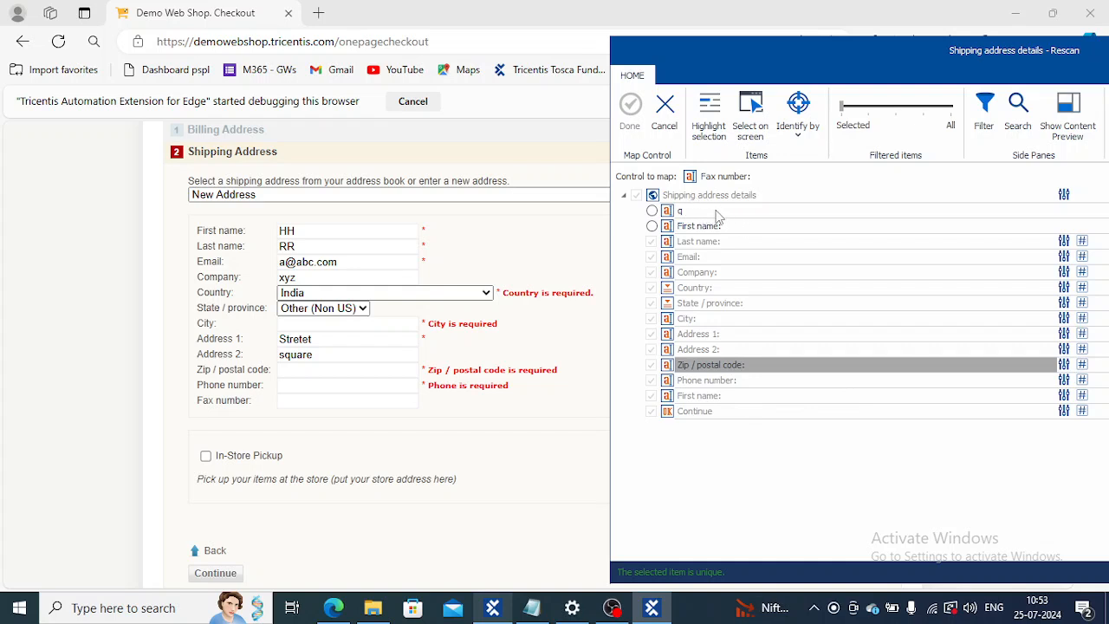
pyautogui.click(666, 126)
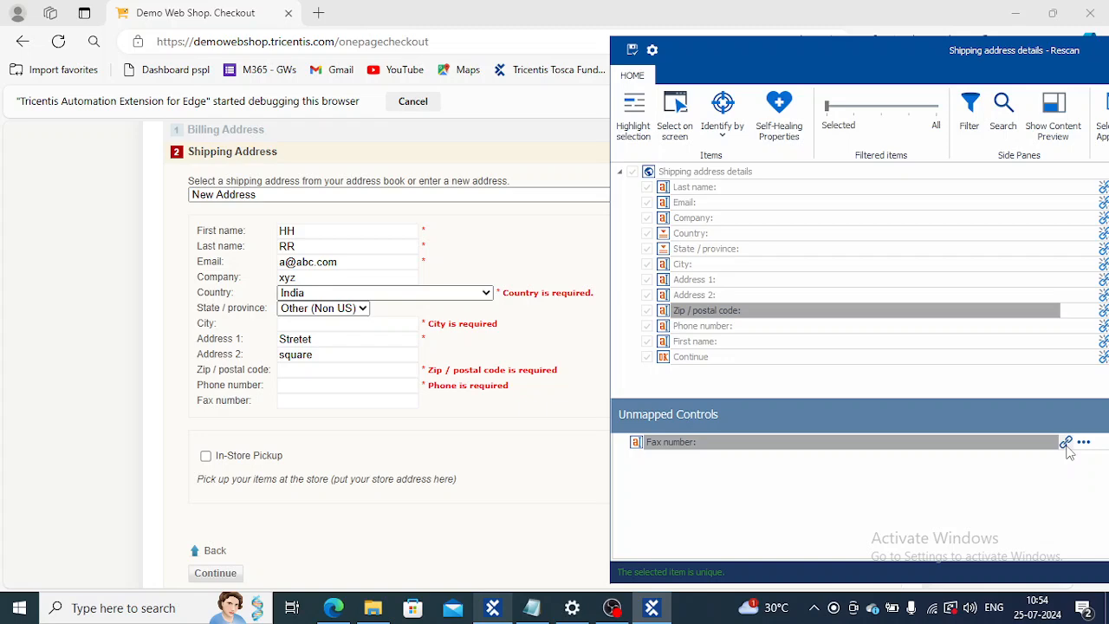
# Step: Highlight the q and First name mapping candidates for the Fax number control on the checkout form, leaving the control unmapped
pyautogui.click(1066, 444)
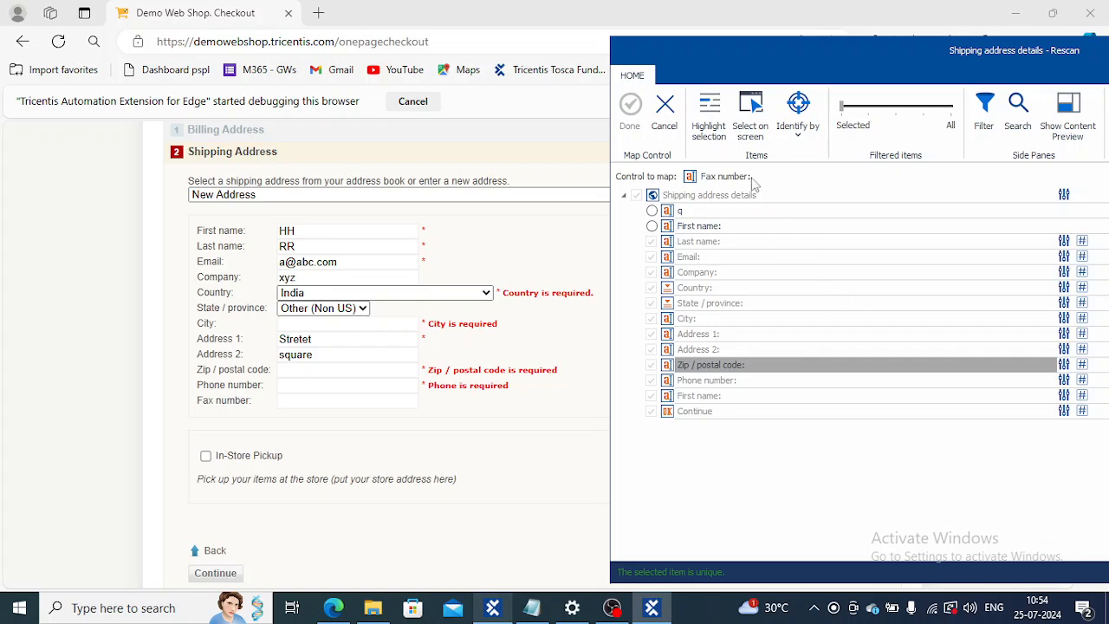
pyautogui.click(711, 134)
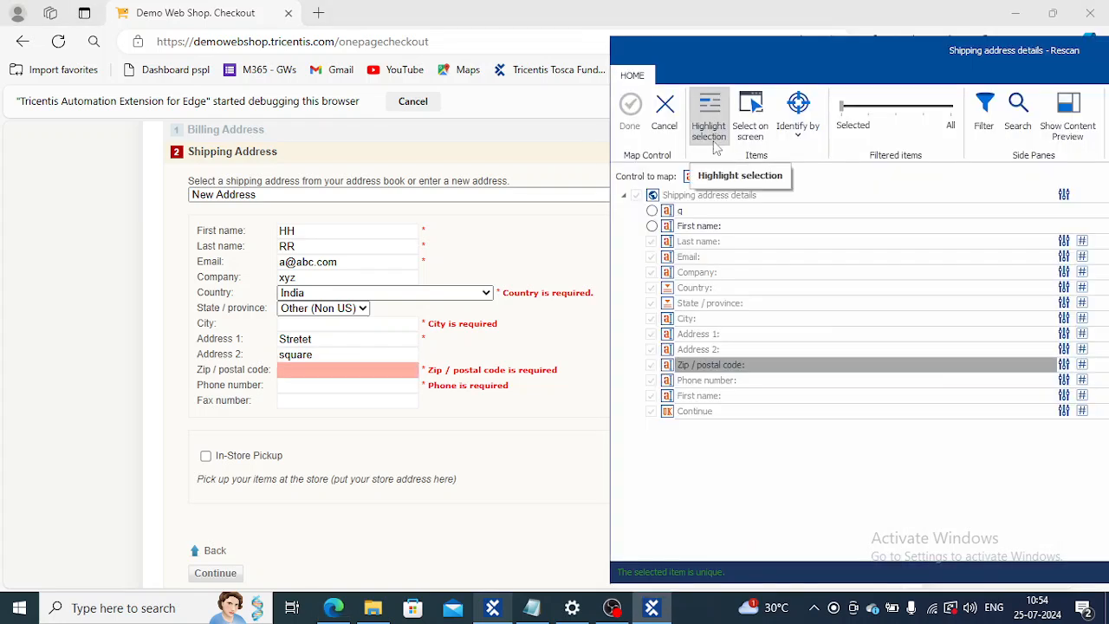
pyautogui.doubleClick(692, 217)
pyautogui.doubleClick(703, 227)
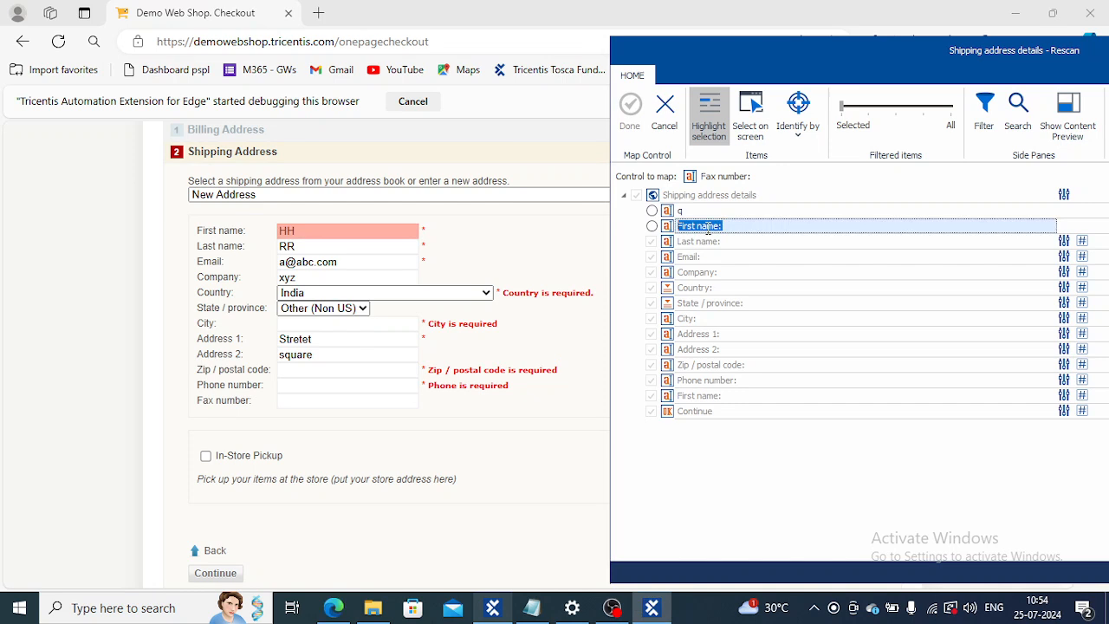
pyautogui.click(708, 116)
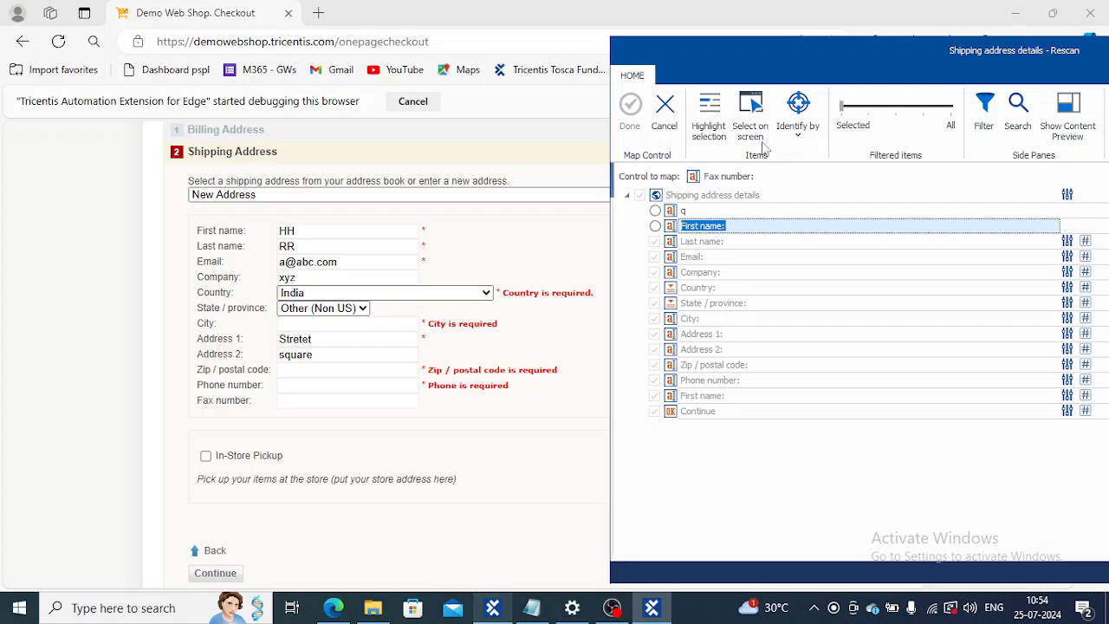
pyautogui.moveTo(789, 54); pyautogui.dragTo(217, 63)
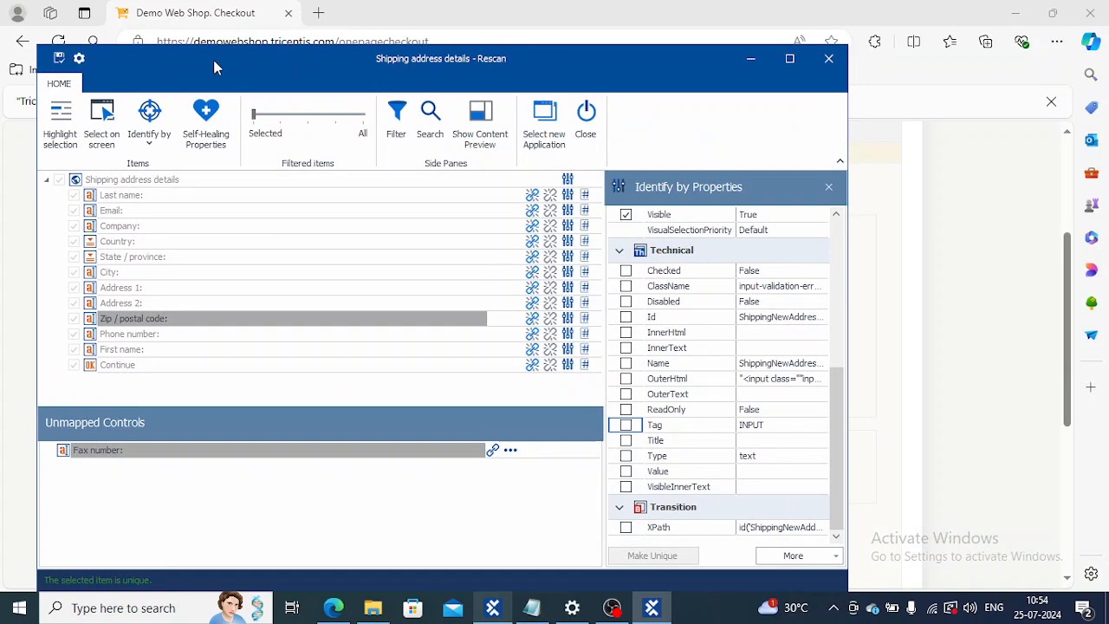
# Step: Make Visible the only identifying property of the First name control, removing ClassName and Tag
pyautogui.click(131, 351)
pyautogui.click(132, 351)
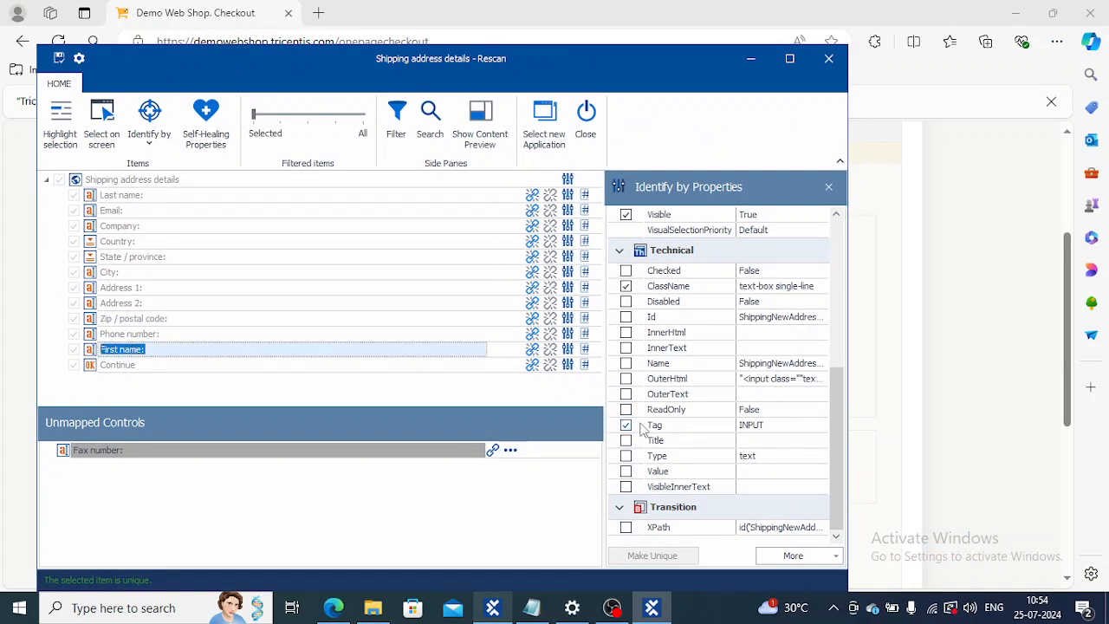
pyautogui.click(626, 288)
pyautogui.click(625, 426)
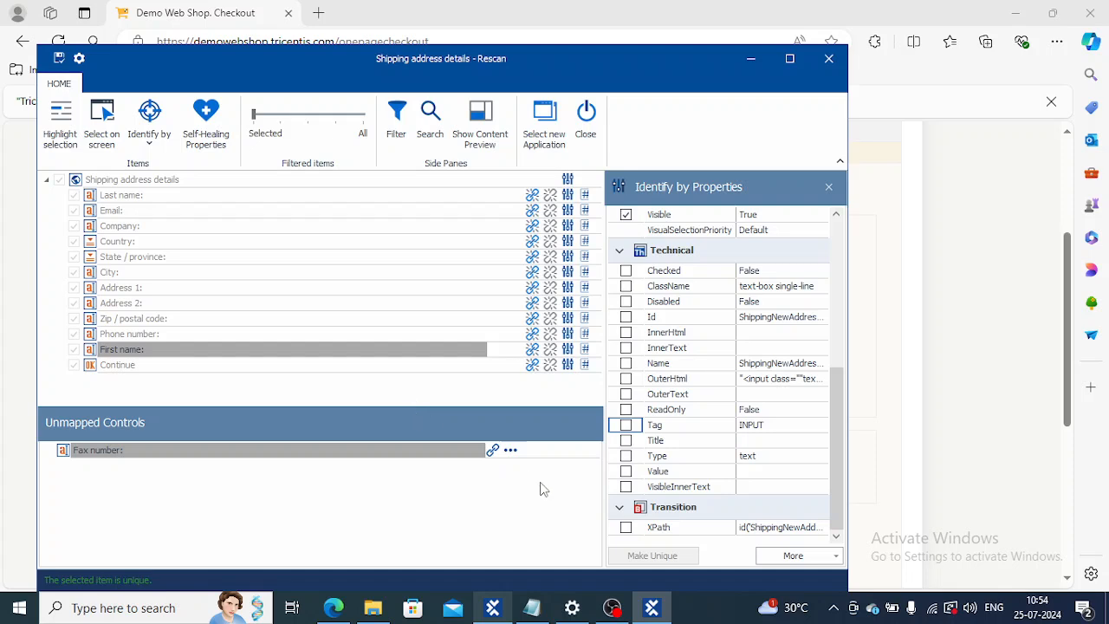
# Step: Identify the First name control by index 1 and save the module
pyautogui.click(165, 138)
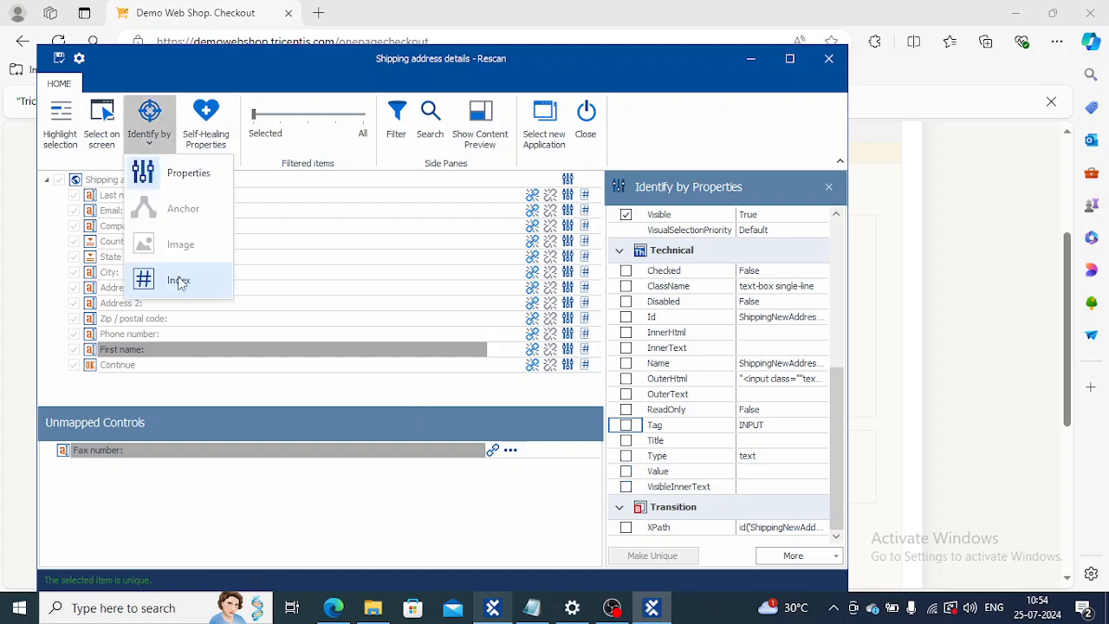
pyautogui.click(179, 282)
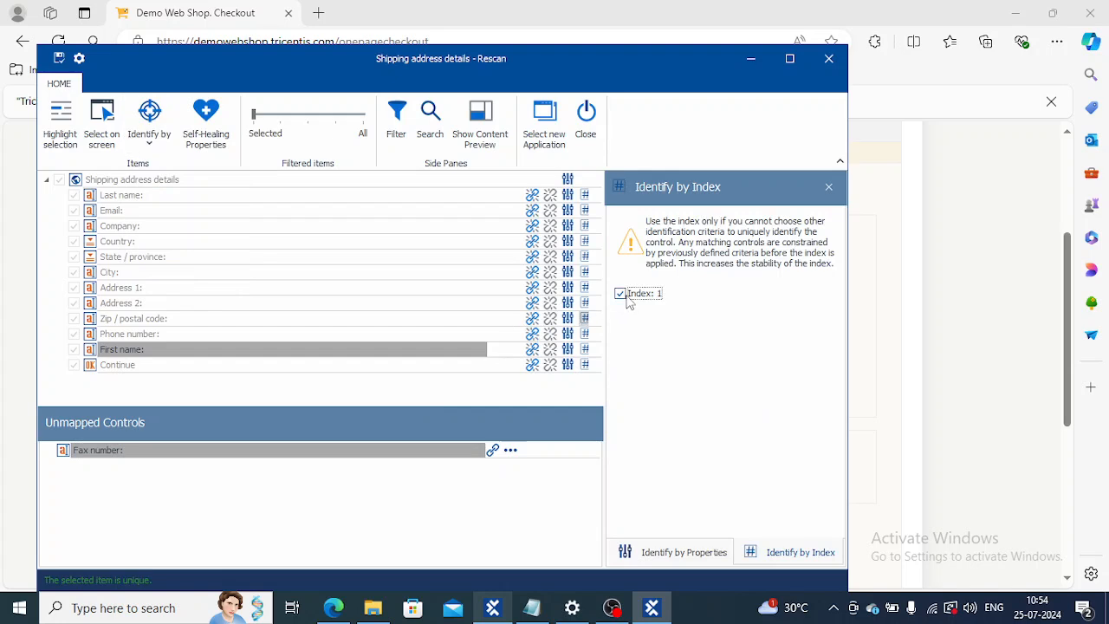
pyautogui.click(59, 59)
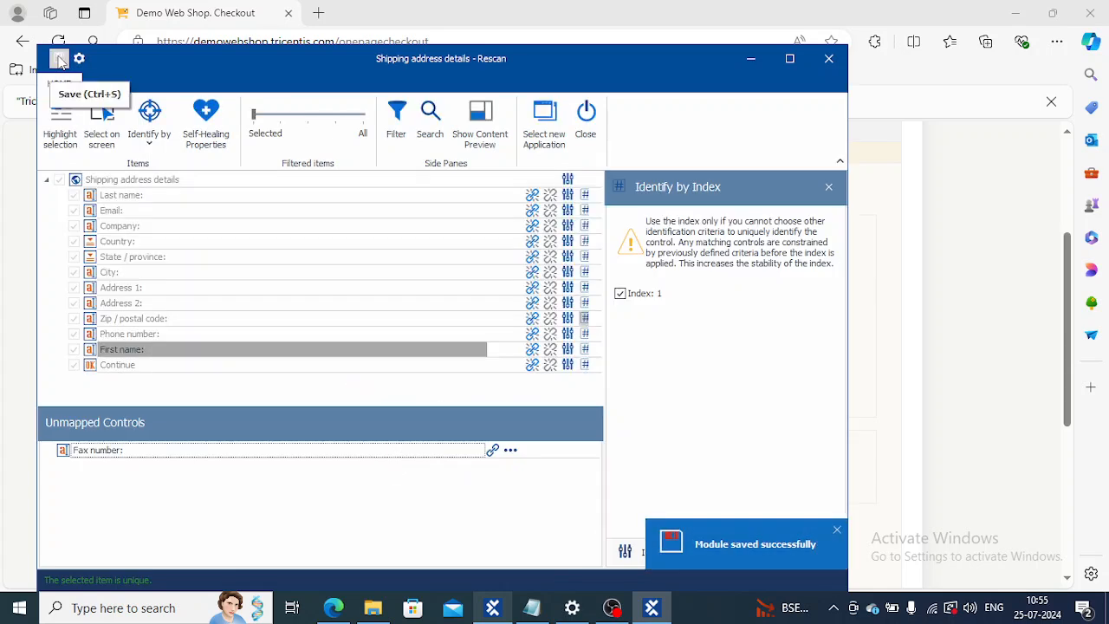
# Step: Save the Shipping address details module again and close the rescan
pyautogui.click(828, 186)
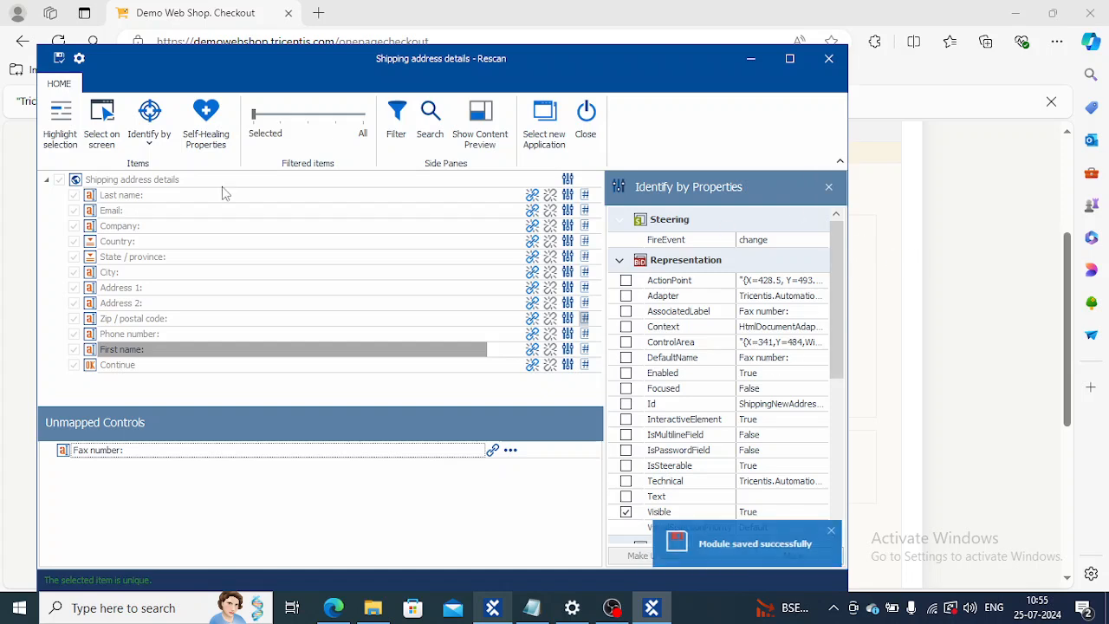
pyautogui.click(61, 59)
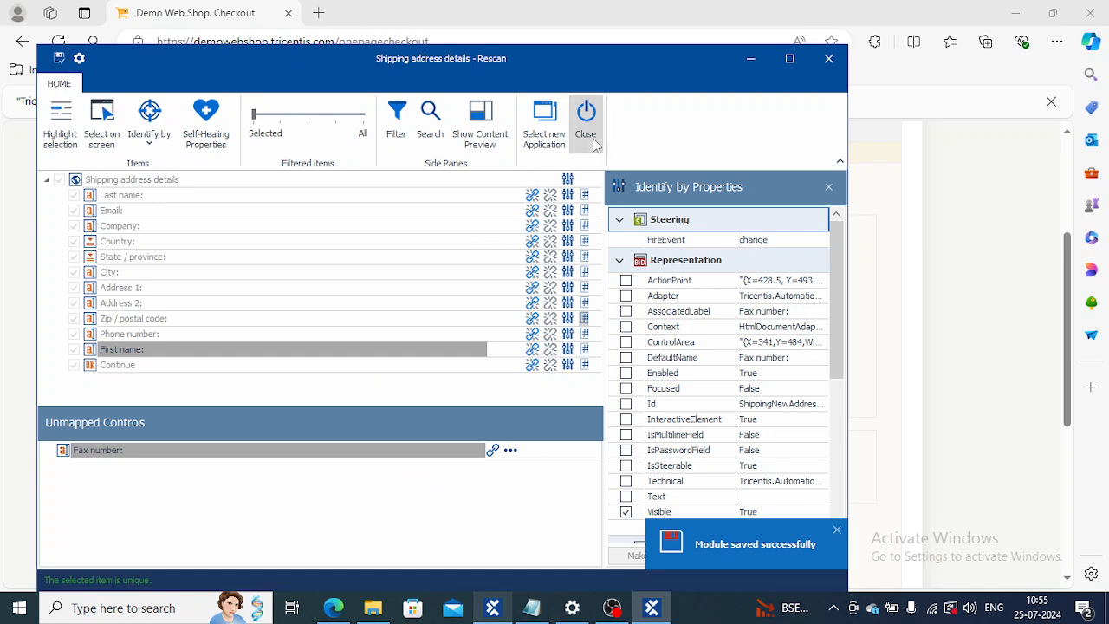
pyautogui.click(587, 130)
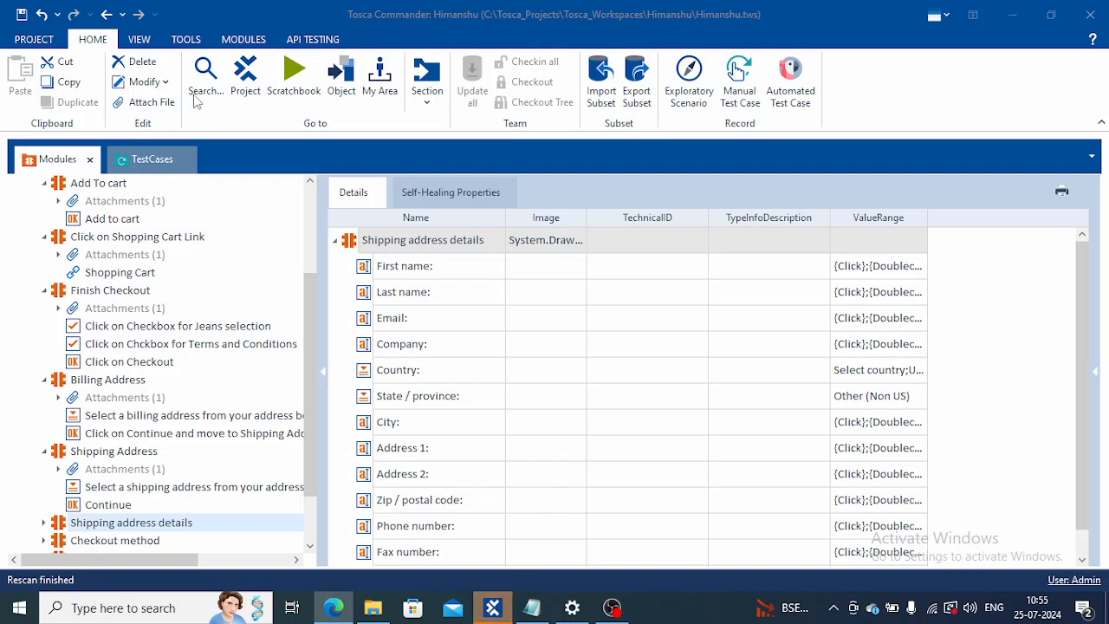
# Step: Compare the Shipping address details test step values with the required fields on the checkout form in Edge
pyautogui.click(152, 161)
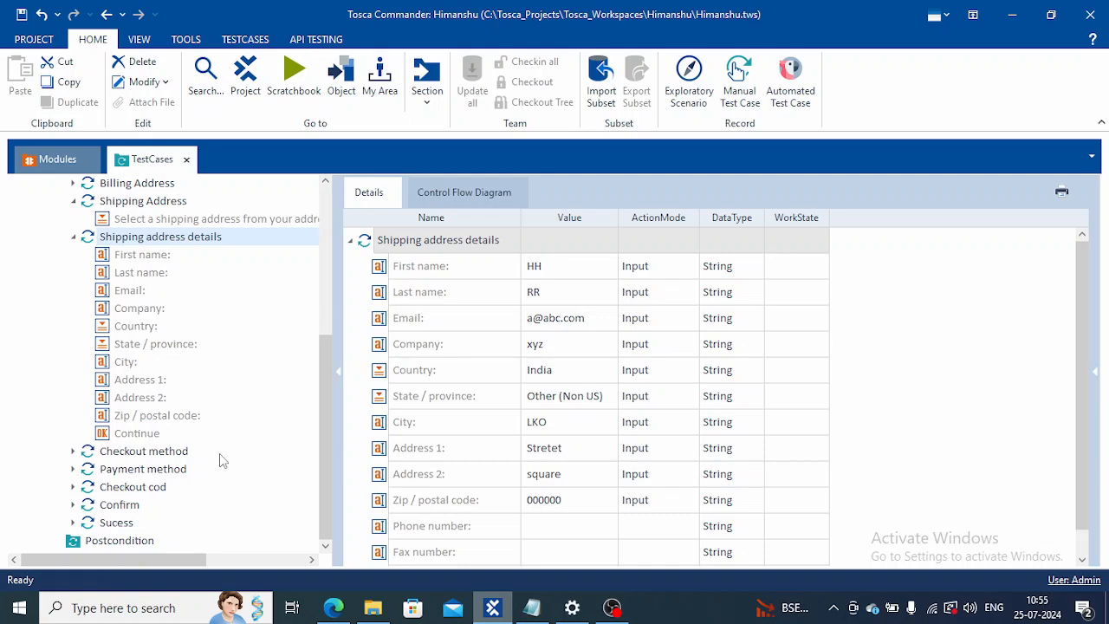
pyautogui.click(334, 608)
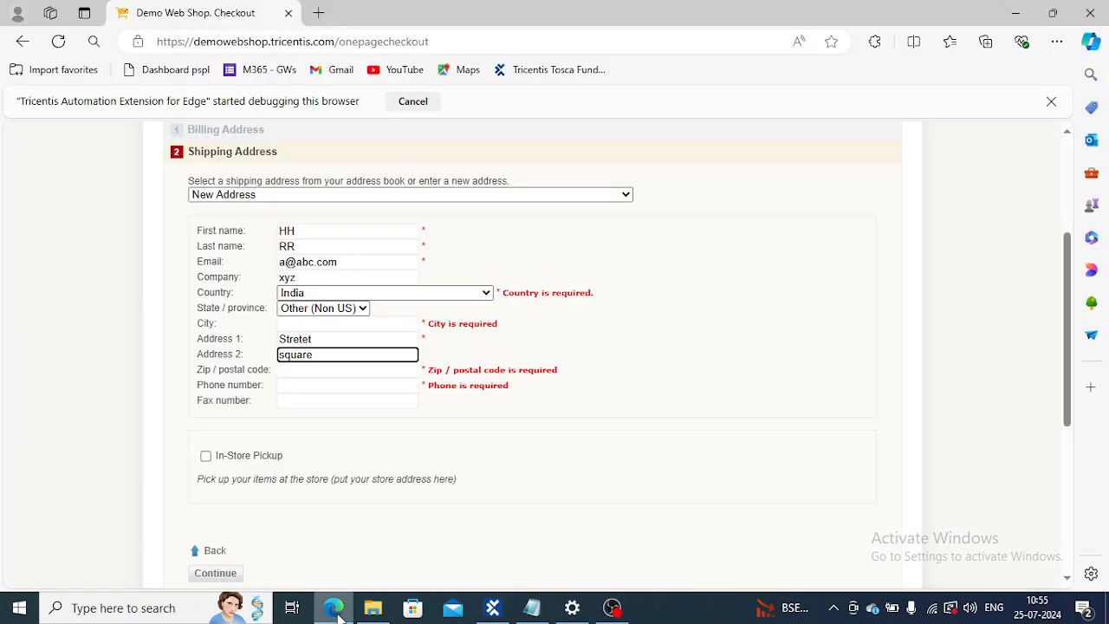
pyautogui.click(334, 608)
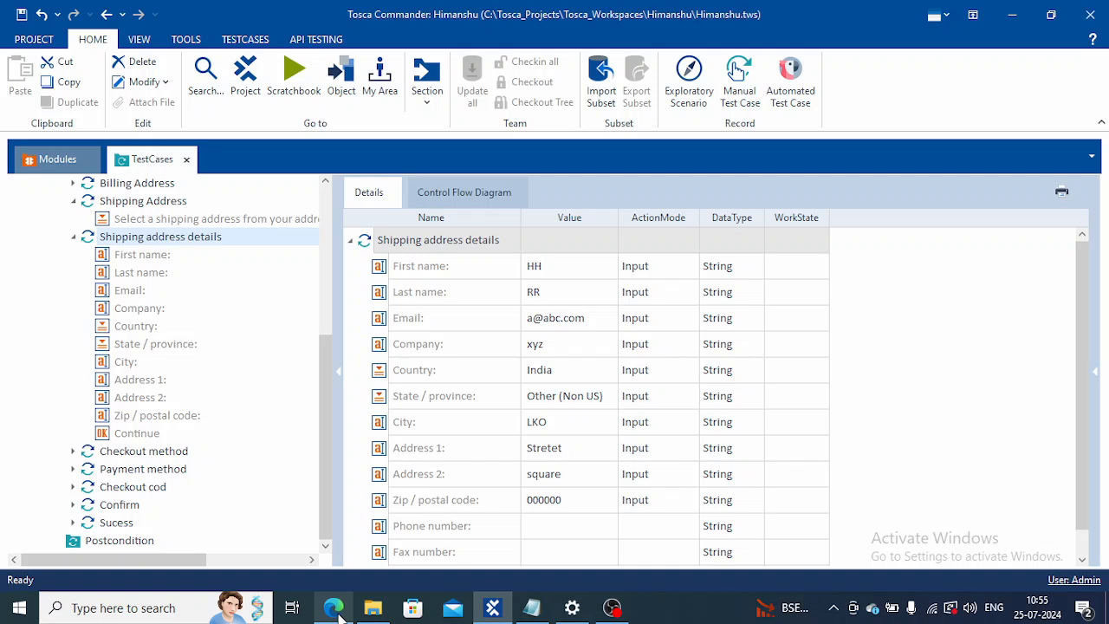
pyautogui.click(334, 608)
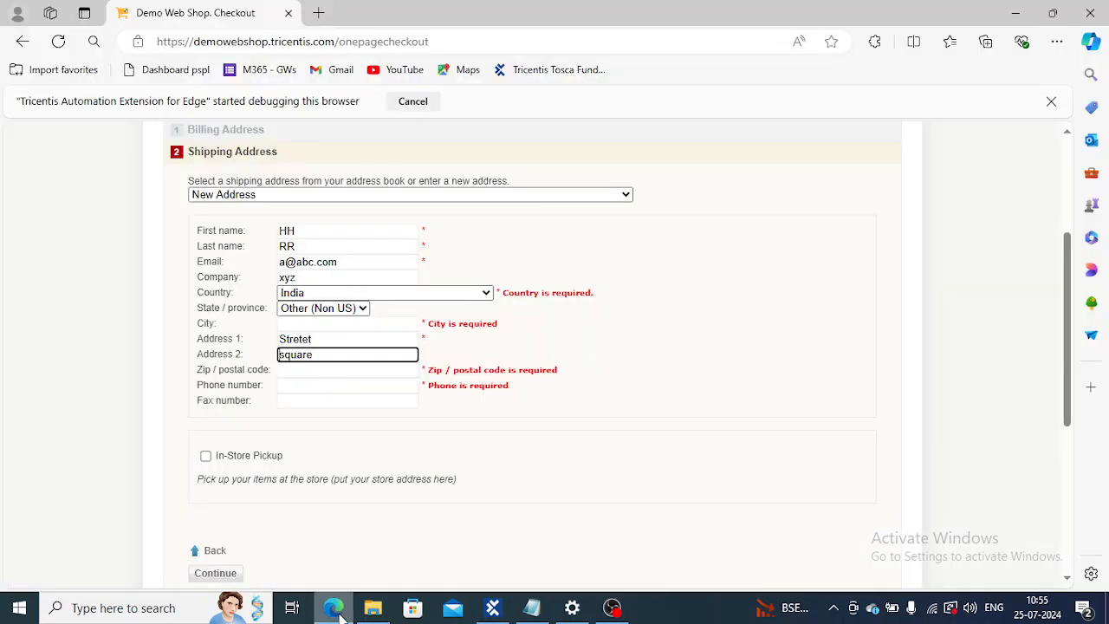
pyautogui.click(334, 608)
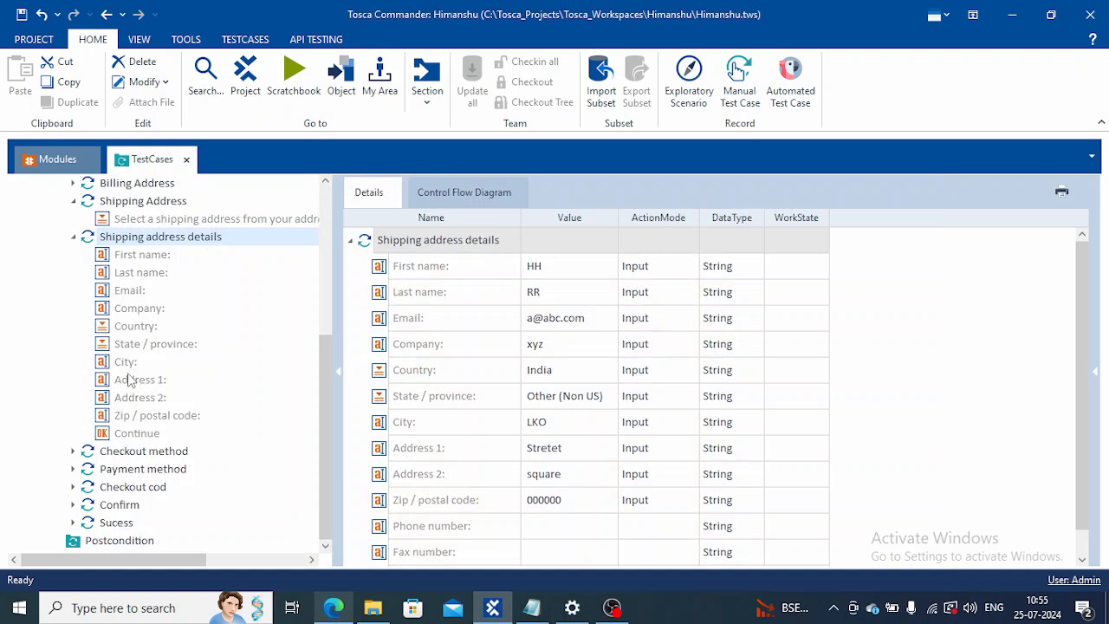
# Step: Jump from the Shipping address details test step to its module and expand the module's list of controls
pyautogui.rightClick(170, 243)
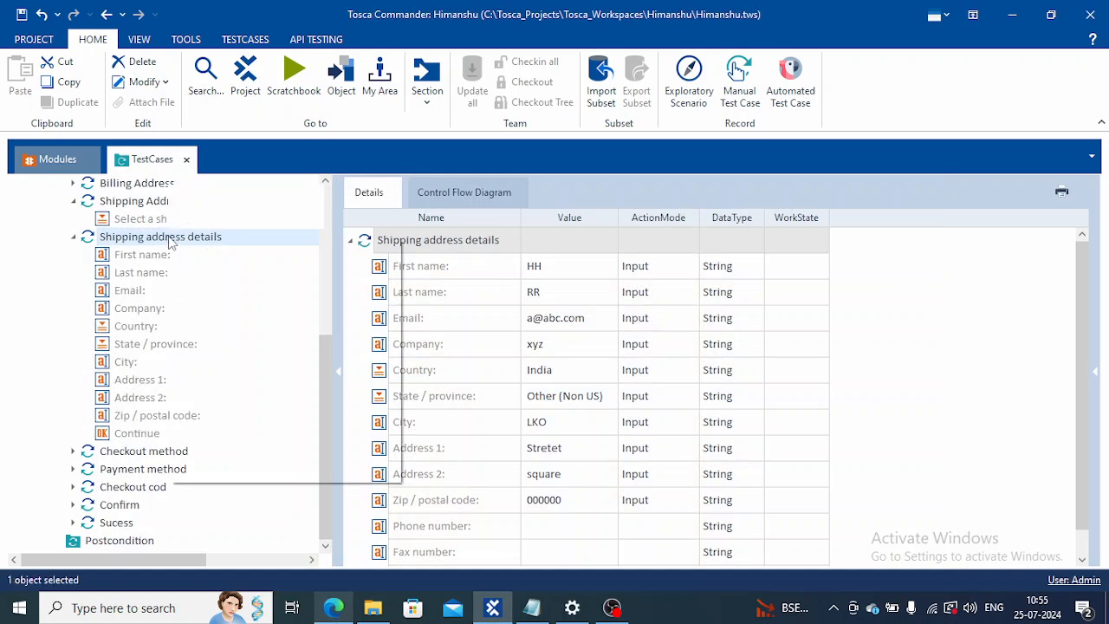
pyautogui.click(237, 249)
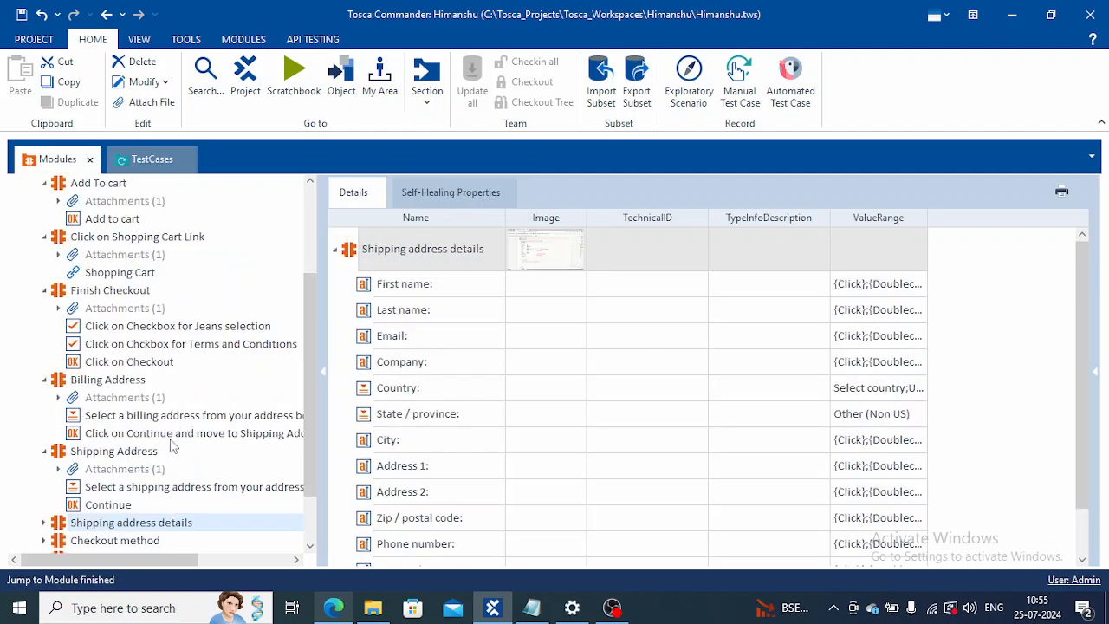
pyautogui.click(310, 546)
pyautogui.click(310, 547)
pyautogui.click(310, 547)
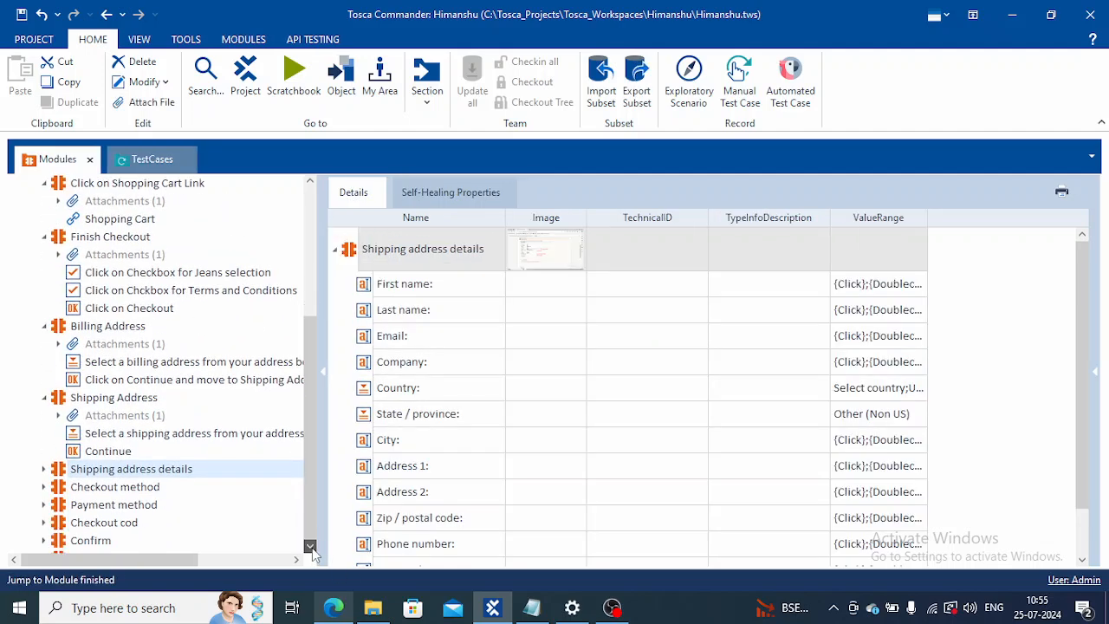
pyautogui.click(310, 546)
pyautogui.click(46, 452)
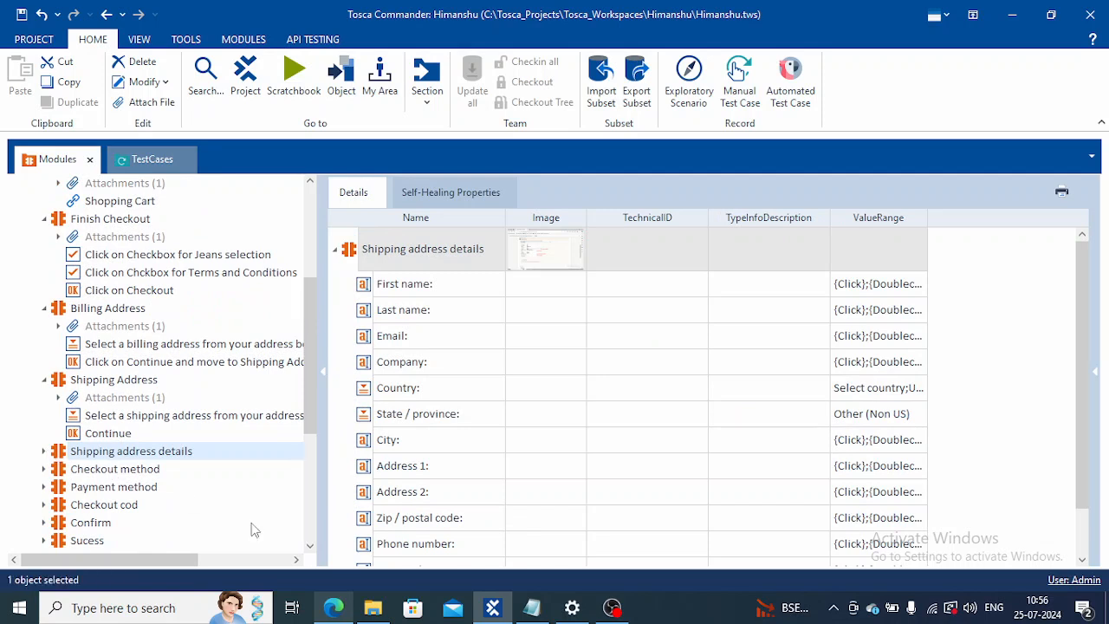
pyautogui.click(313, 546)
pyautogui.click(313, 545)
pyautogui.click(313, 545)
pyautogui.click(313, 545)
pyautogui.click(313, 545)
pyautogui.click(312, 545)
pyautogui.click(313, 545)
pyautogui.doubleClick(313, 544)
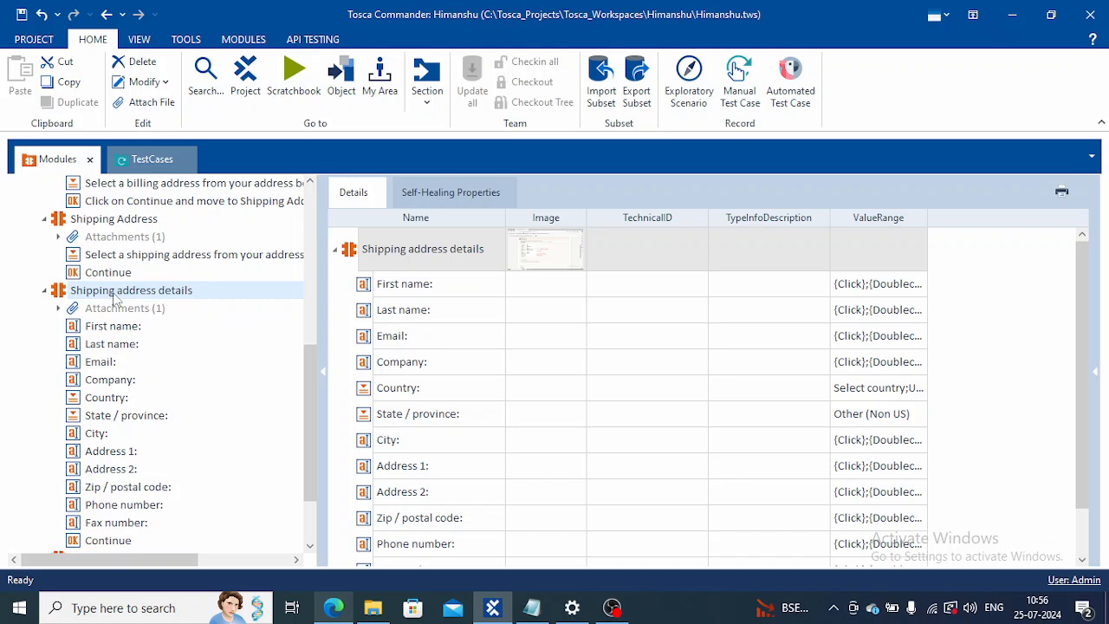
# Step: Add the module's Phone number control to the Shipping address details test step, between Zip / postal code and Continue
pyautogui.moveTo(107, 299); pyautogui.dragTo(109, 249)
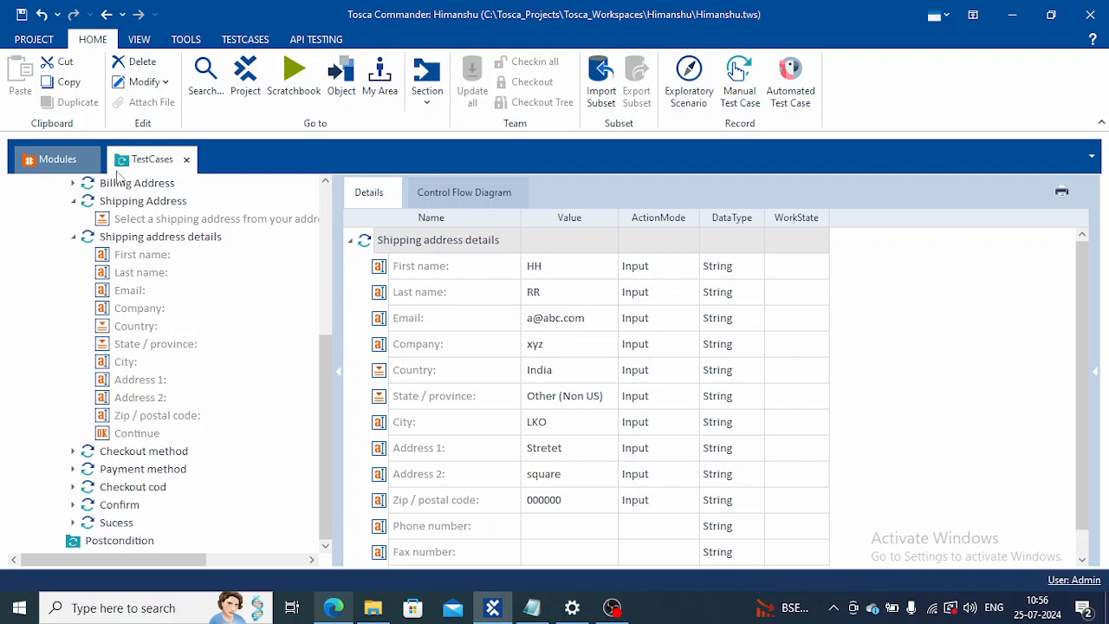
pyautogui.click(57, 161)
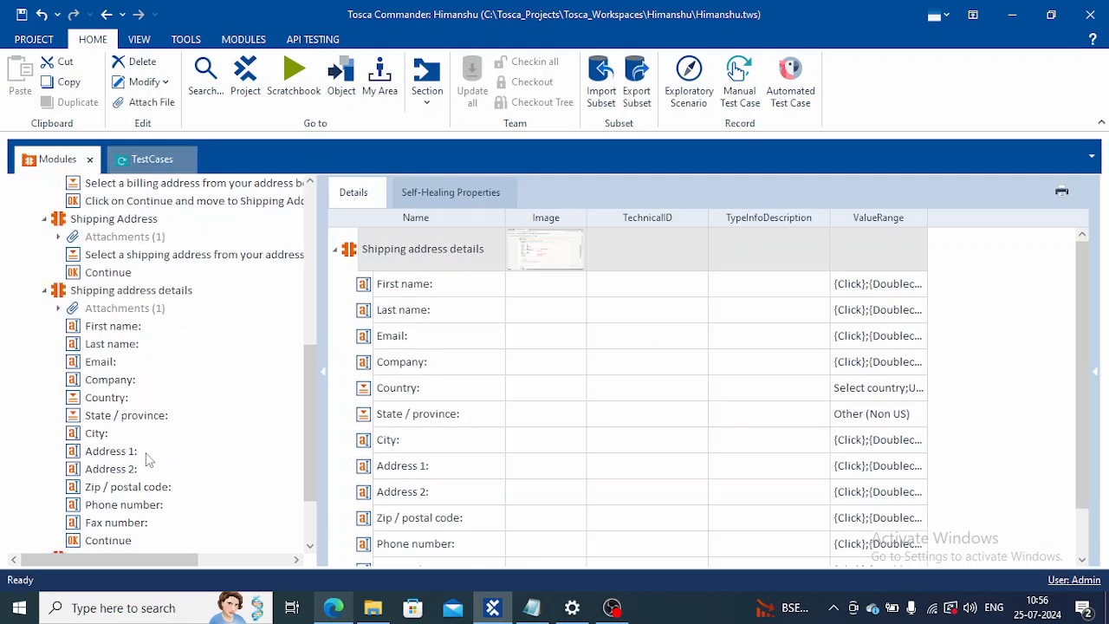
pyautogui.moveTo(126, 506); pyautogui.dragTo(136, 252)
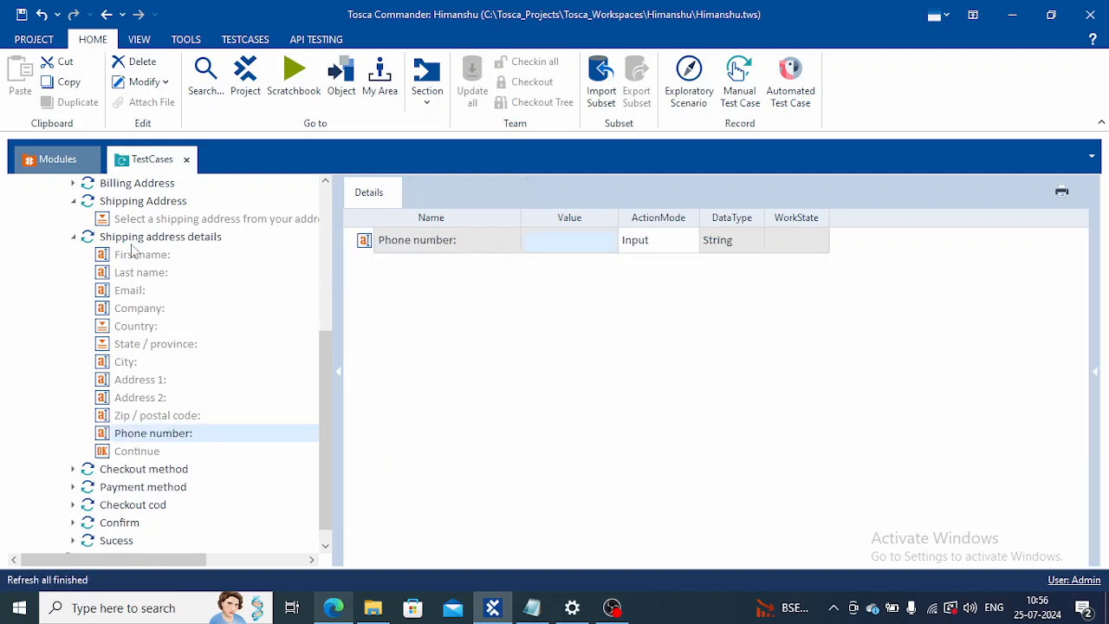
# Step: Enter a ten-digit phone number as the Phone number value in the Shipping address details test step
pyautogui.click(137, 454)
pyautogui.click(158, 437)
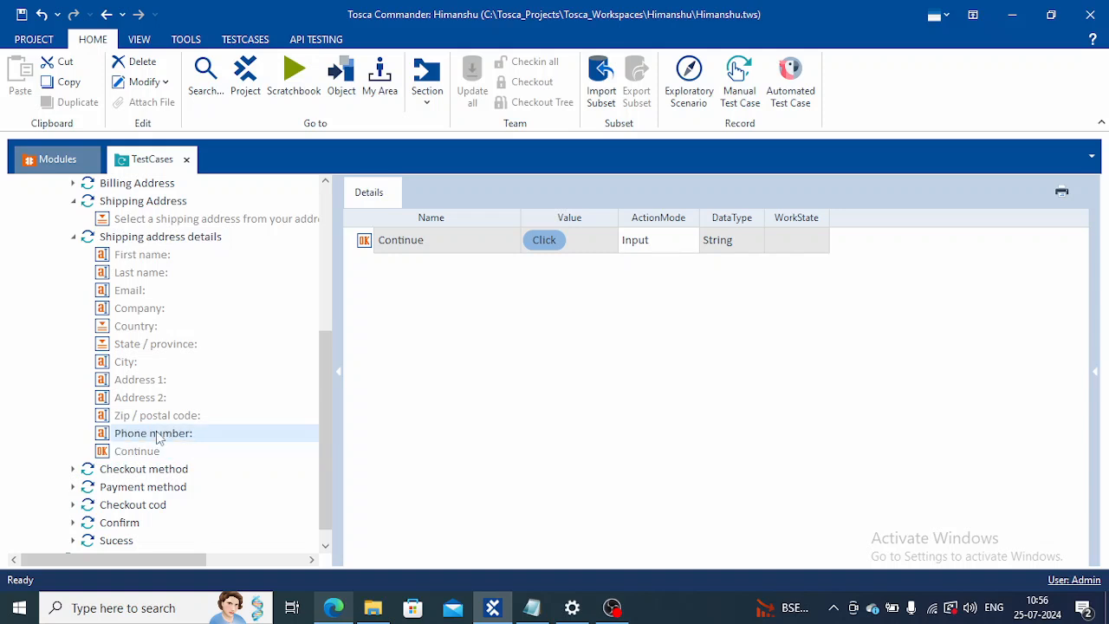
pyautogui.click(567, 243)
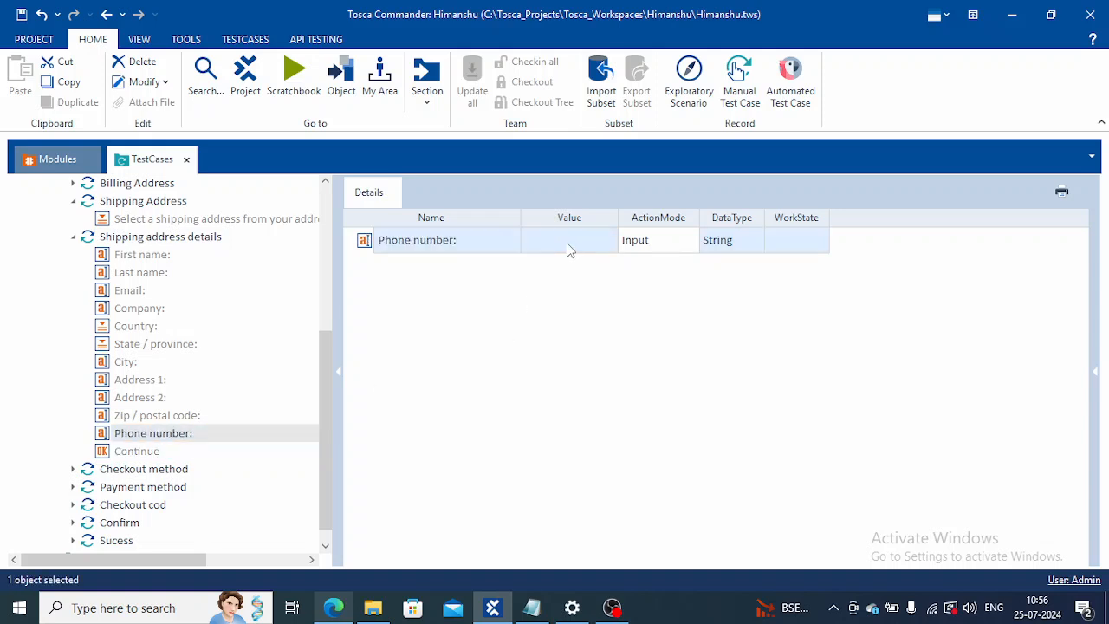
pyautogui.click(567, 245)
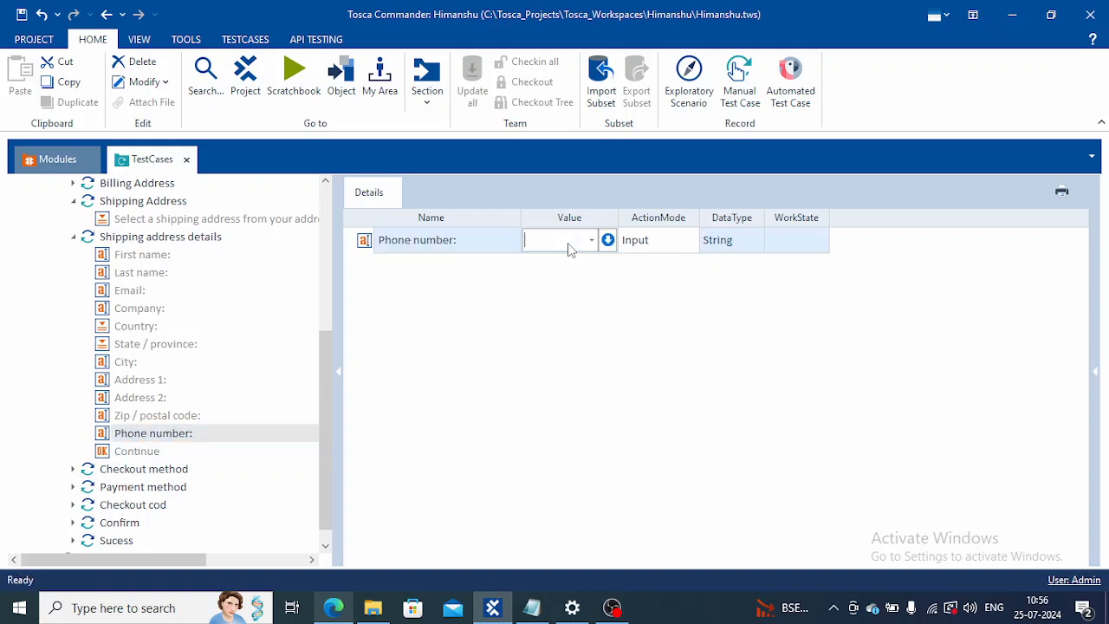
pyautogui.write('0')
pyautogui.press('BackSpace')
pyautogui.press('BackSpace')
pyautogui.press('BackSpace')
pyautogui.press('BackSpace')
pyautogui.click(571, 342)
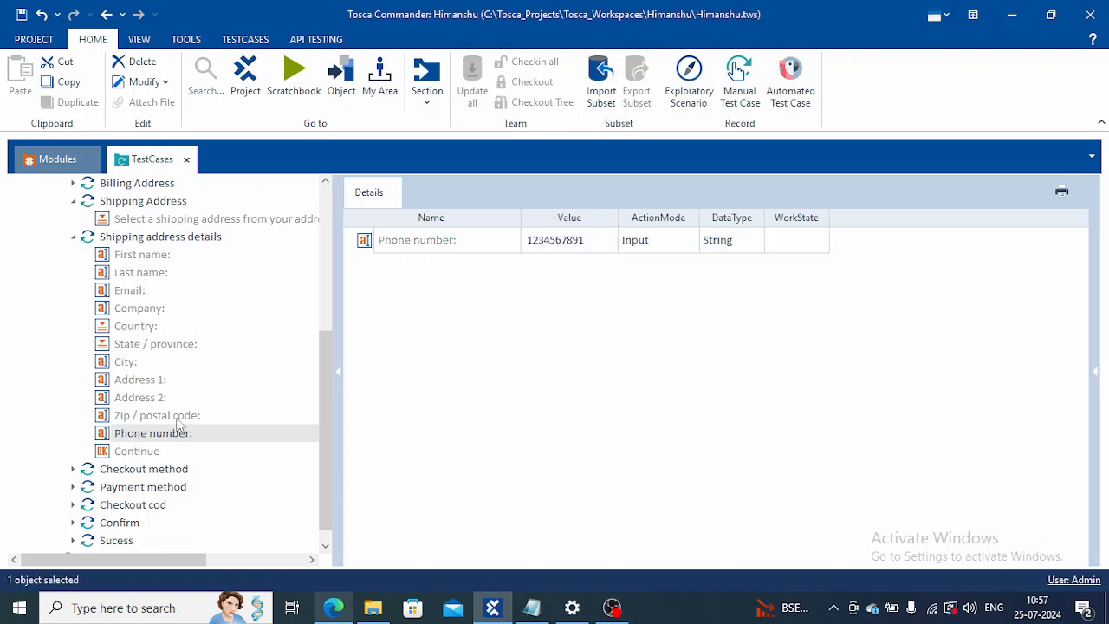
# Step: Compare the test step's Zip / postal code value with the required fields on the checkout form in Edge
pyautogui.click(140, 417)
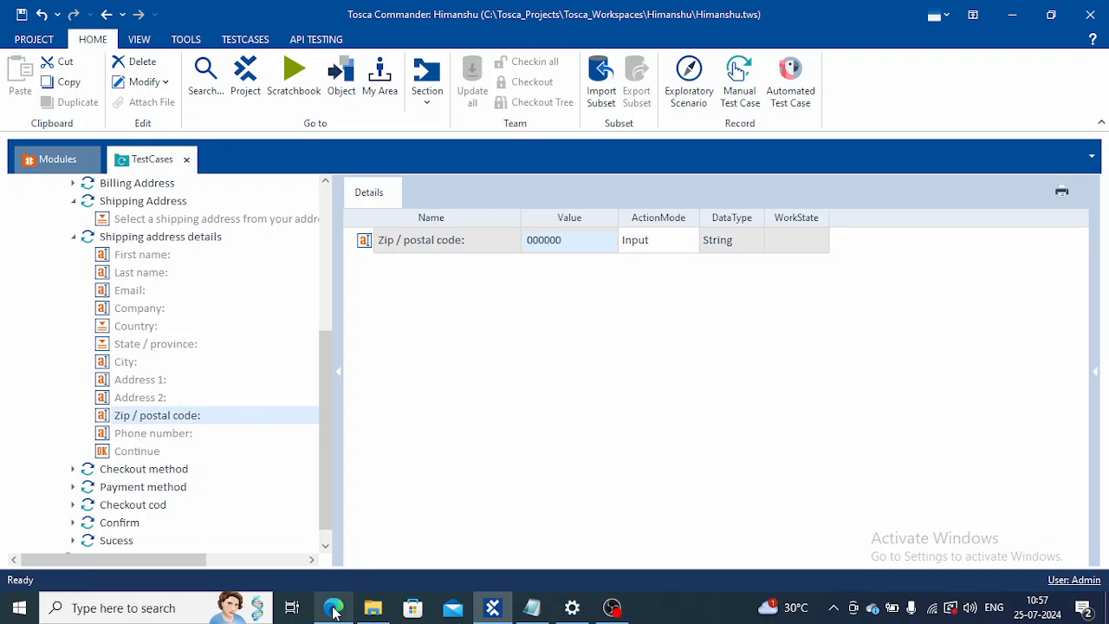
pyautogui.click(334, 609)
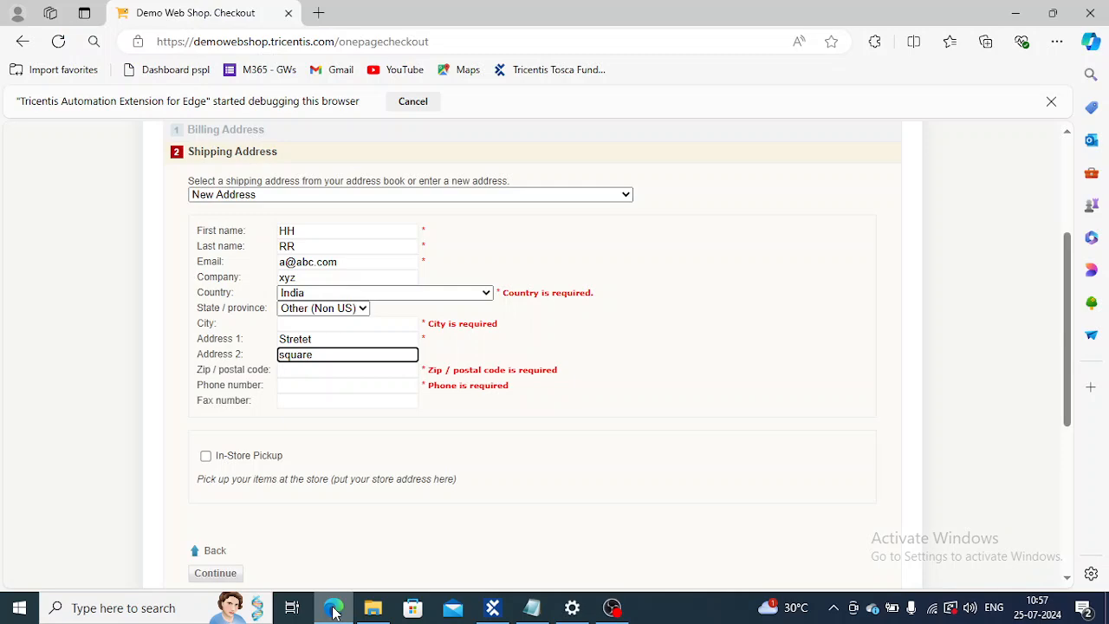
pyautogui.click(334, 609)
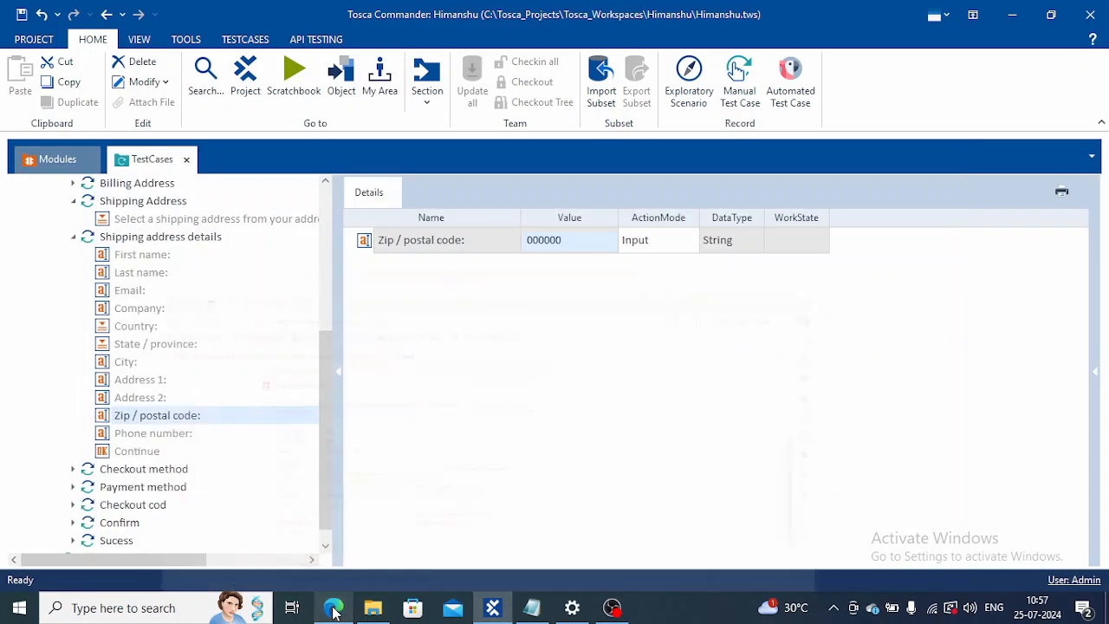
pyautogui.click(334, 609)
pyautogui.click(334, 609)
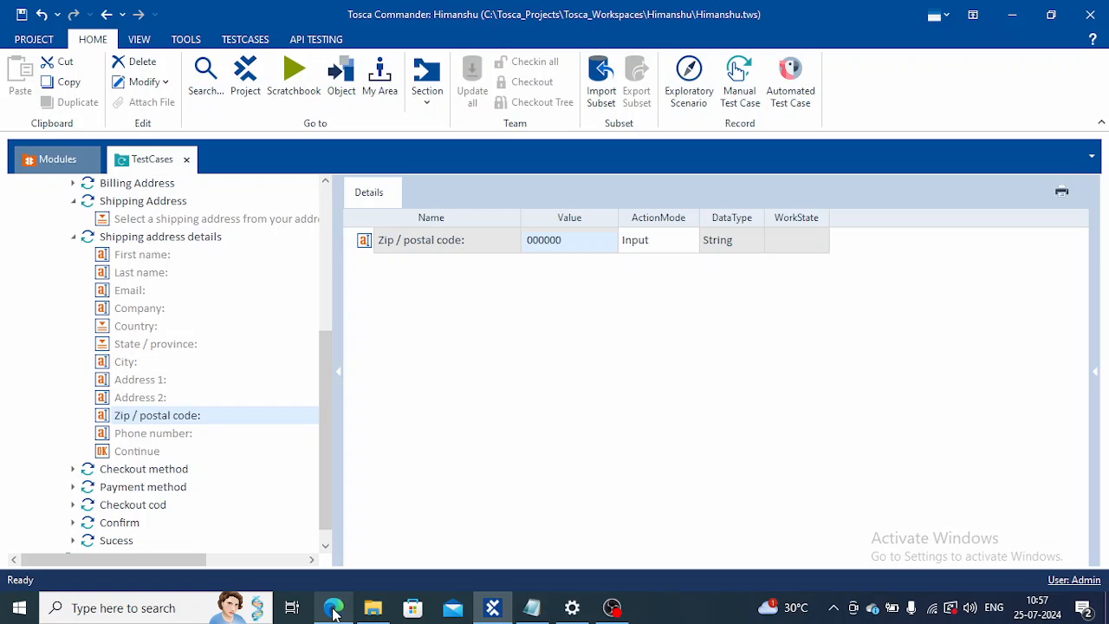
pyautogui.click(334, 608)
pyautogui.click(334, 609)
# Step: Run the Shipping address details test step in ScratchBook, follow the checkout form in Edge, and return to Tosca
pyautogui.click(154, 244)
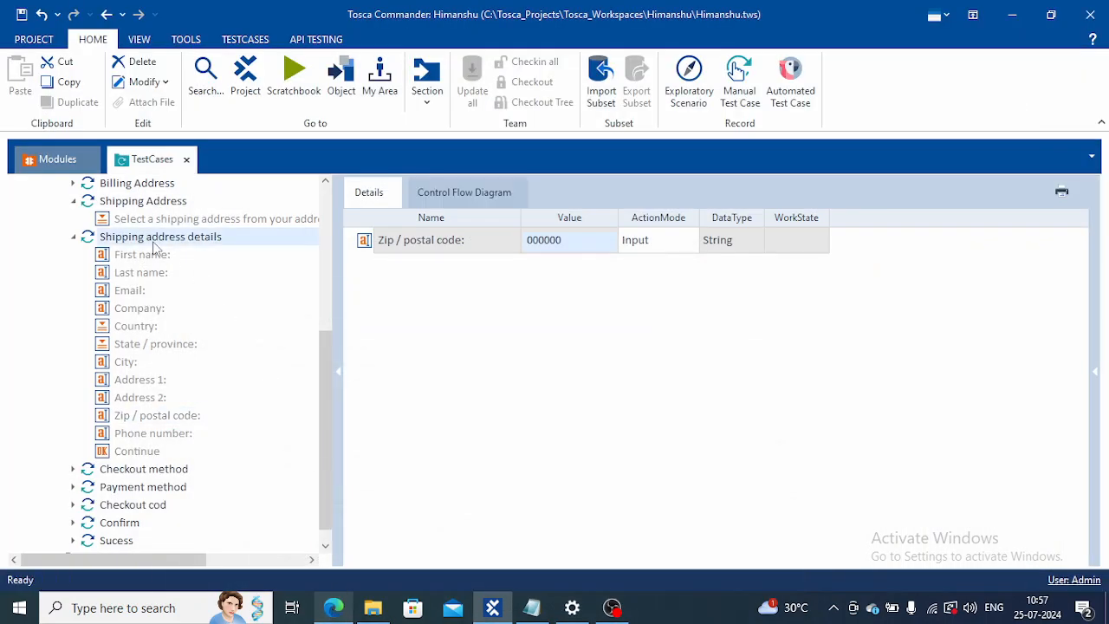
pyautogui.rightClick(153, 242)
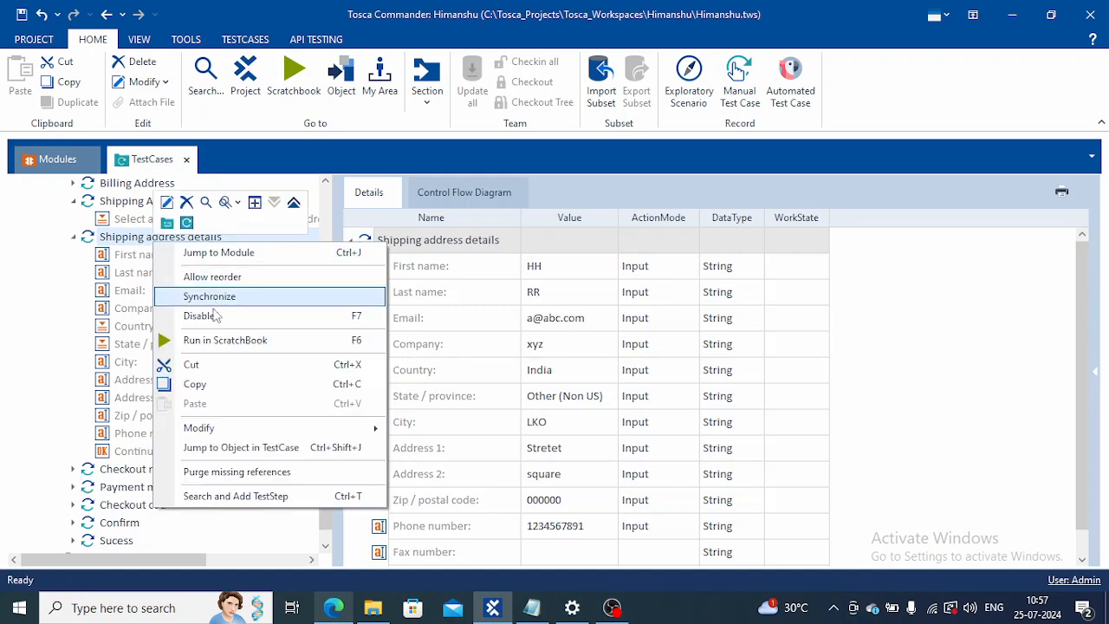
pyautogui.click(227, 343)
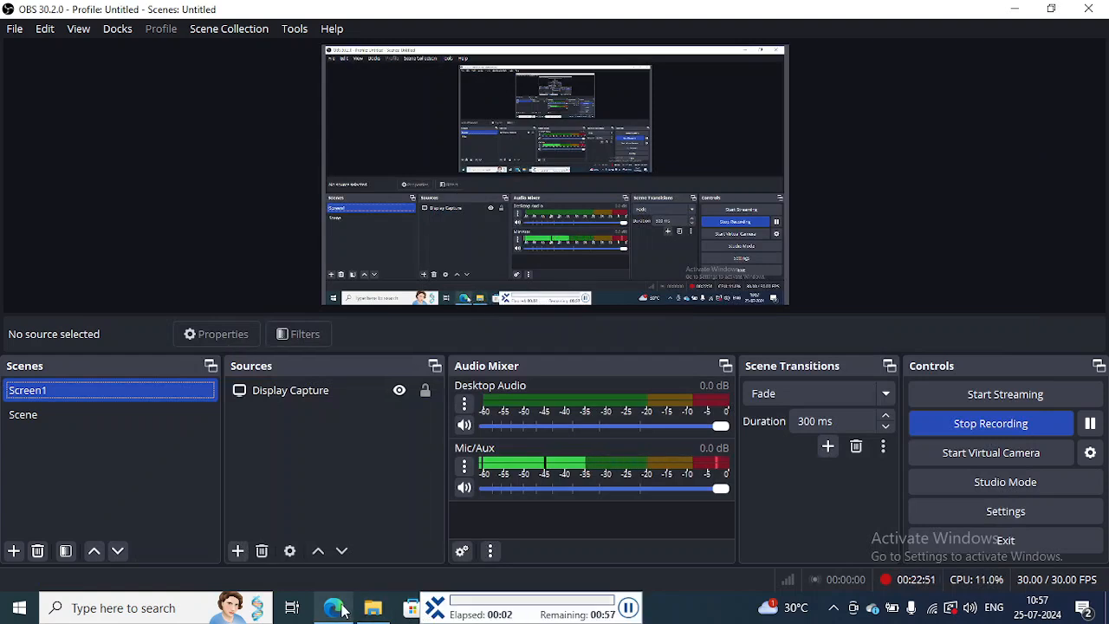
pyautogui.click(336, 608)
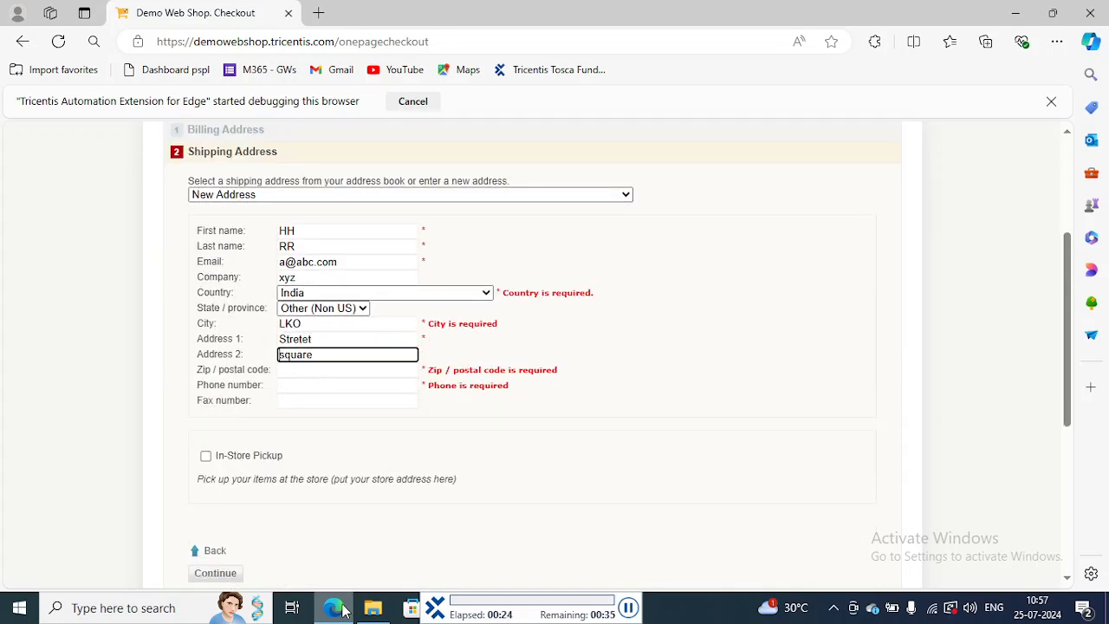
pyautogui.click(219, 357)
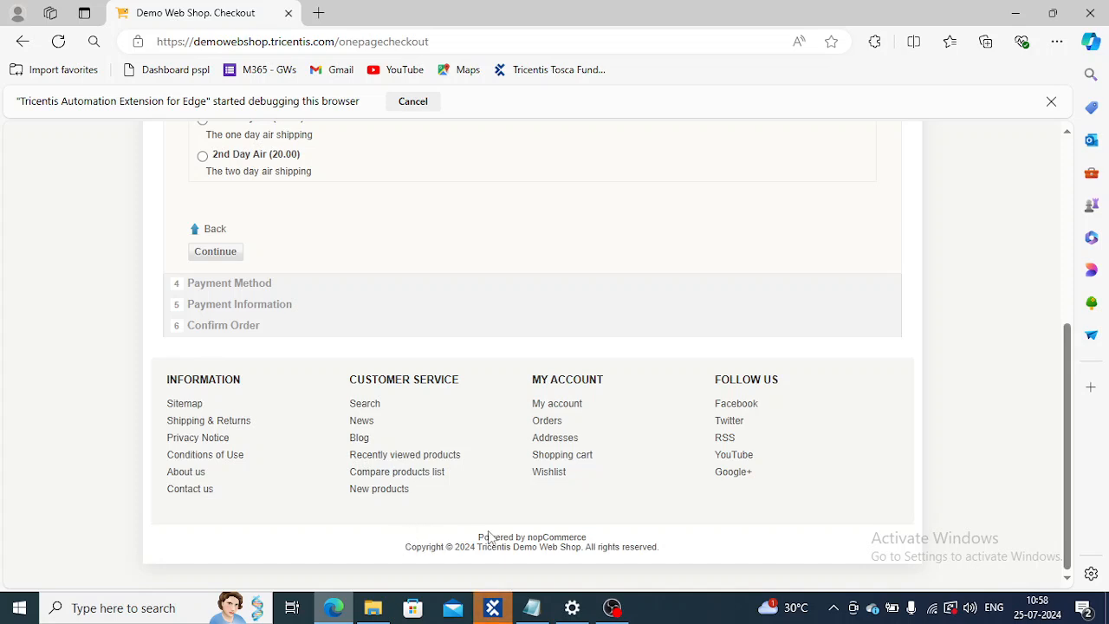
pyautogui.click(491, 608)
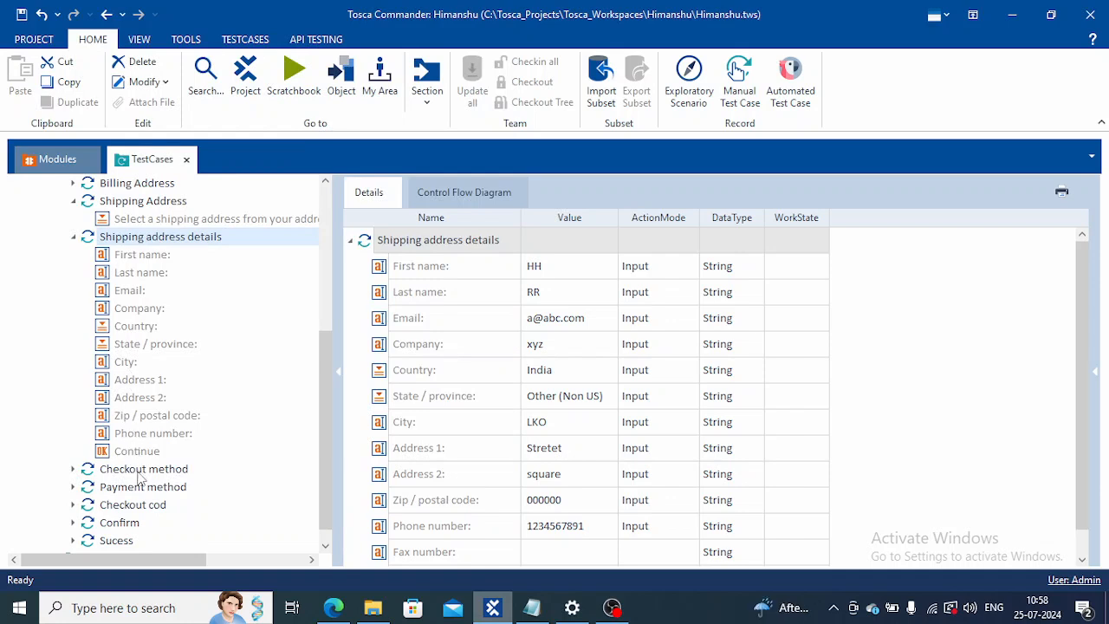
# Step: Try running Shipping address details, Checkout method, Payment method, Checkout cod and Confirm together in ScratchBook, and close the results
pyautogui.click(325, 550)
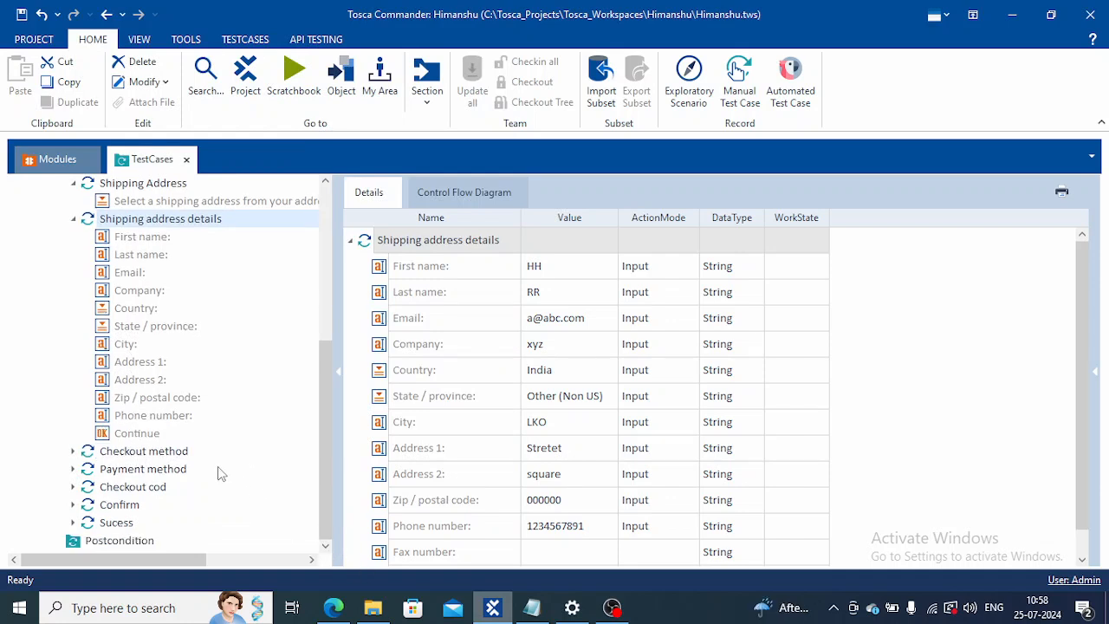
pyautogui.keyDown('ctrl'); pyautogui.click(143, 451); pyautogui.keyUp('ctrl')
pyautogui.keyDown('ctrl'); pyautogui.click(130, 470); pyautogui.keyUp('ctrl')
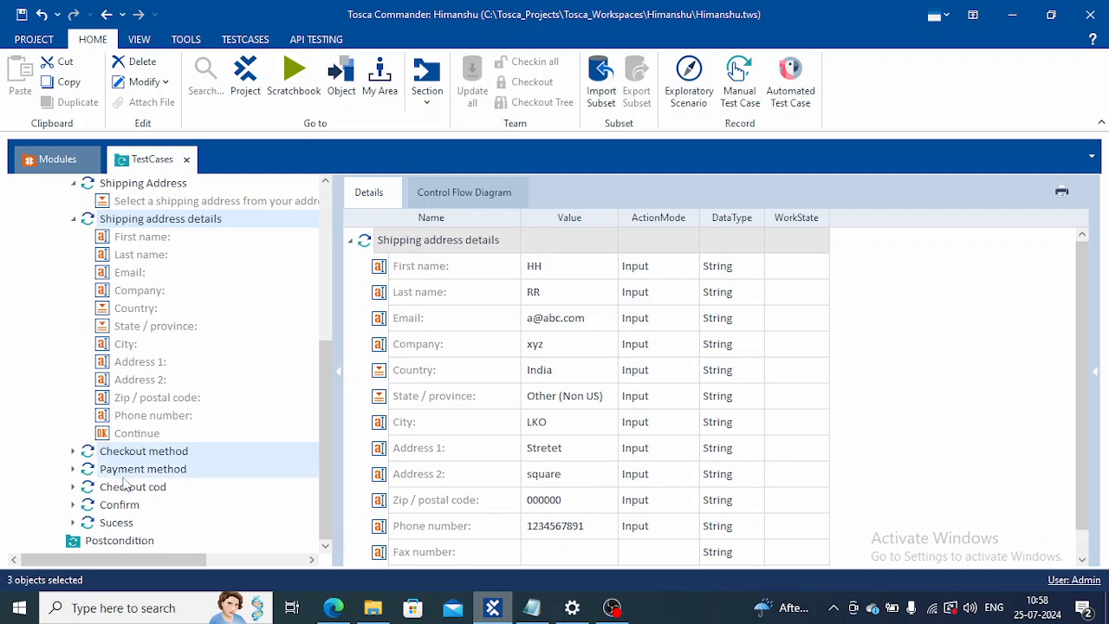
pyautogui.keyDown('ctrl'); pyautogui.click(127, 487); pyautogui.keyUp('ctrl')
pyautogui.keyDown('ctrl'); pyautogui.click(124, 508); pyautogui.keyUp('ctrl')
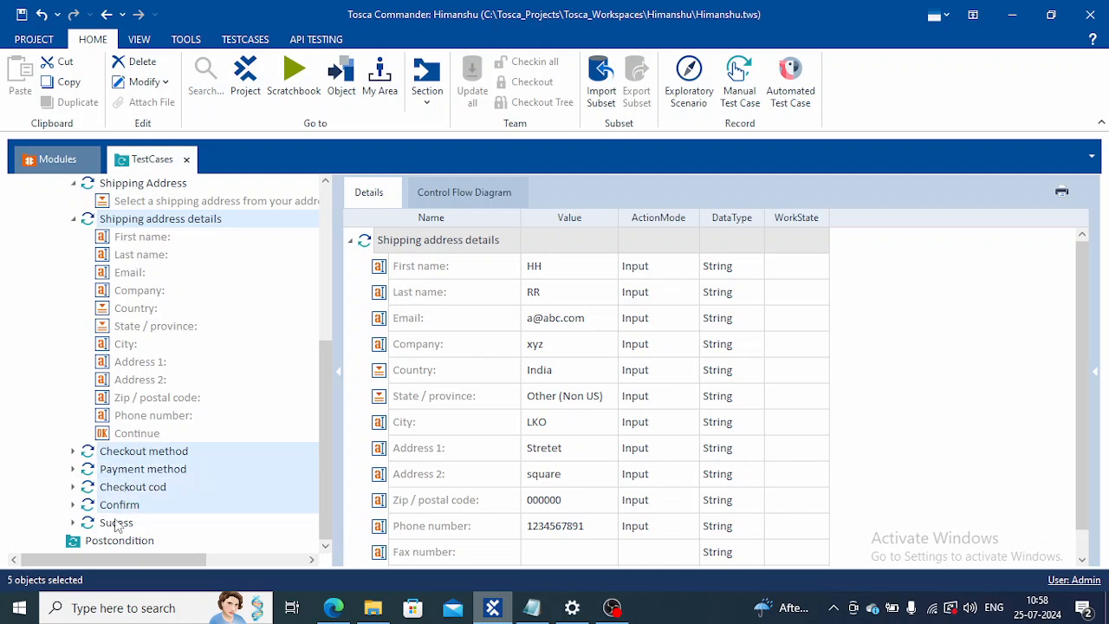
pyautogui.keyDown('ctrl'); pyautogui.click(116, 522); pyautogui.keyUp('ctrl')
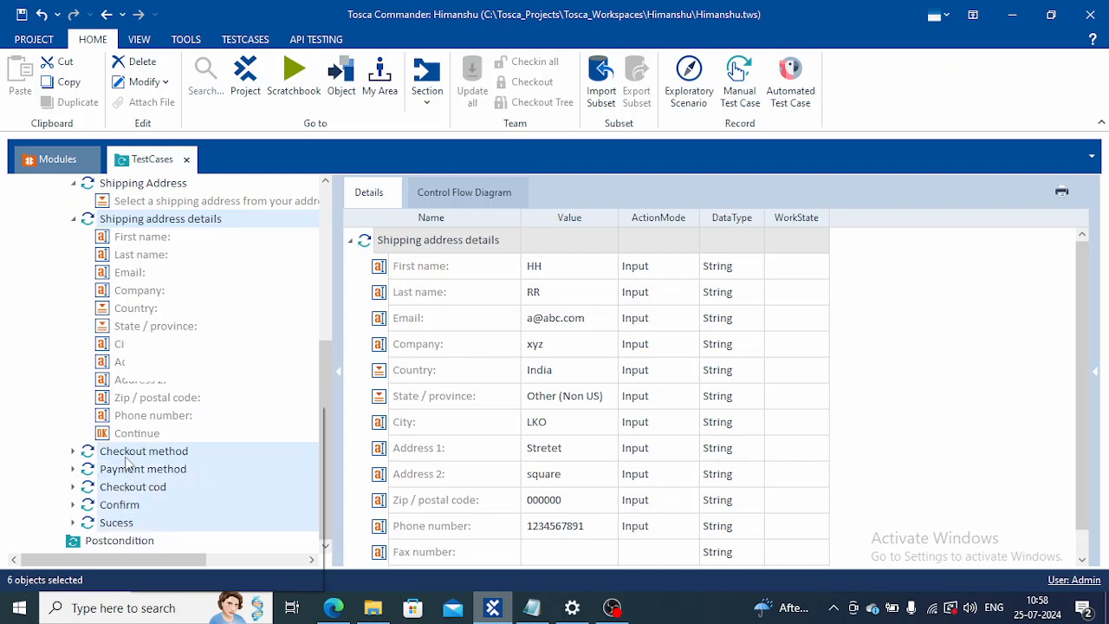
pyautogui.rightClick(130, 465)
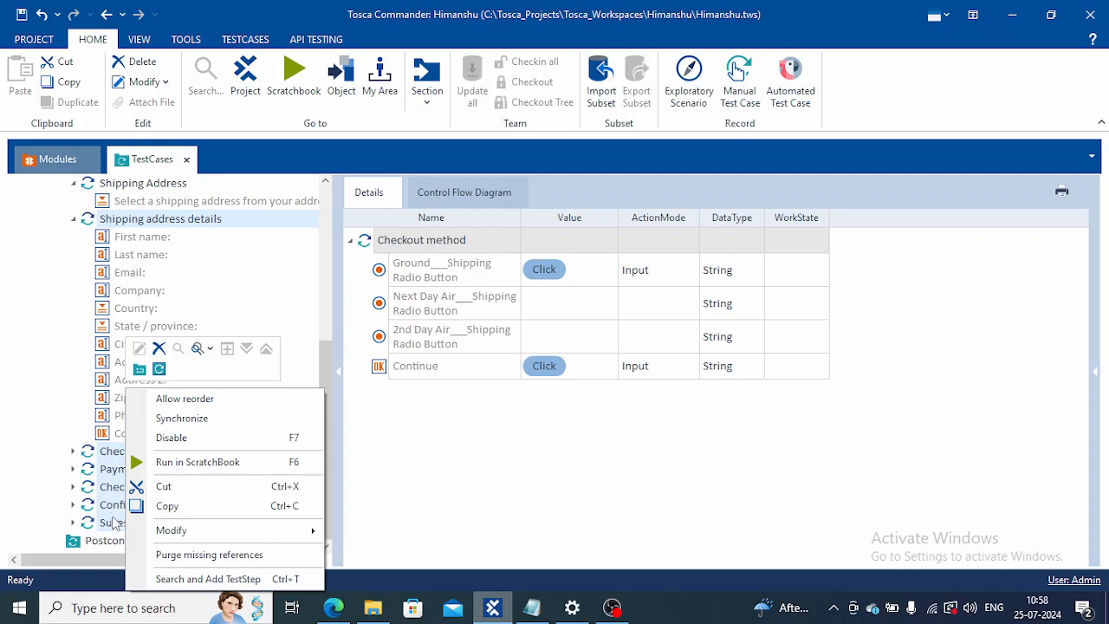
pyautogui.keyDown('ctrl'); pyautogui.click(110, 523); pyautogui.keyUp('ctrl')
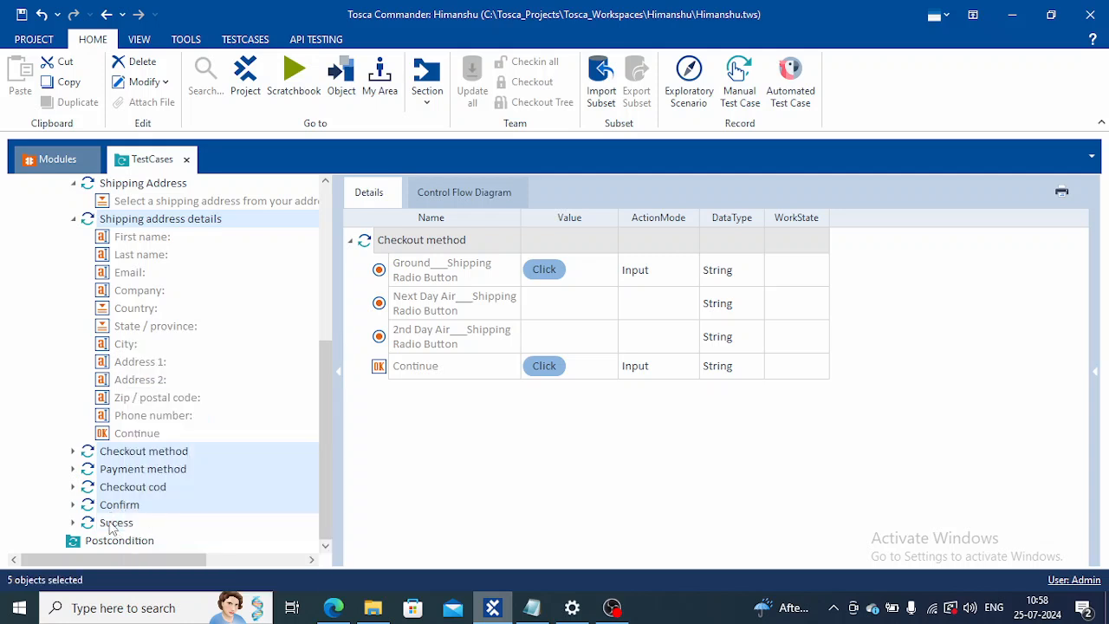
pyautogui.rightClick(127, 479)
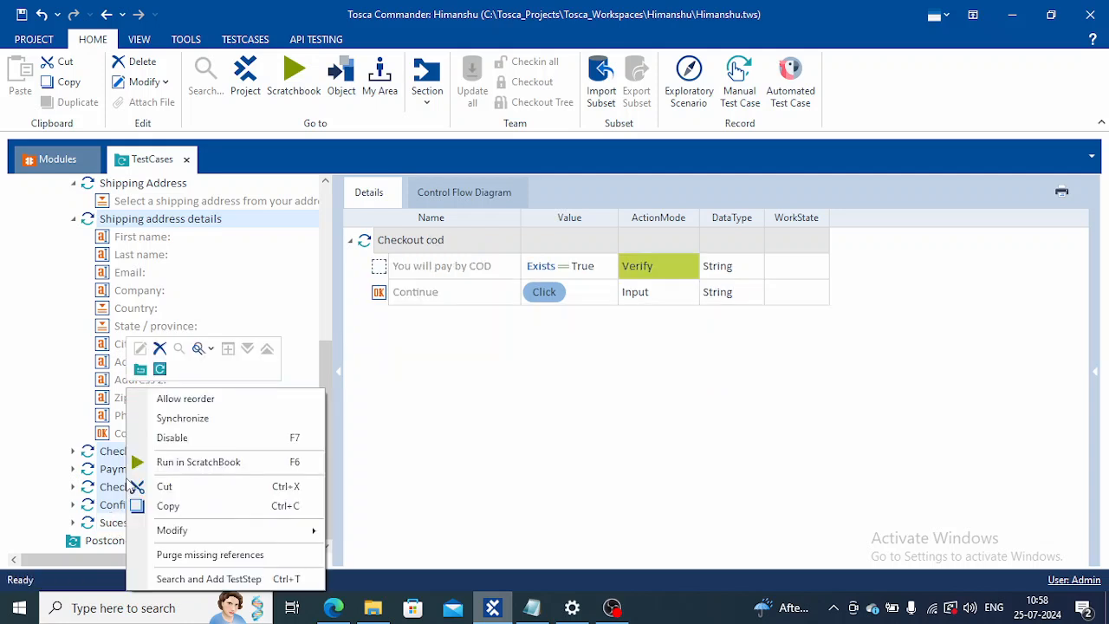
pyautogui.click(171, 460)
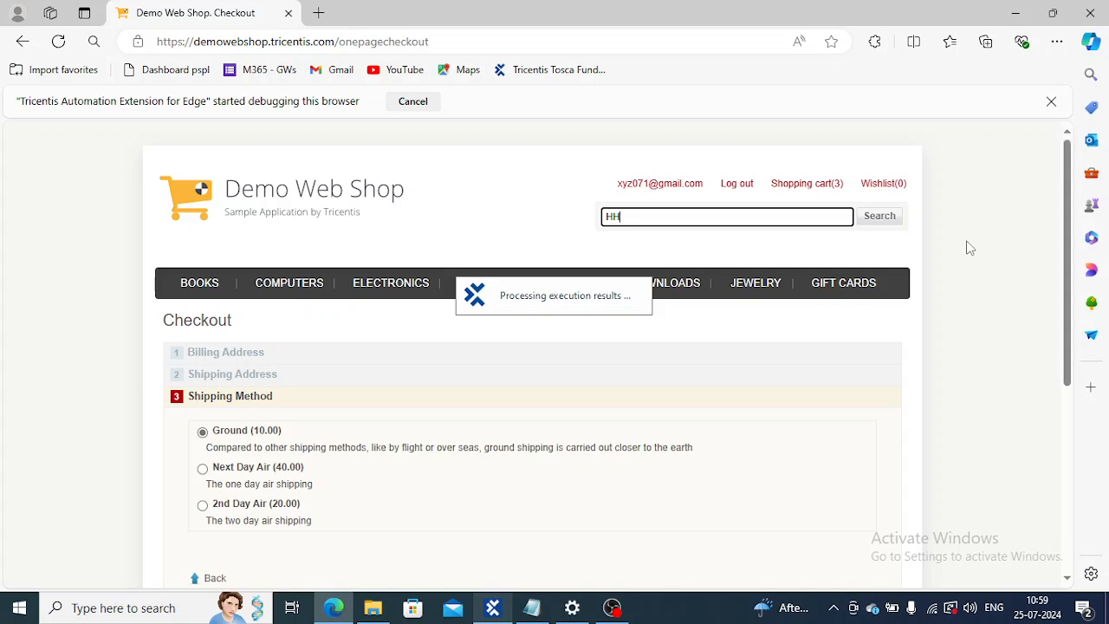
pyautogui.click(491, 609)
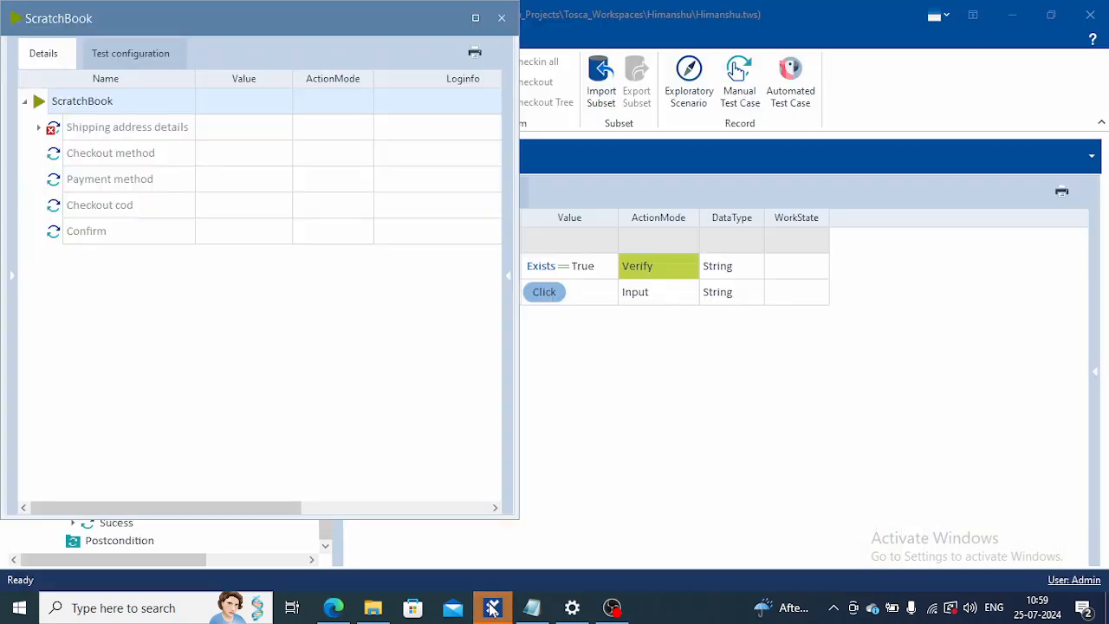
pyautogui.click(501, 19)
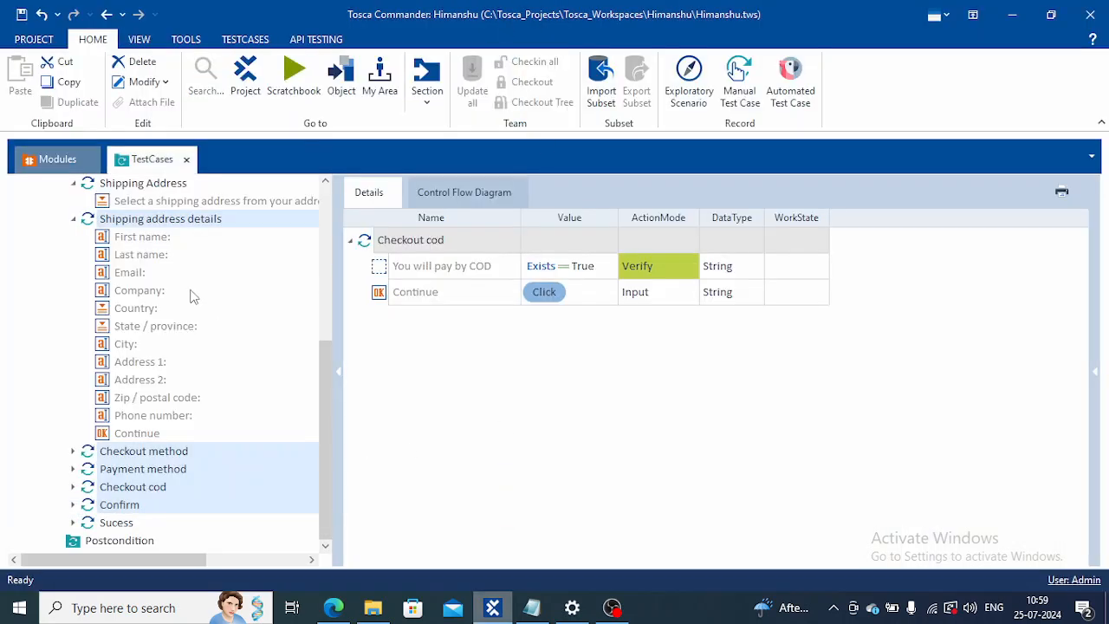
# Step: Select the Checkout method, Payment method and Checkout cod test steps, and clear HH from the web shop's search box in Edge
pyautogui.click(162, 222)
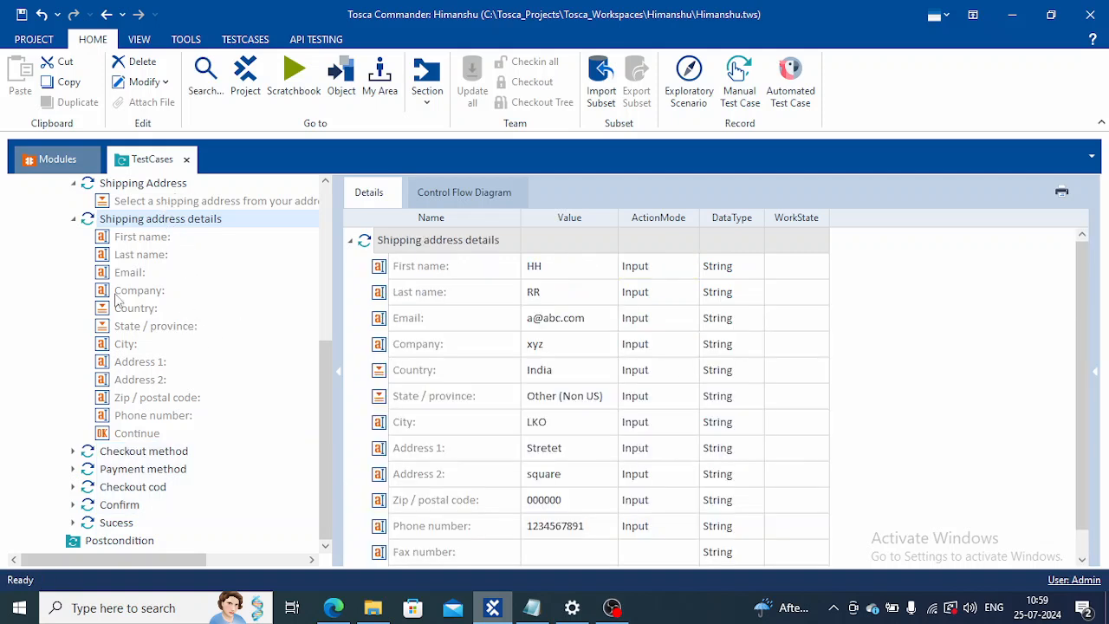
pyautogui.click(149, 454)
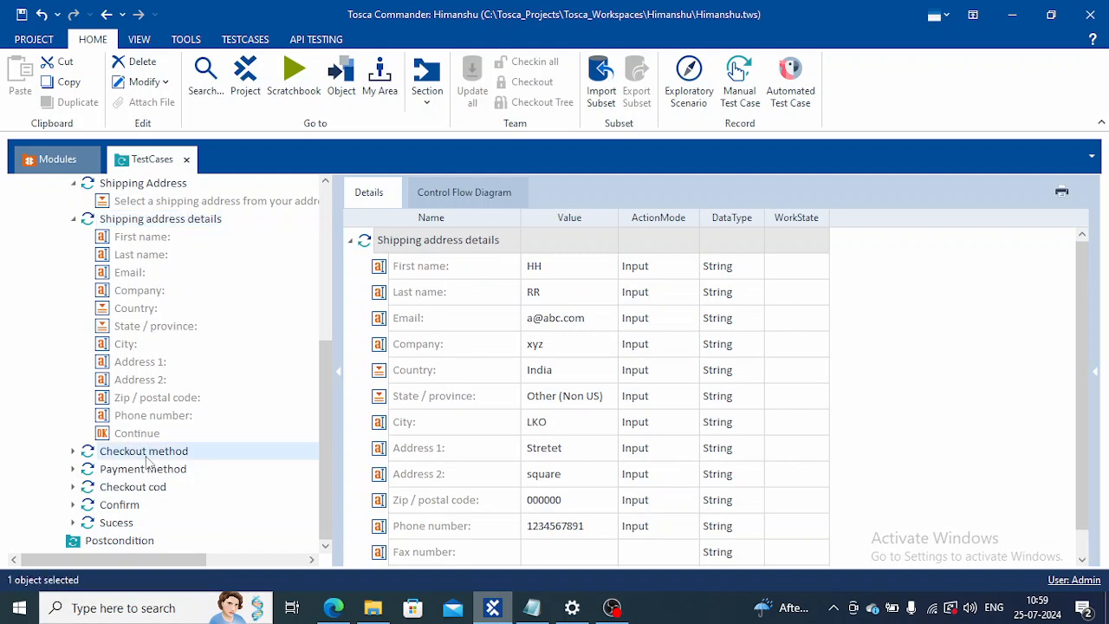
pyautogui.keyDown('ctrl'); pyautogui.click(136, 472); pyautogui.keyUp('ctrl')
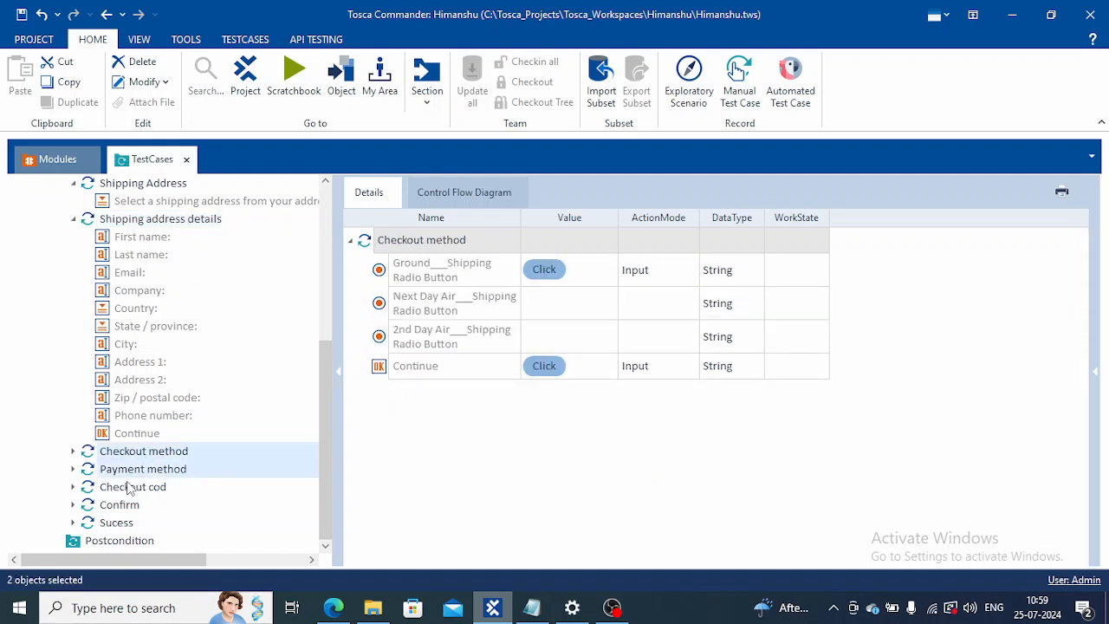
pyautogui.keyDown('ctrl'); pyautogui.click(129, 487); pyautogui.keyUp('ctrl')
pyautogui.click(332, 607)
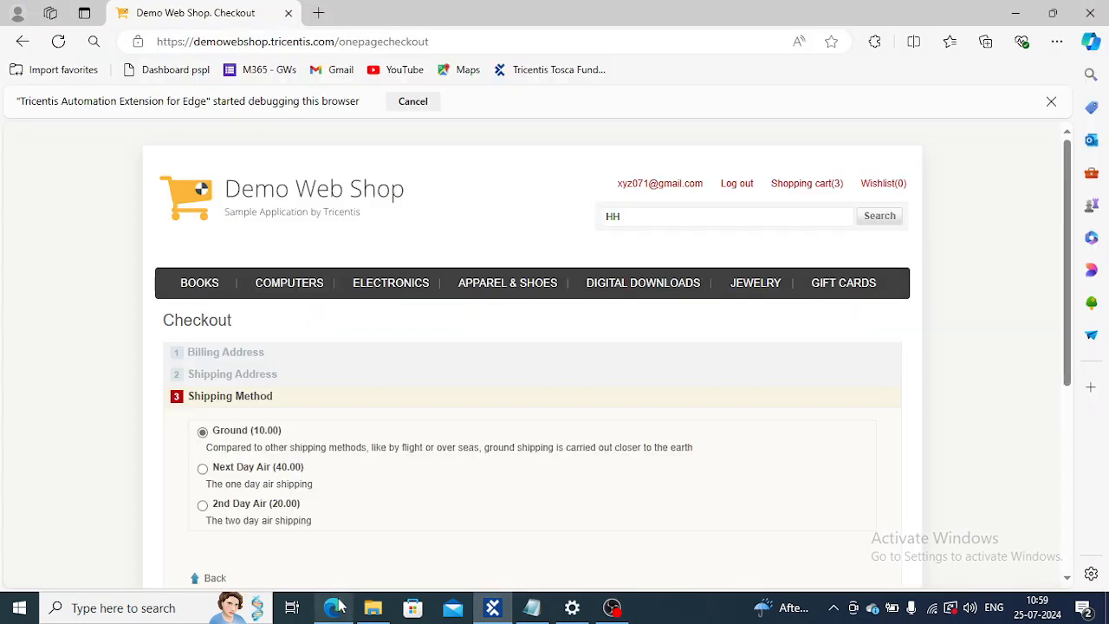
pyautogui.press('BackSpace')
pyautogui.press('BackSpace')
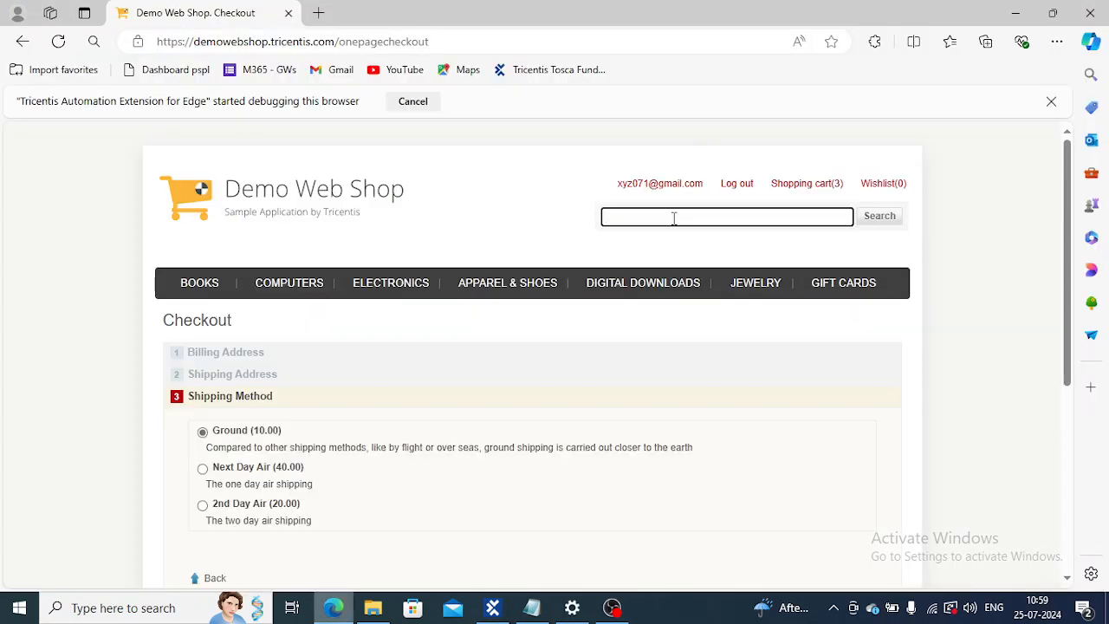
pyautogui.hotkey('alt', 'Tab')
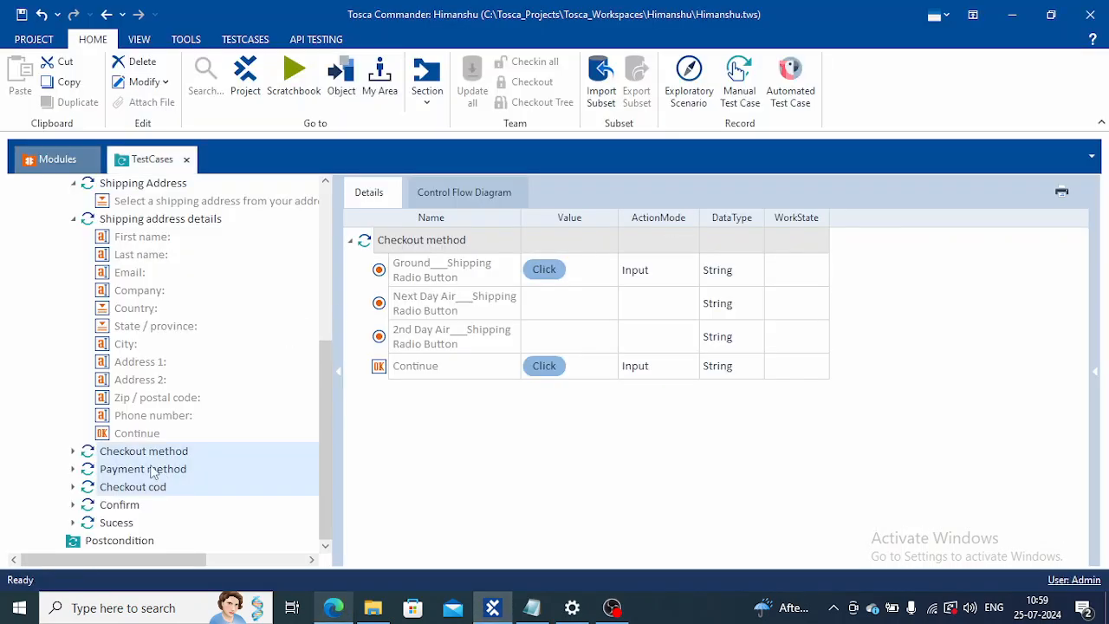
# Step: Run only the Checkout method, Payment method, Checkout cod and Confirm test steps in ScratchBook
pyautogui.click(126, 506)
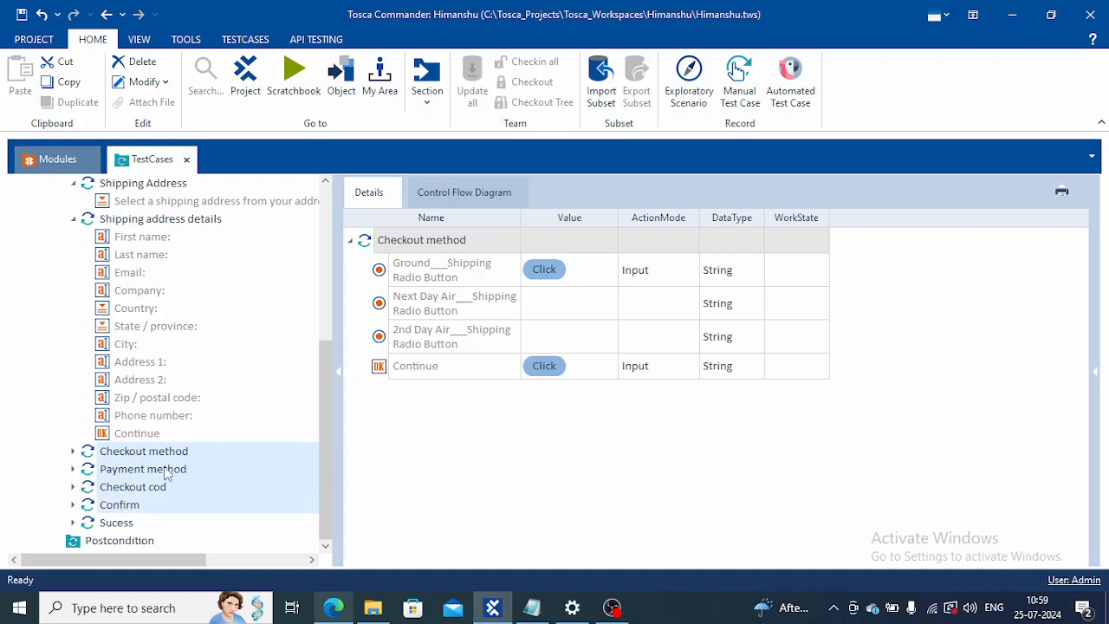
pyautogui.keyDown('ctrl'); pyautogui.click(143, 452); pyautogui.keyUp('ctrl')
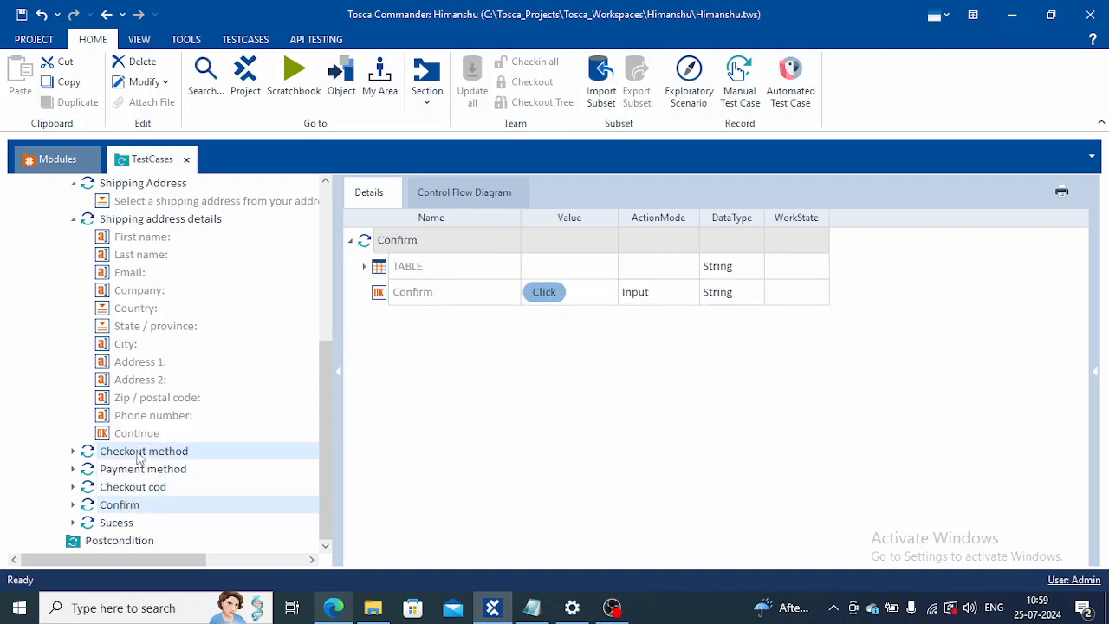
pyautogui.keyDown('ctrl'); pyautogui.click(138, 470); pyautogui.keyUp('ctrl')
pyautogui.keyDown('ctrl'); pyautogui.click(139, 487); pyautogui.keyUp('ctrl')
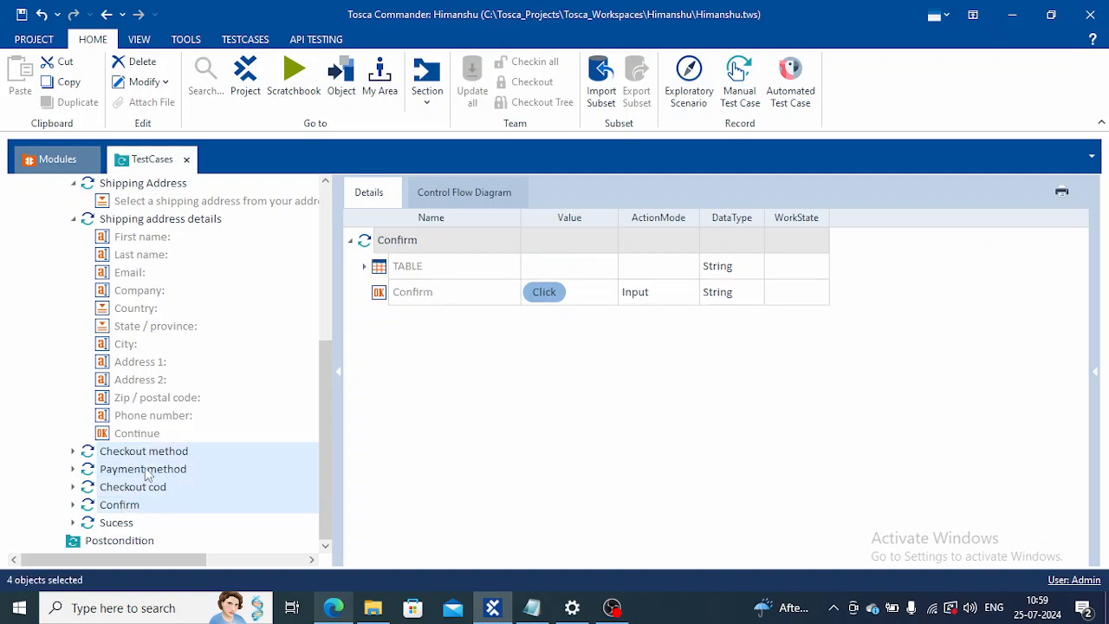
pyautogui.rightClick(143, 470)
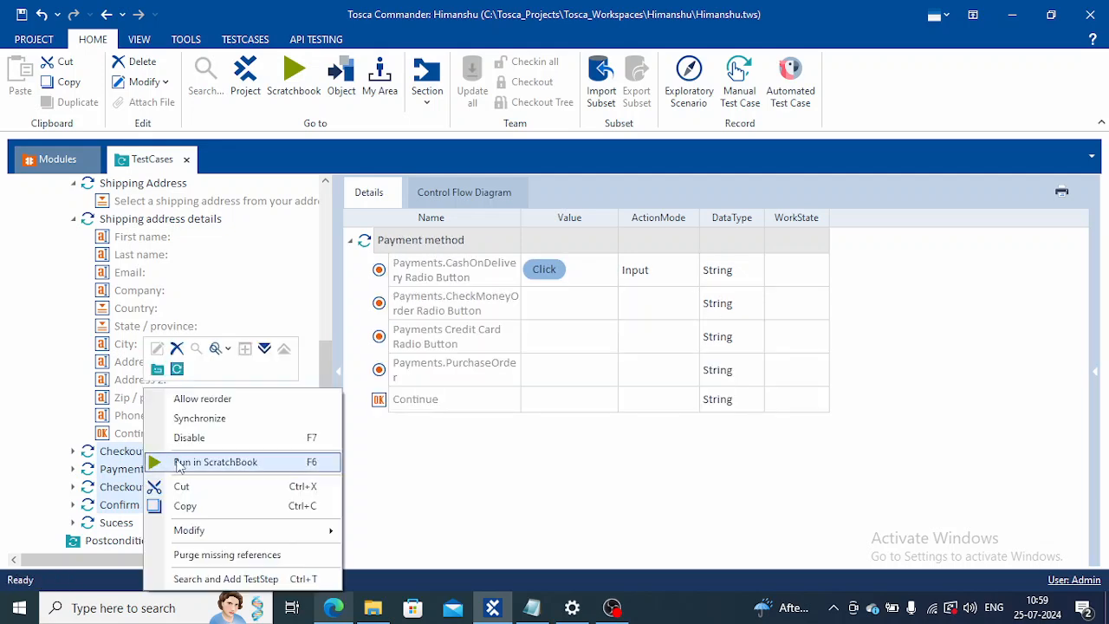
pyautogui.click(176, 460)
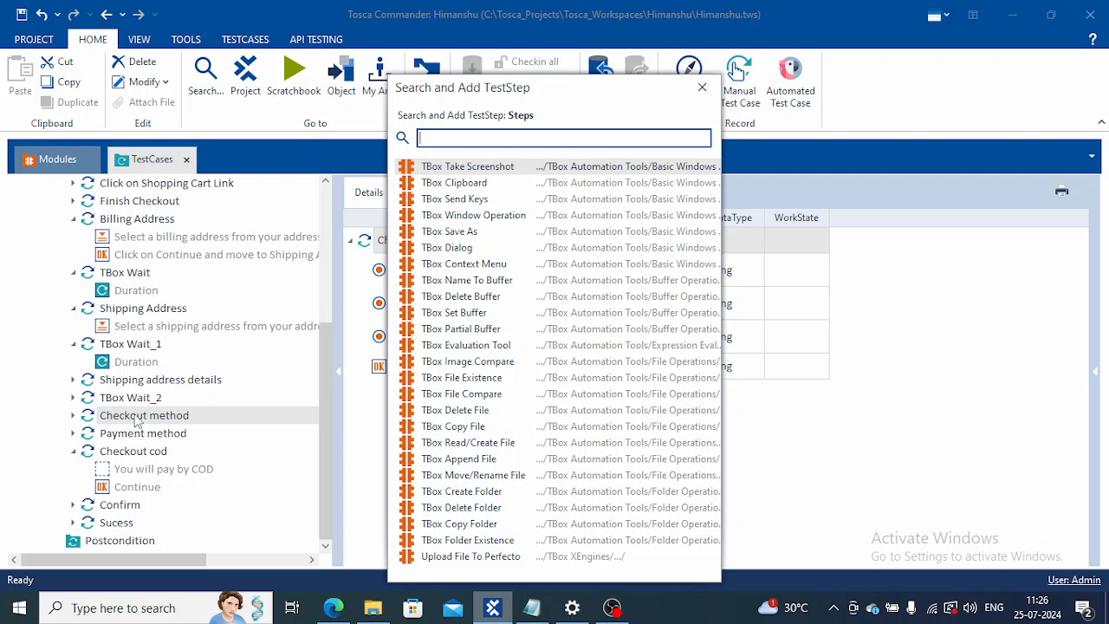
# Step: Add a TBox Wait test step and place it between Checkout method and Payment method
pyautogui.write('wait')
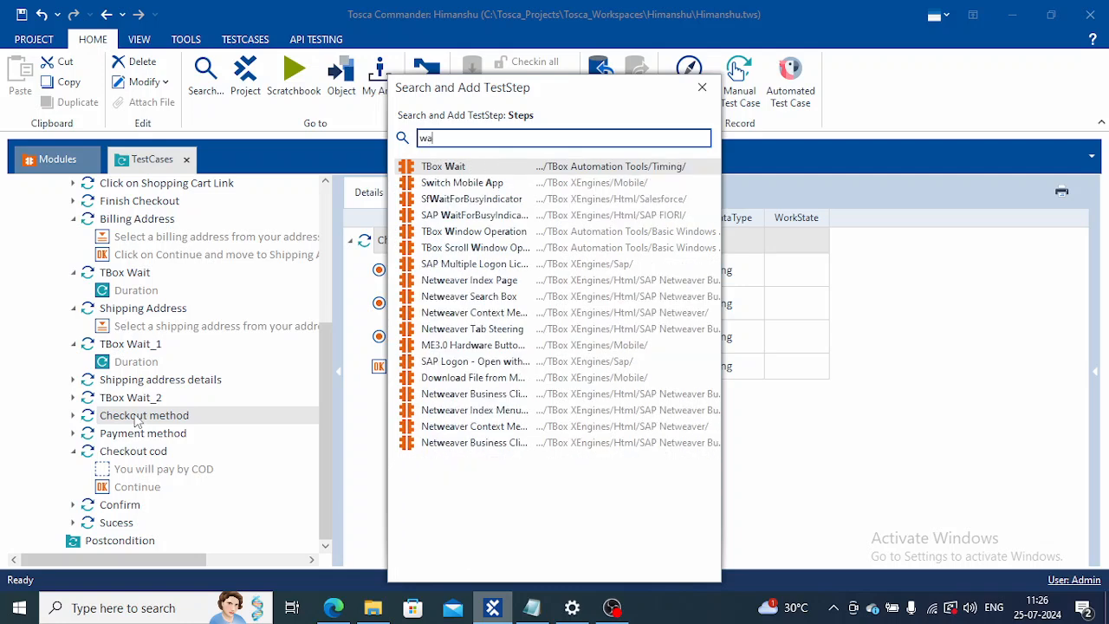
pyautogui.doubleClick(472, 168)
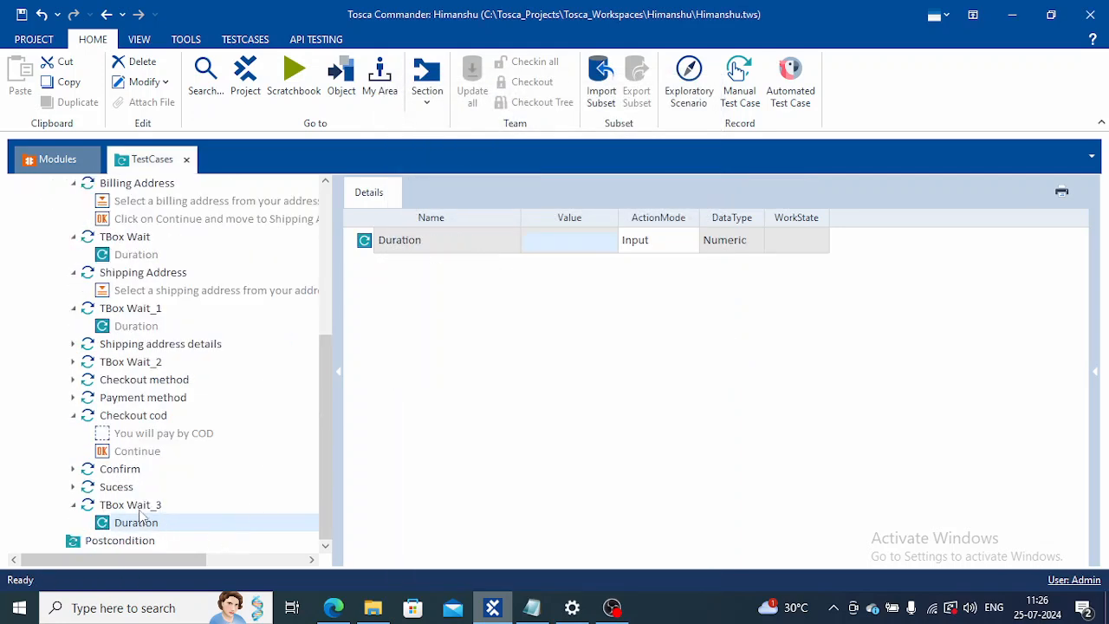
pyautogui.click(140, 511)
pyautogui.moveTo(140, 512); pyautogui.dragTo(110, 397)
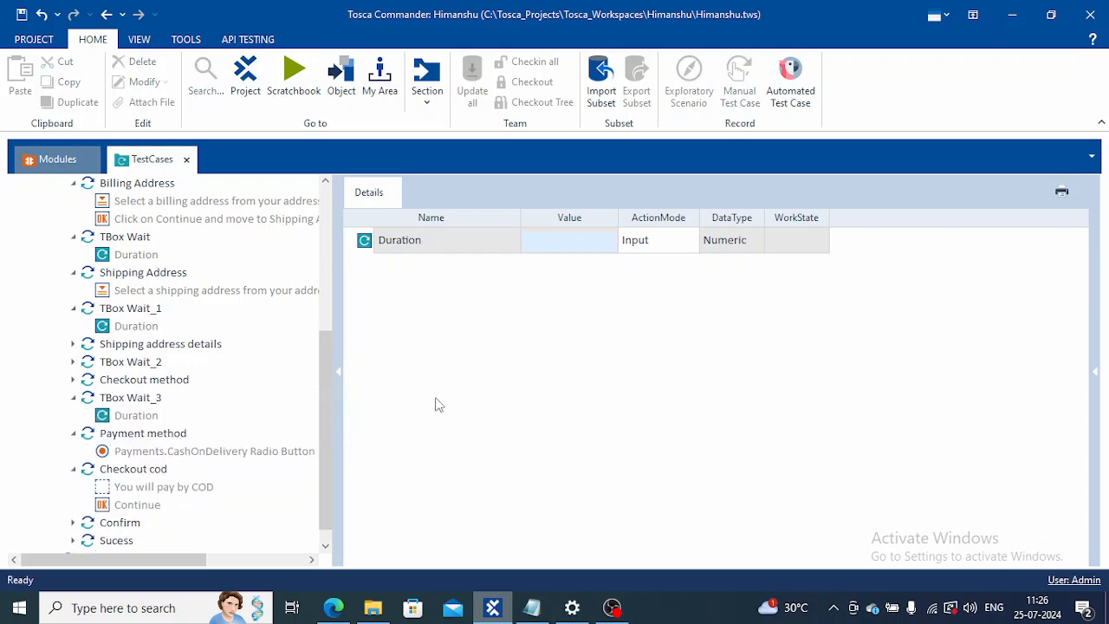
# Step: Set the Duration of the wait step after Checkout method to 6000
pyautogui.click(141, 398)
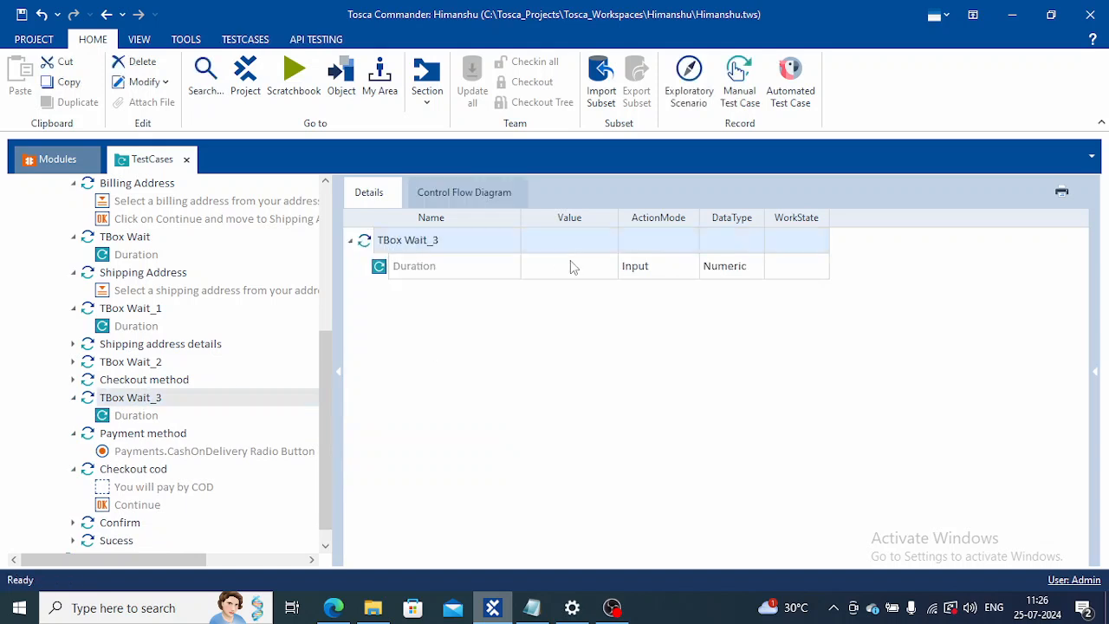
pyautogui.click(570, 261)
pyautogui.click(570, 262)
pyautogui.write('6000')
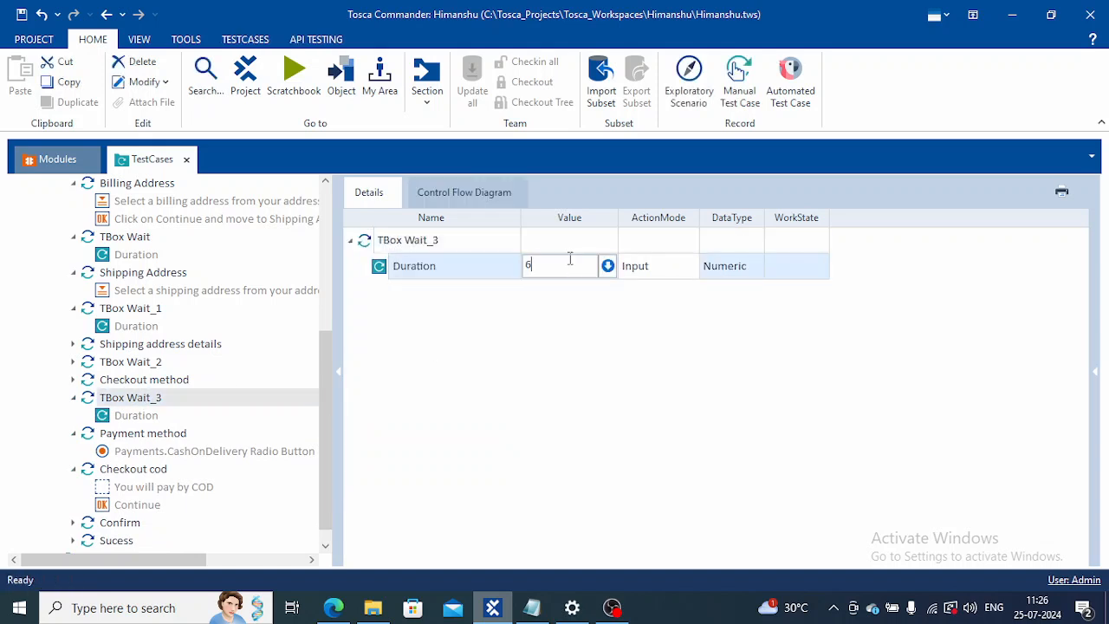
pyautogui.click(410, 490)
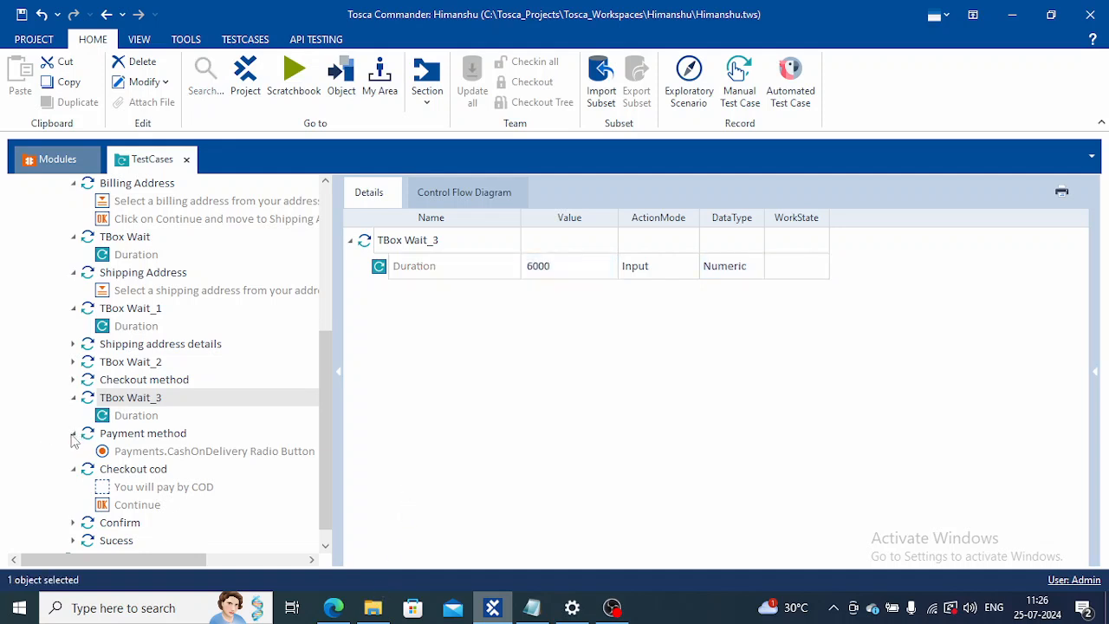
# Step: Add another TBox Wait test step and place it between Payment method and Checkout cod
pyautogui.click(74, 435)
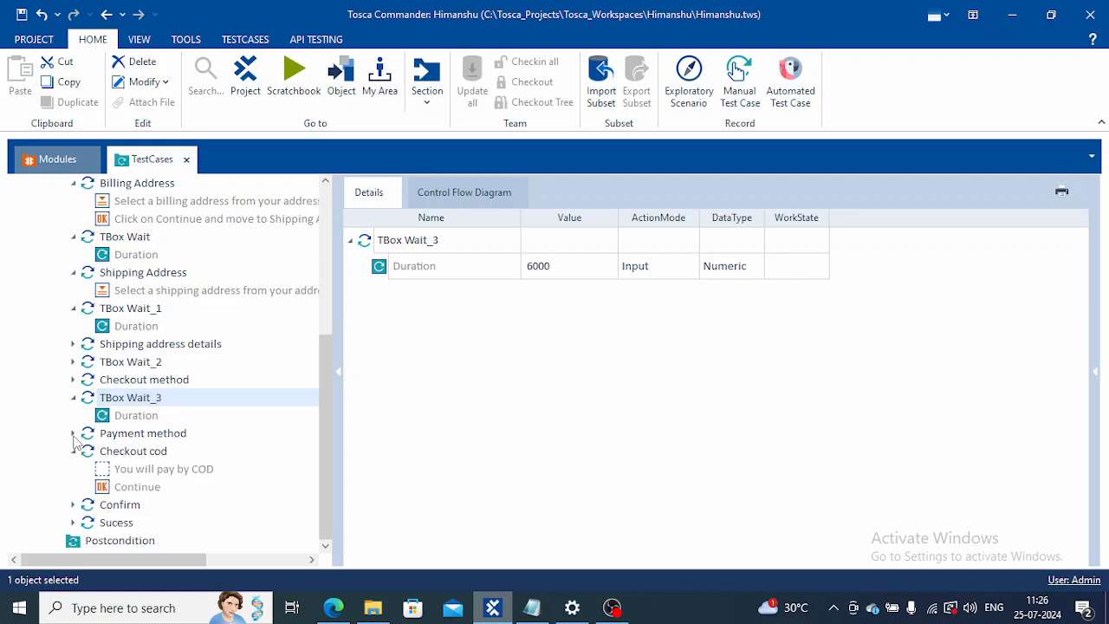
pyautogui.click(134, 435)
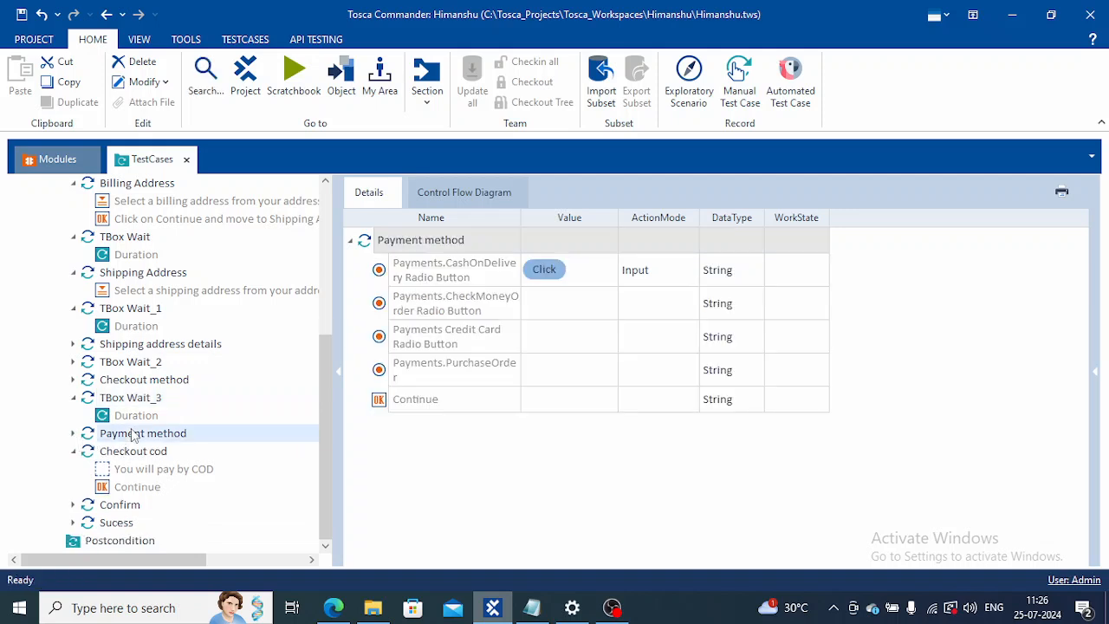
pyautogui.hotkey('ctrl', 't')
pyautogui.write('w')
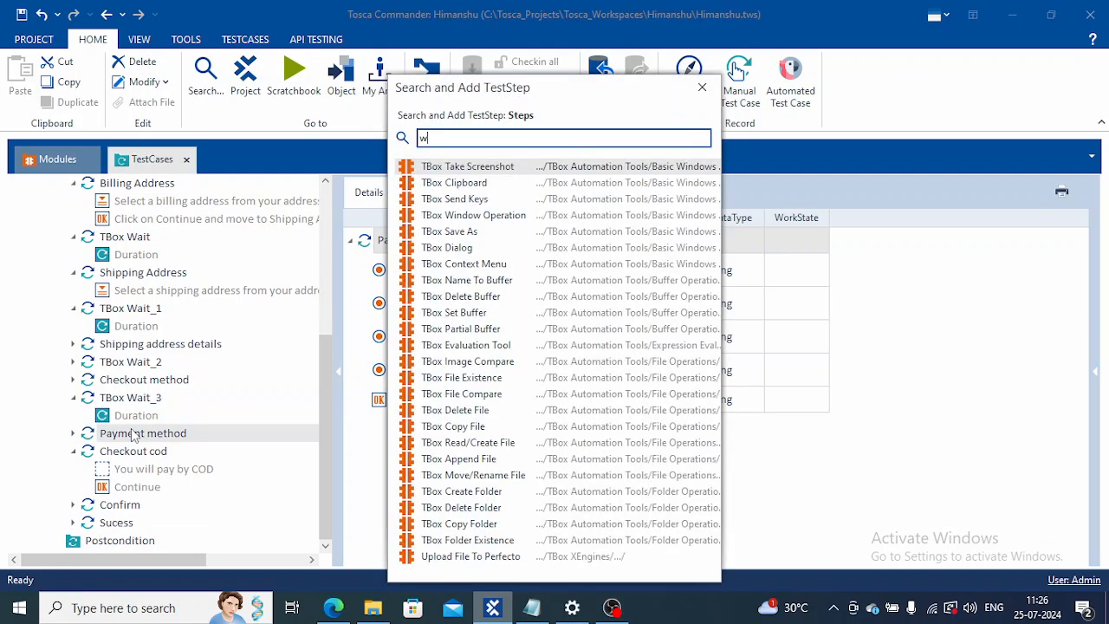
pyautogui.write('ai')
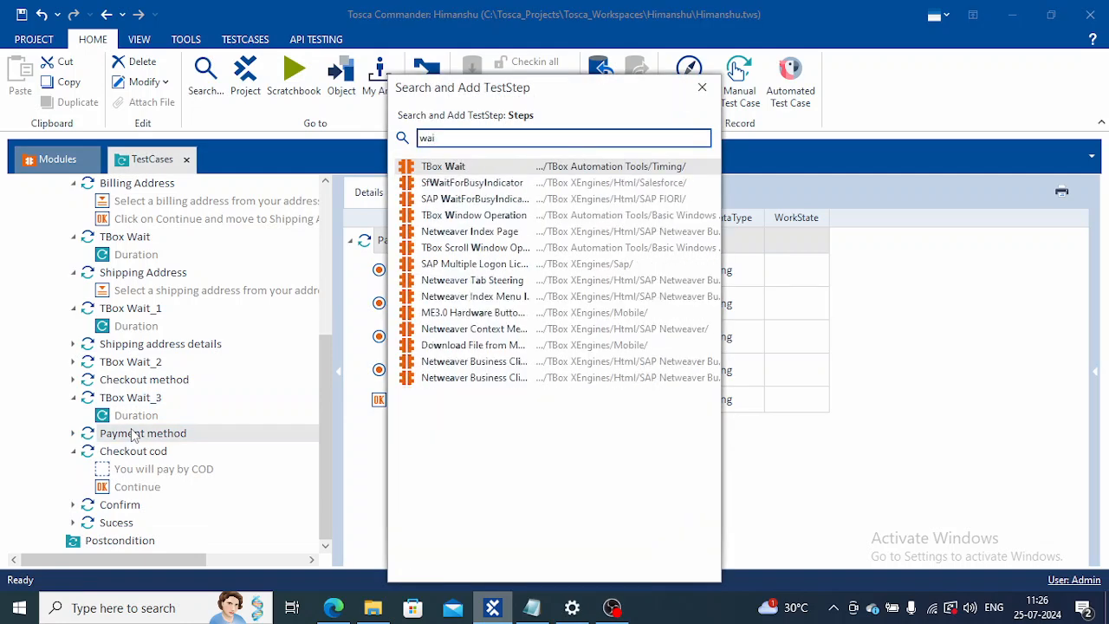
pyautogui.click(439, 168)
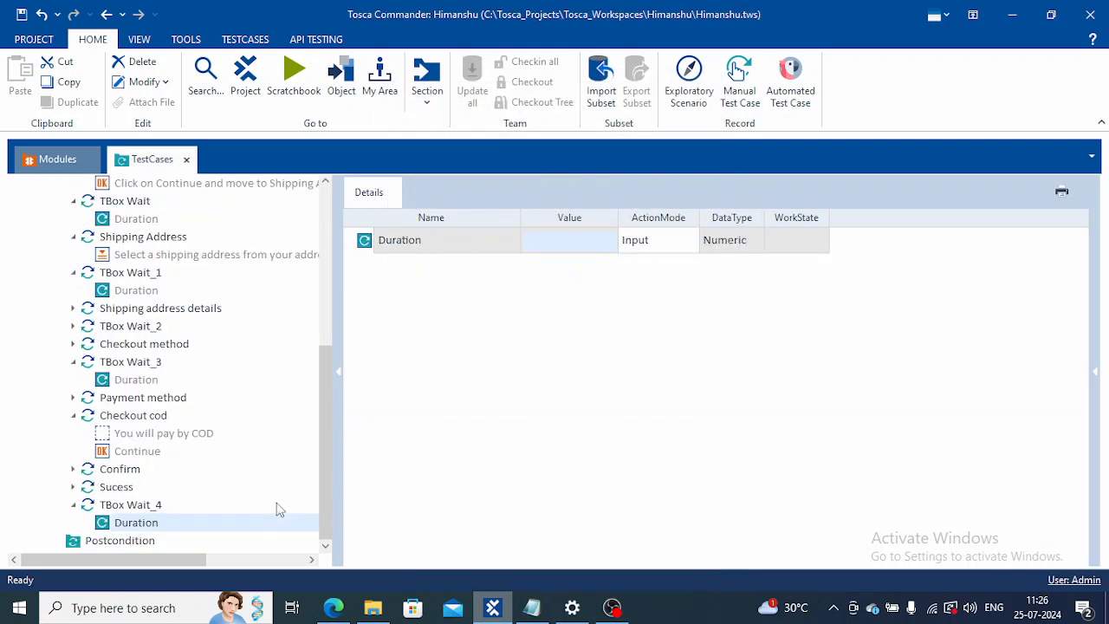
pyautogui.click(137, 508)
pyautogui.moveTo(137, 511); pyautogui.dragTo(136, 420)
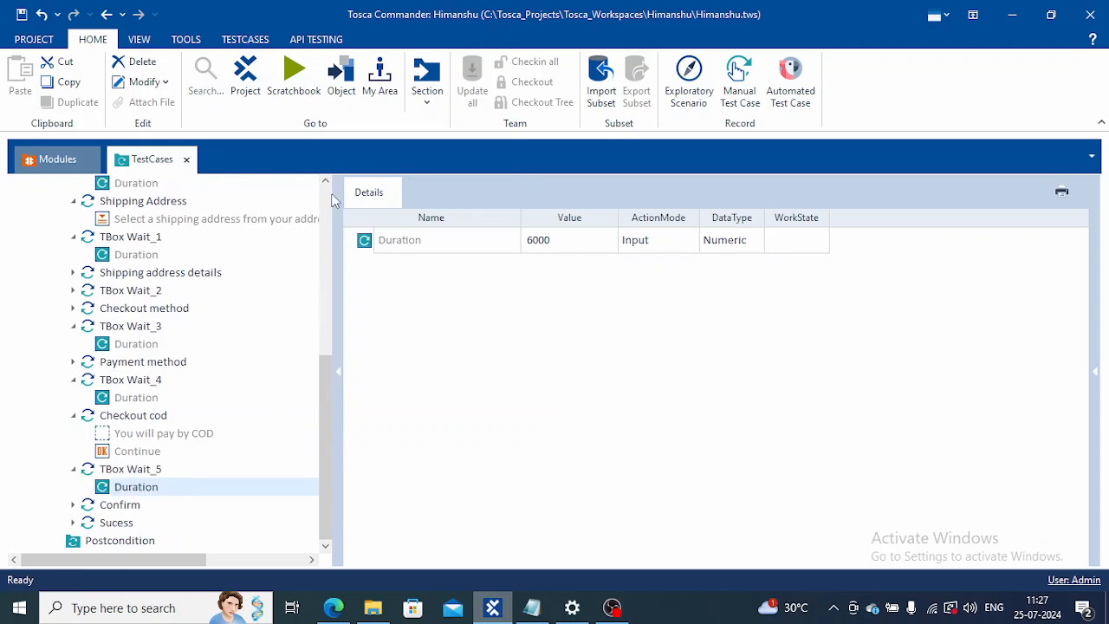
# Step: Run the whole Demo_Web_Shop test case in ScratchBook
pyautogui.scroll(3, 325, 188)
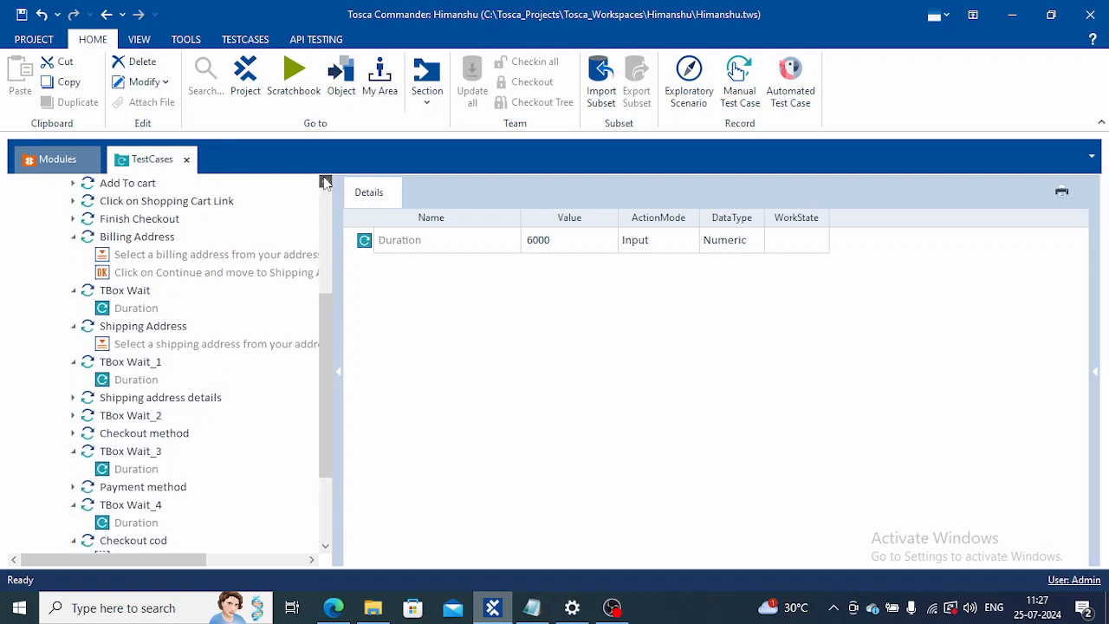
pyautogui.scroll(2, 325, 179)
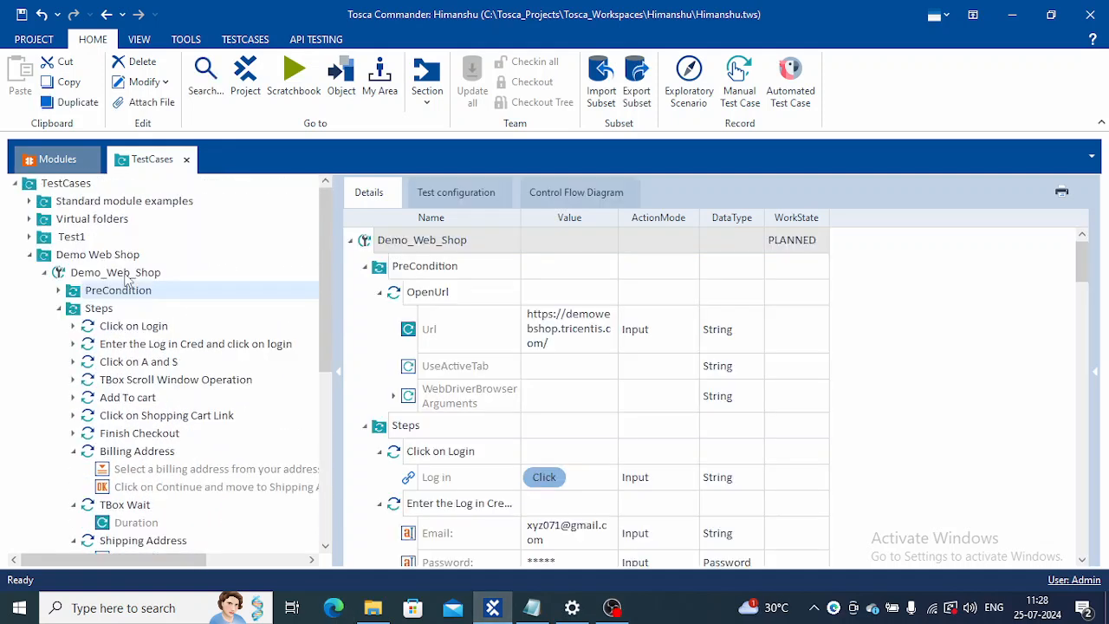
pyautogui.doubleClick(127, 286)
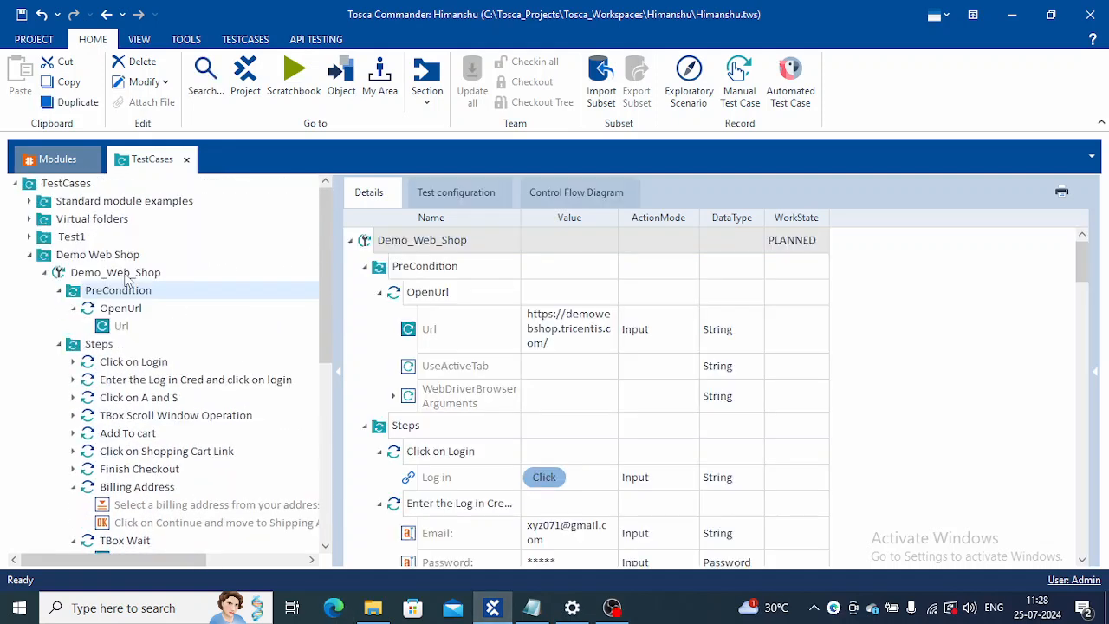
pyautogui.click(121, 273)
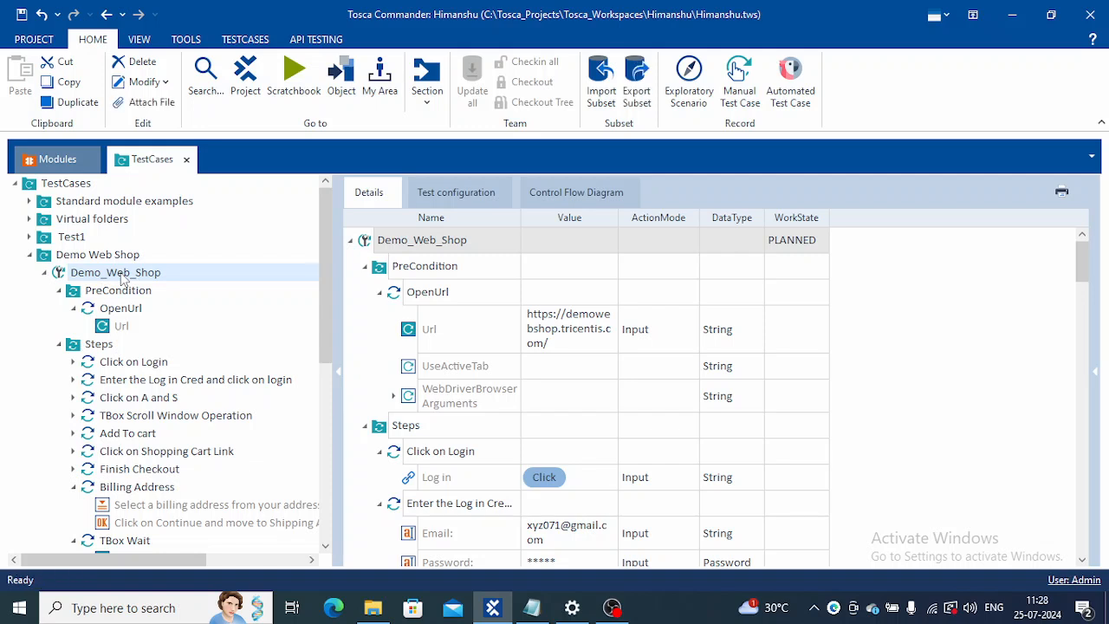
pyautogui.rightClick(123, 275)
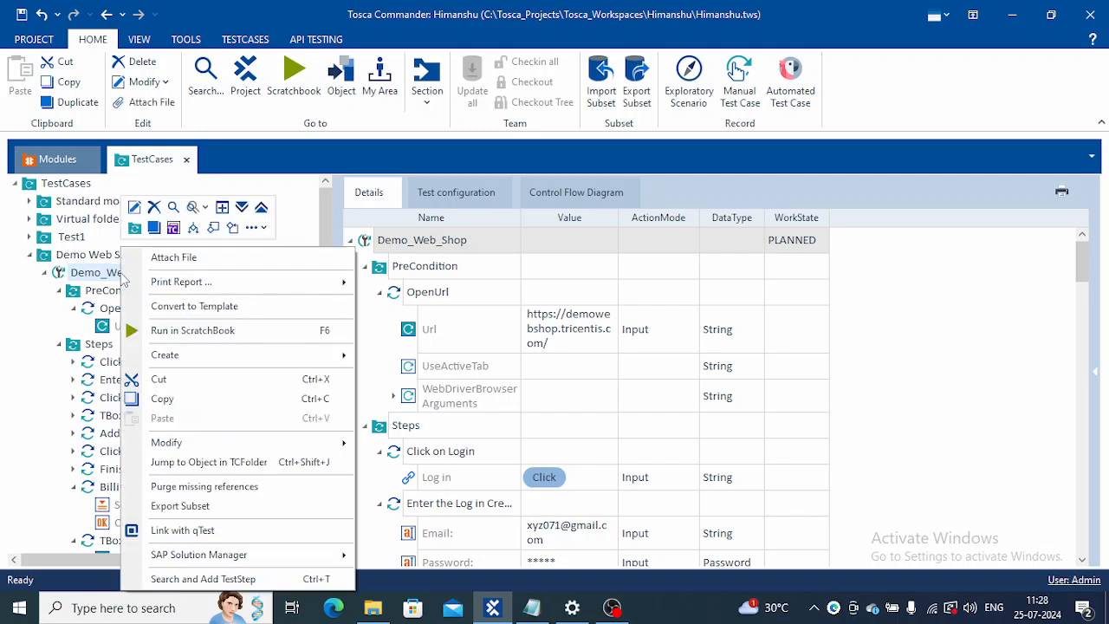
pyautogui.click(213, 332)
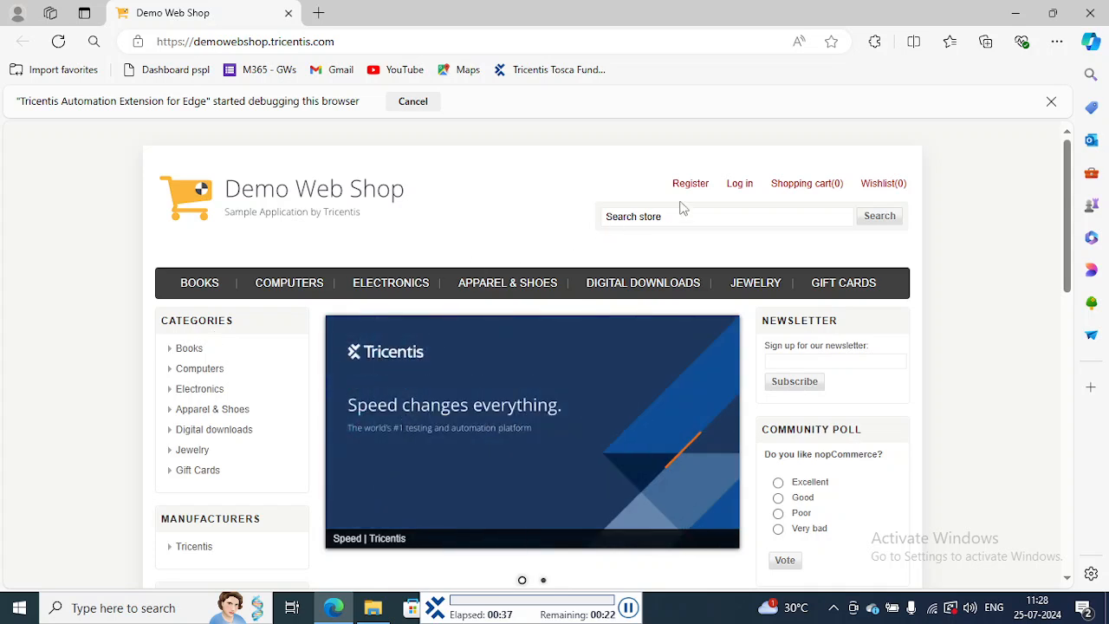
# Step: Log in to the Demo Web Shop in Edge with the account's e-mail address and password
pyautogui.click(737, 186)
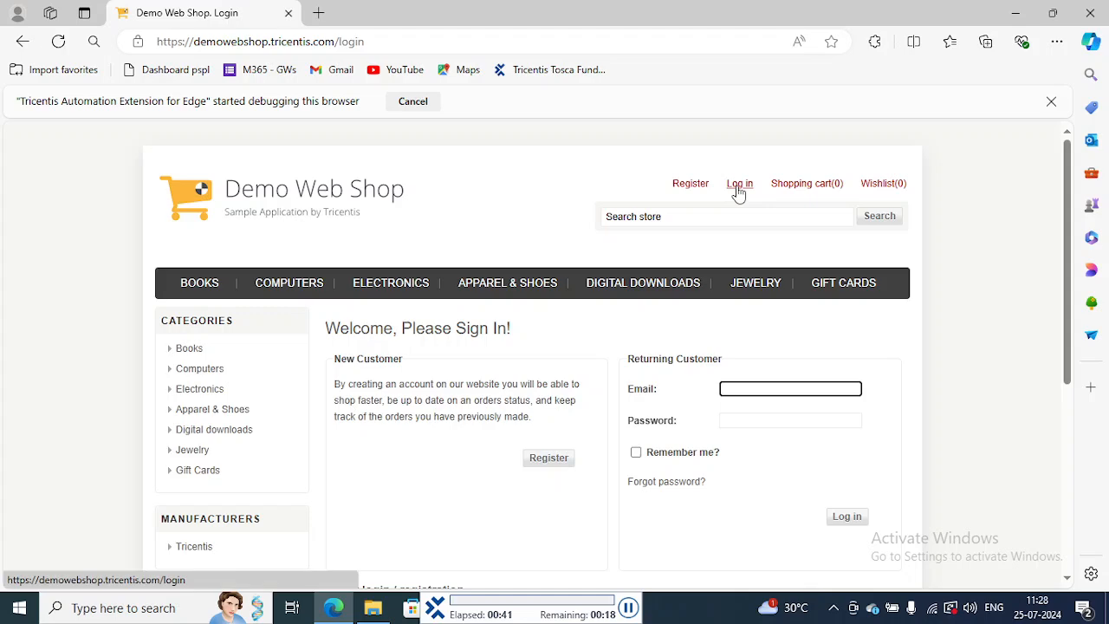
pyautogui.press('Tab')
pyautogui.write('•••••••••')
pyautogui.click(848, 357)
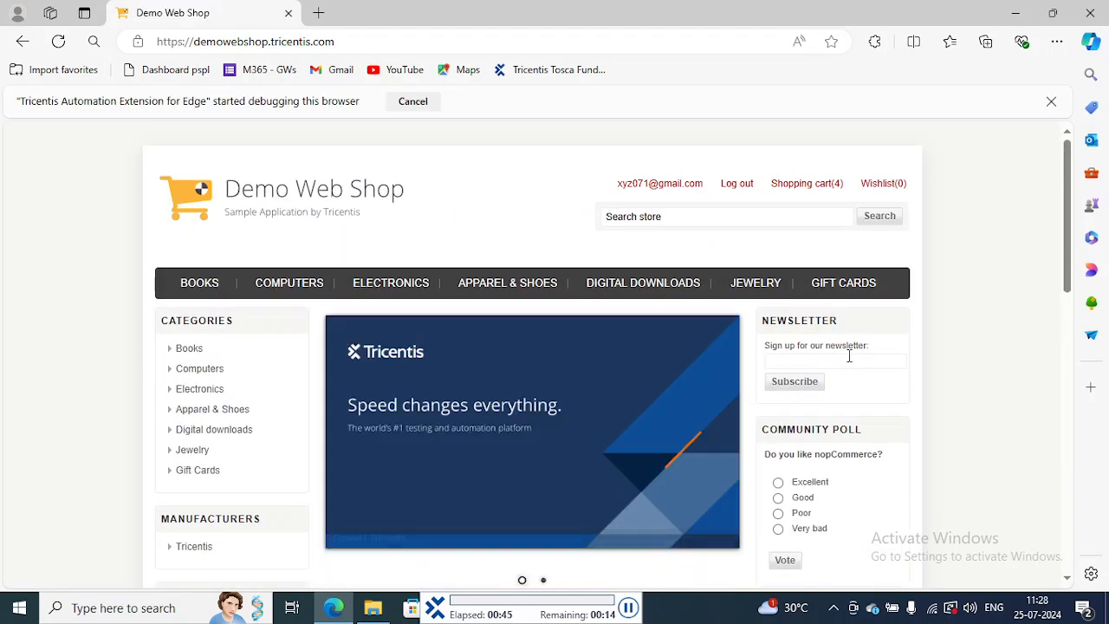
# Step: Add Blue Jeans from the Apparel & Shoes category to the cart and open the shopping cart
pyautogui.click(510, 292)
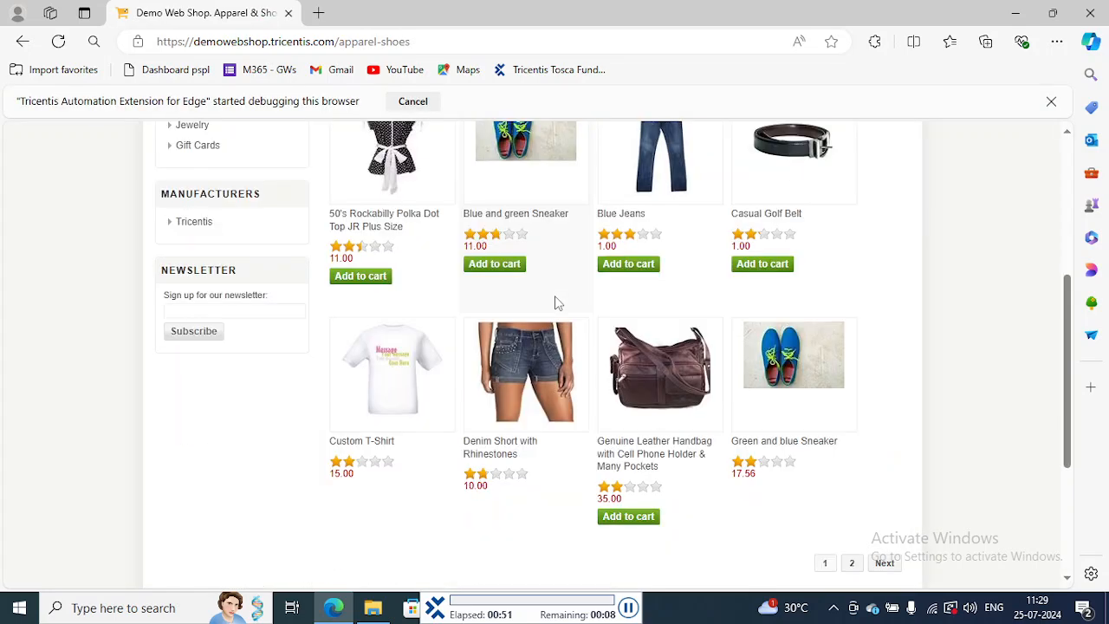
pyautogui.scroll(1, 557, 304)
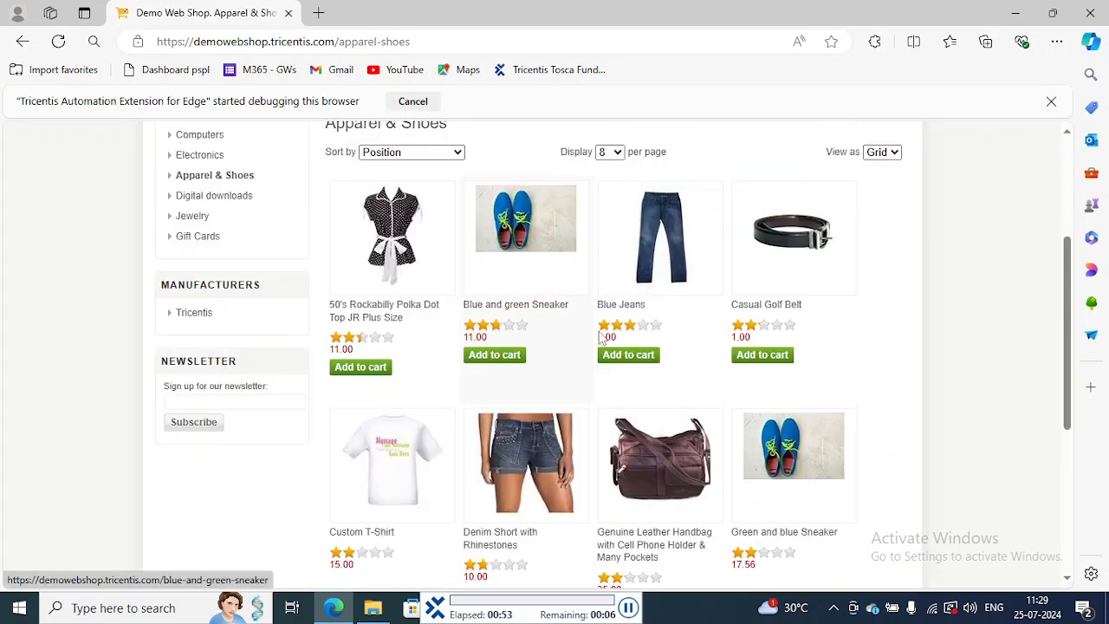
pyautogui.click(629, 356)
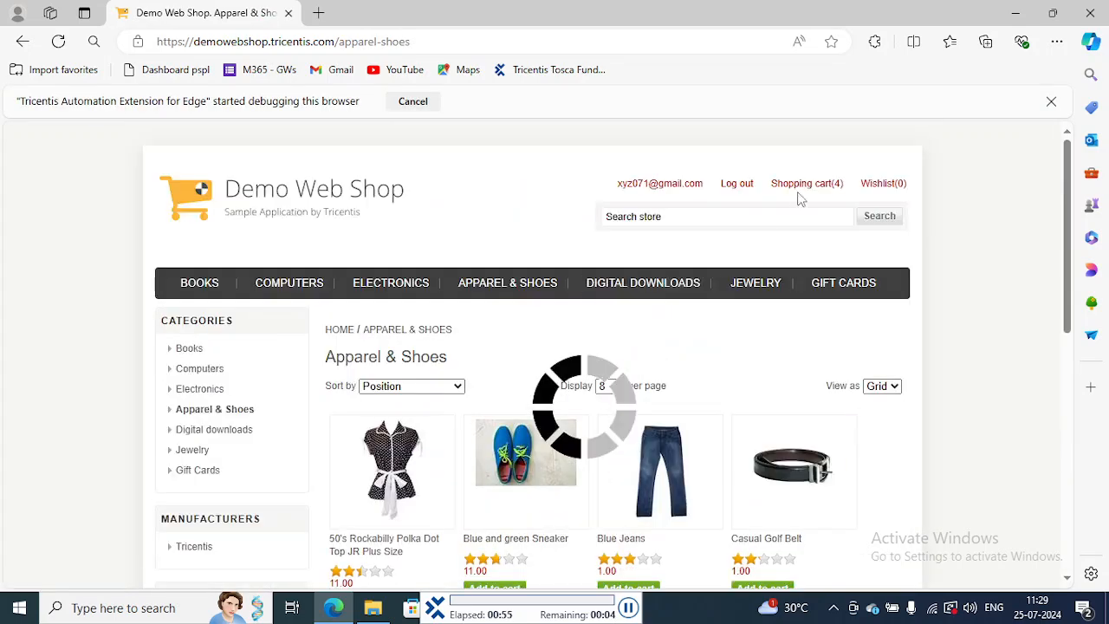
pyautogui.click(804, 192)
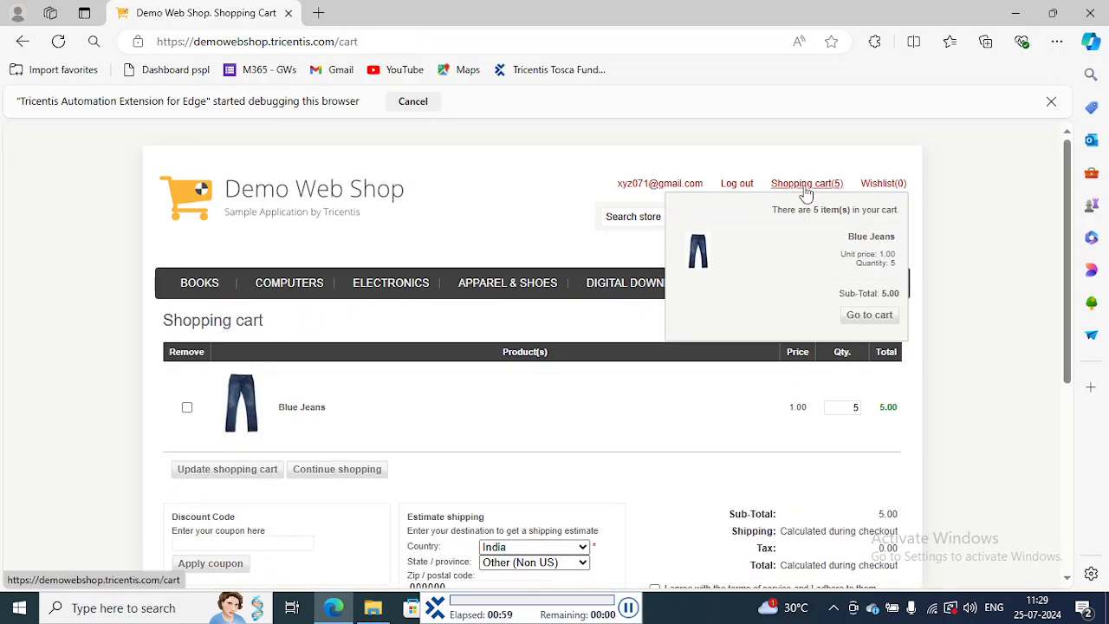
# Step: Mark the Blue Jeans row's Remove checkbox, agree to the terms of service and proceed to checkout
pyautogui.scroll(-1, 502, 277)
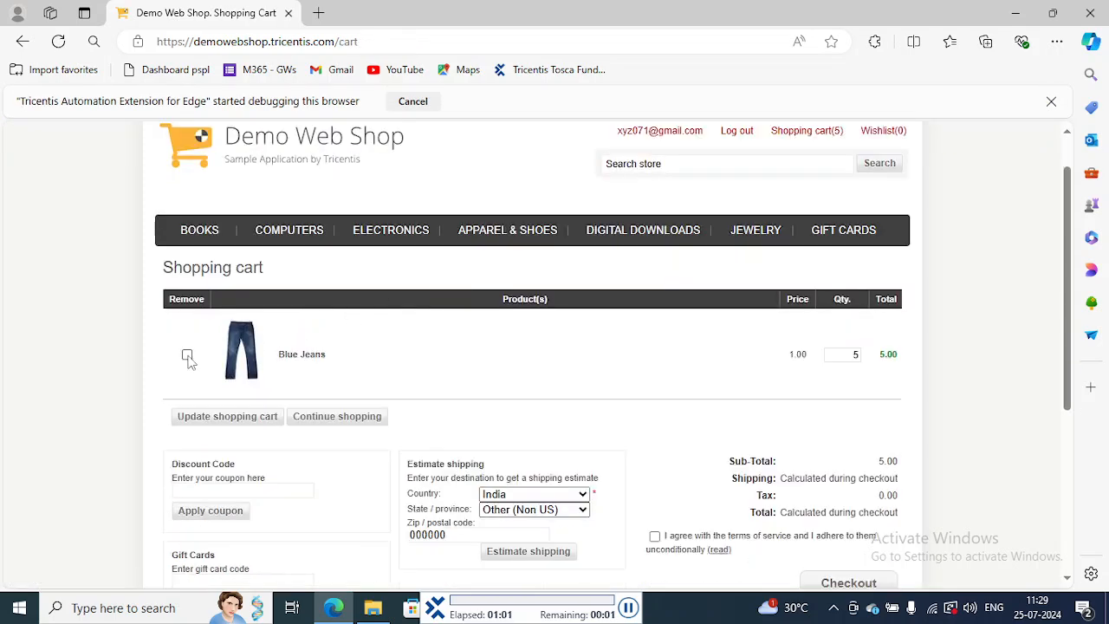
pyautogui.click(187, 356)
pyautogui.scroll(-3, 188, 360)
pyautogui.click(655, 356)
pyautogui.scroll(-1, 658, 362)
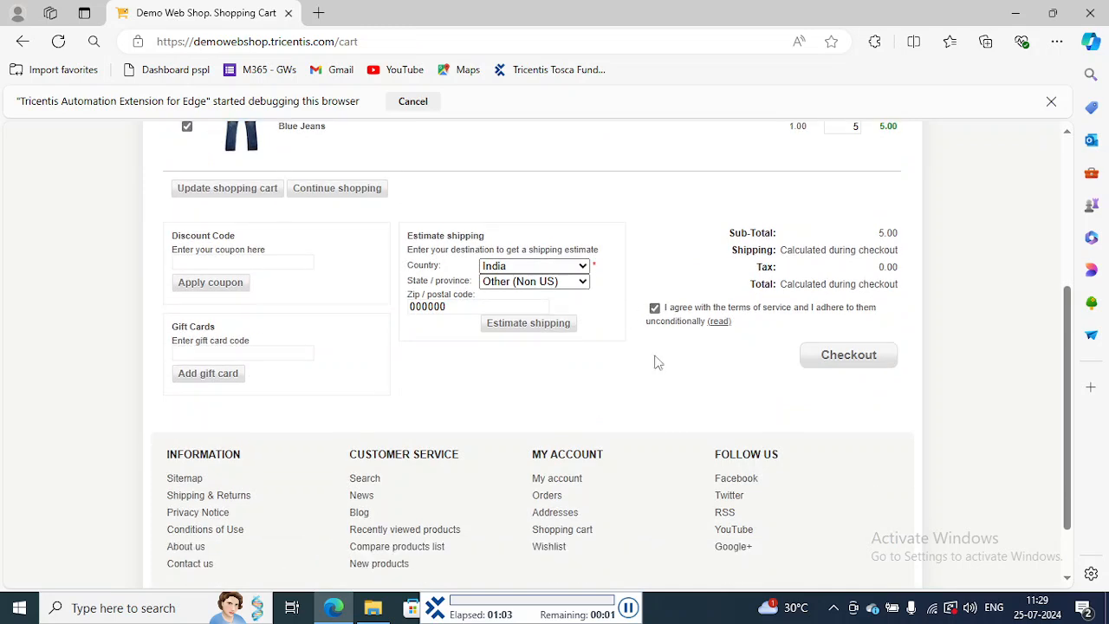
pyautogui.click(849, 358)
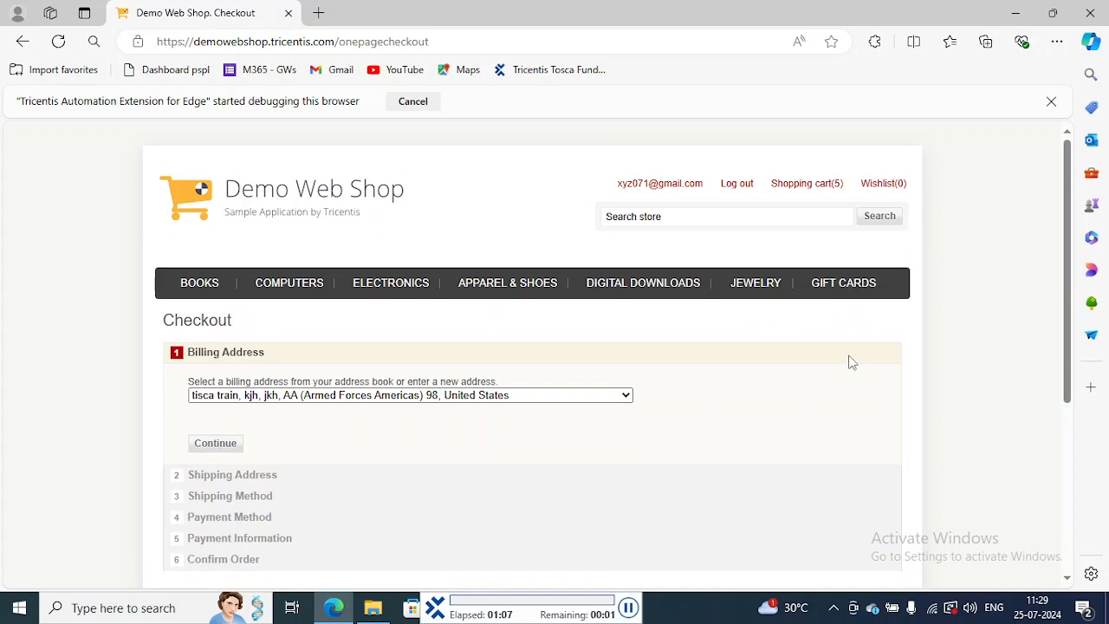
# Step: Continue the checkout with the preselected billing address and the Ground shipping method
pyautogui.scroll(-1, 850, 362)
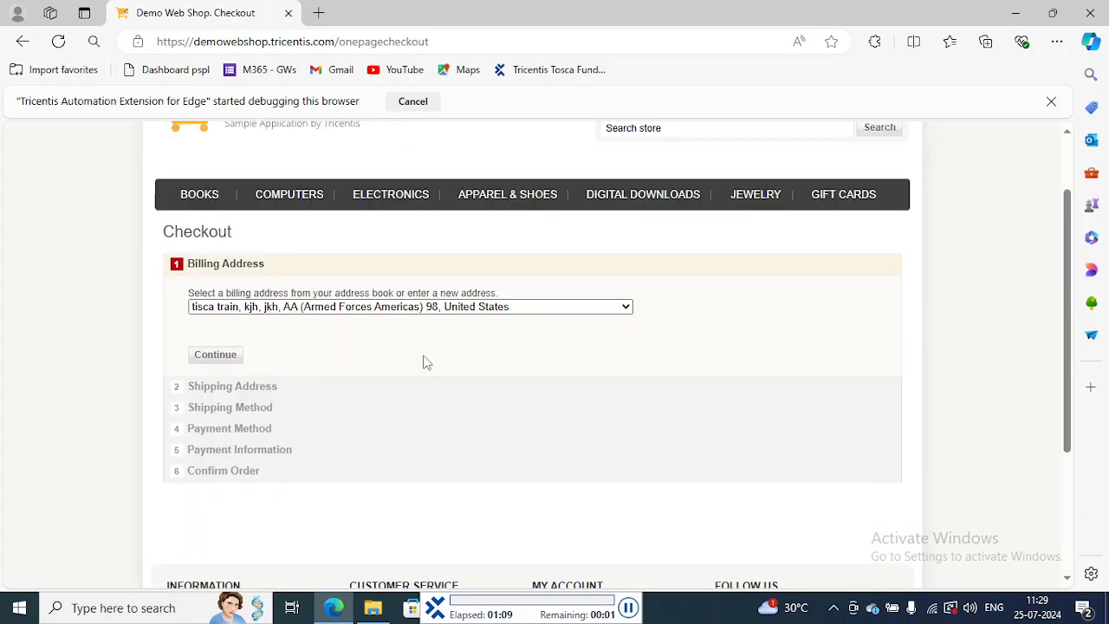
pyautogui.click(216, 357)
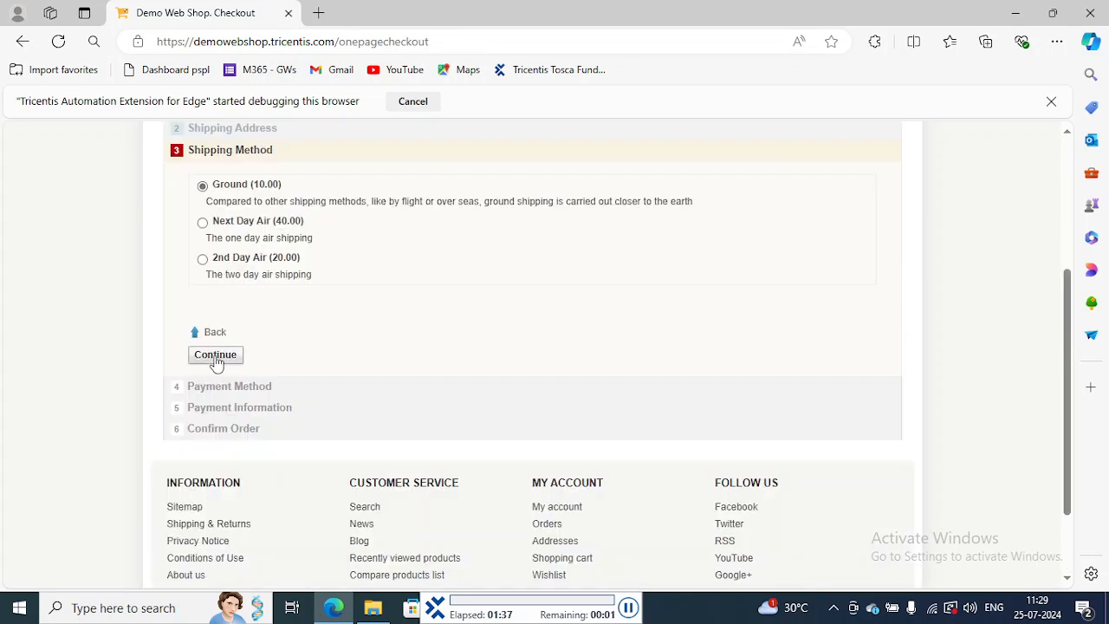
pyautogui.click(215, 355)
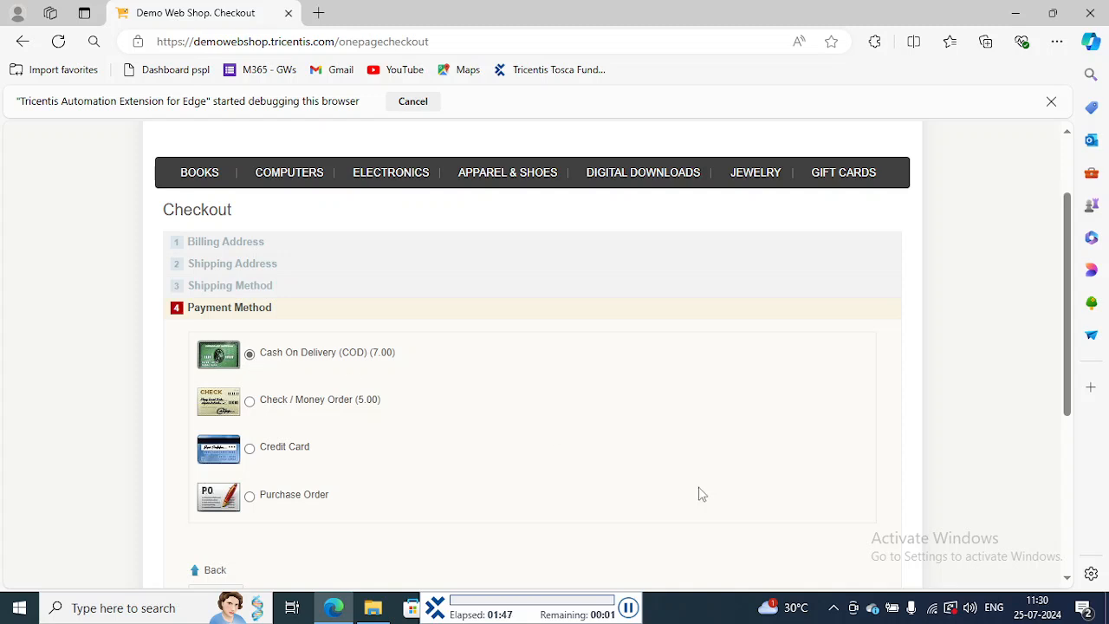
# Step: Continue with Cash On Delivery (COD) as the payment method and accept the payment information
pyautogui.click(1066, 578)
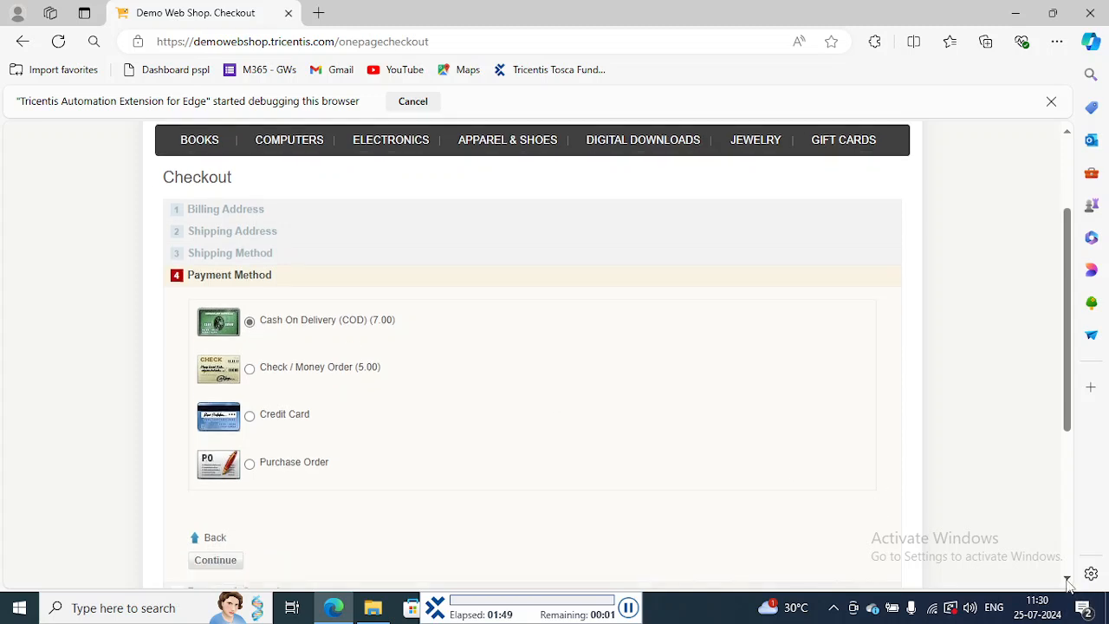
pyautogui.click(208, 528)
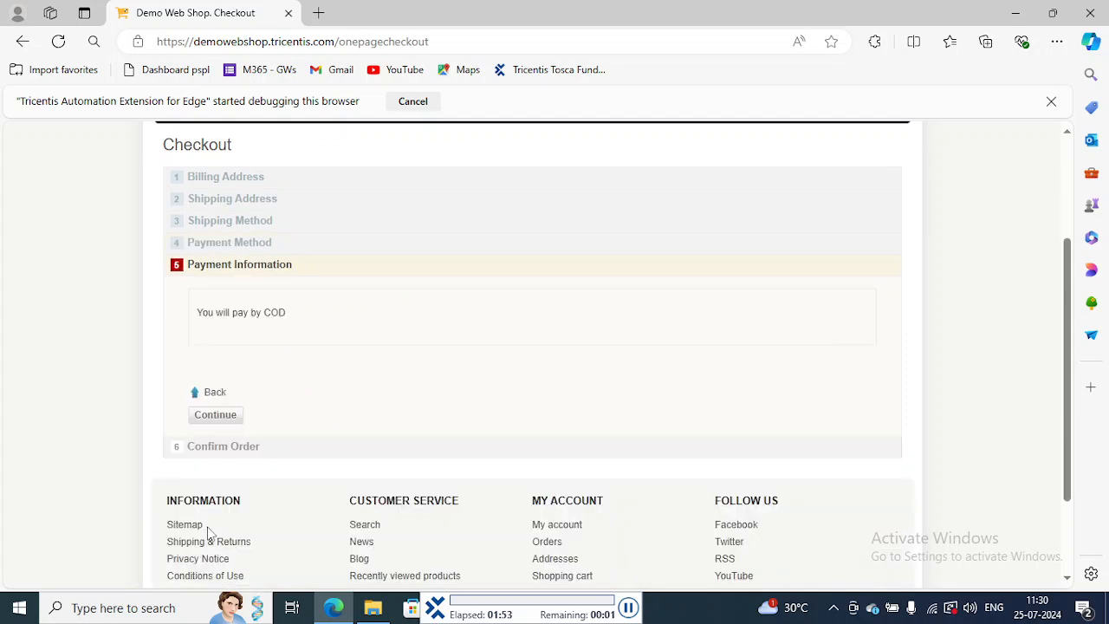
pyautogui.click(217, 362)
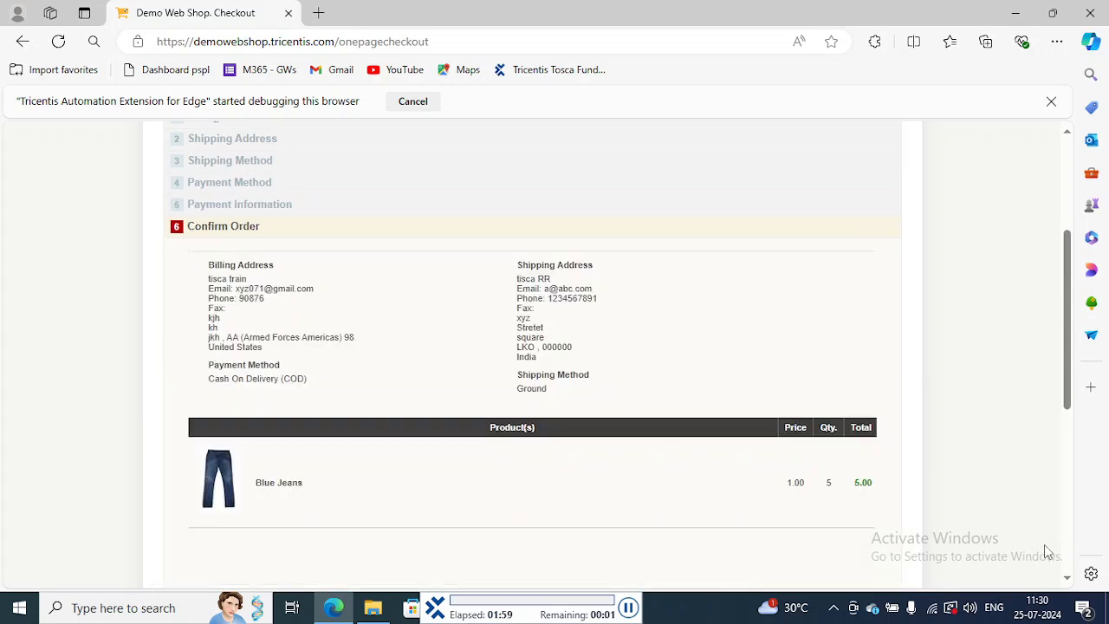
# Step: Confirm the Blue Jeans order and continue from the thank-you page to the shop's home page
pyautogui.click(1066, 577)
pyautogui.click(1066, 579)
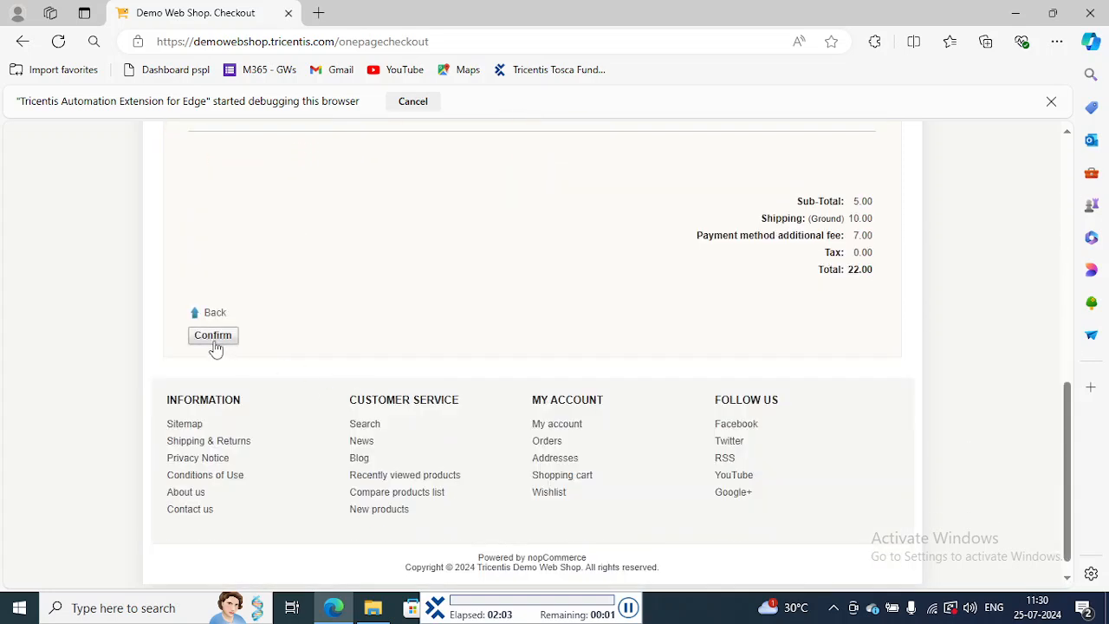
pyautogui.click(215, 338)
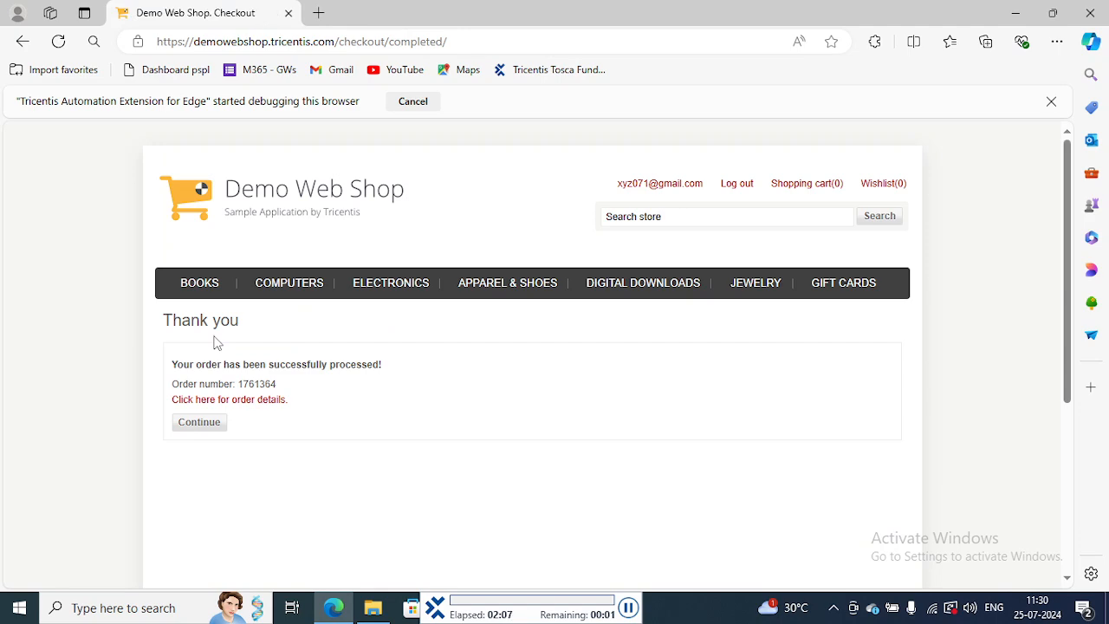
pyautogui.scroll(-1, 213, 342)
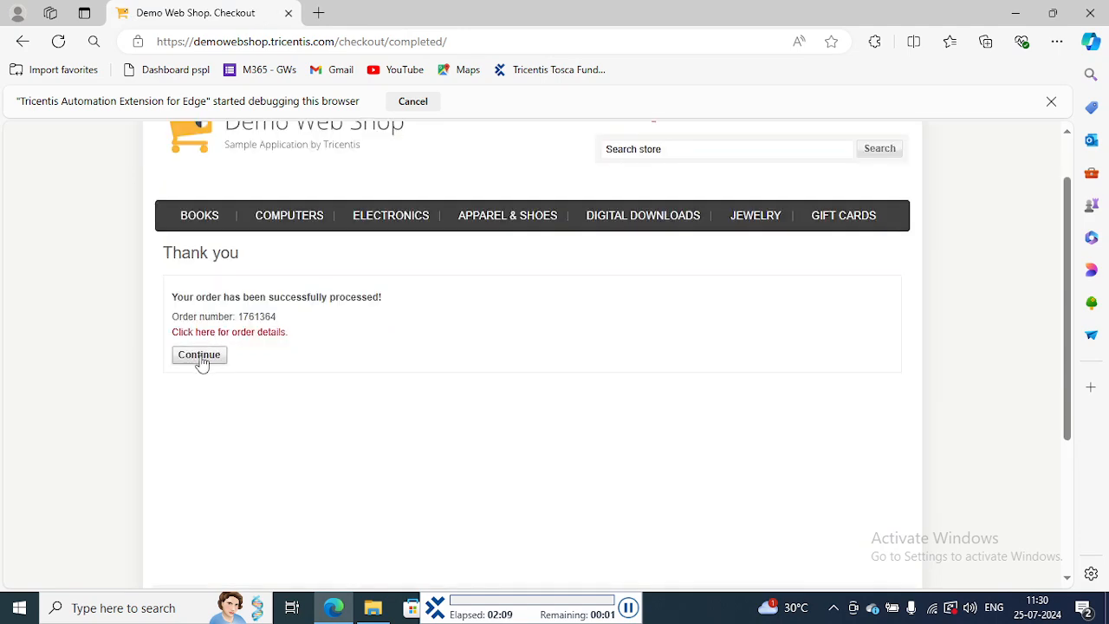
pyautogui.click(200, 360)
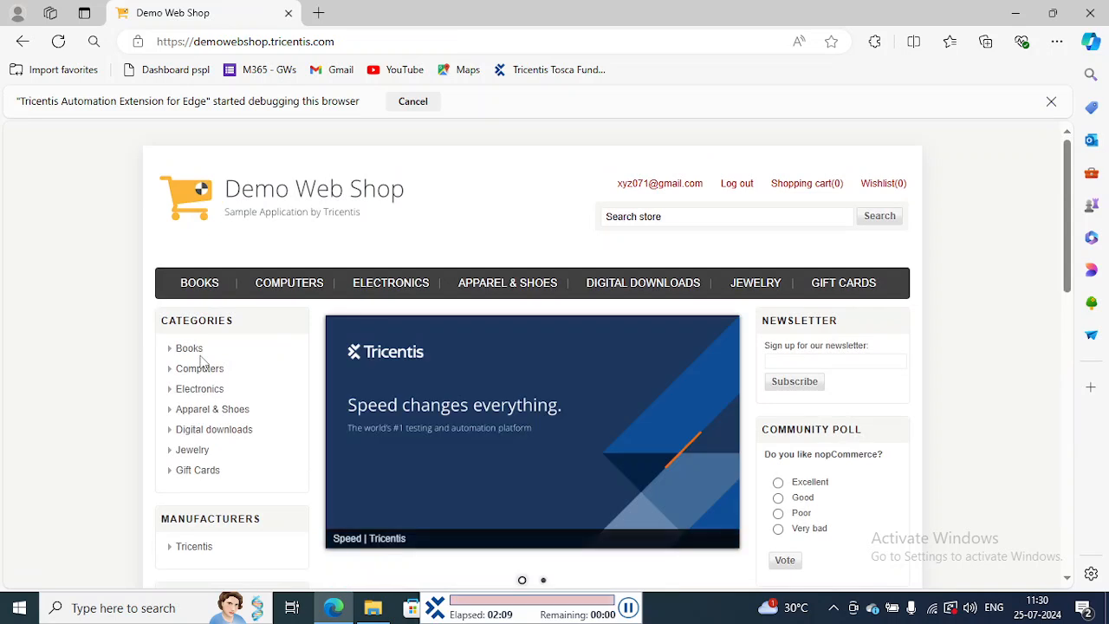